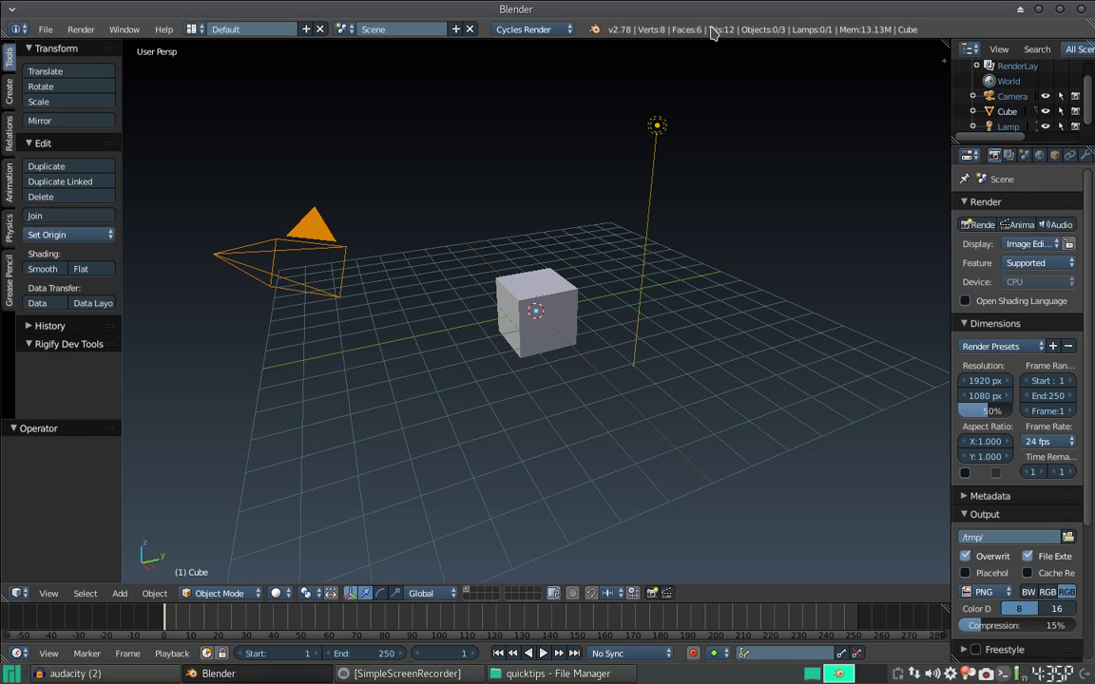
Look around the default scene, then open User Preferences with Ctrl+Alt+U on the Add-ons list
scroll(711, 100, down, 4)
mouse_move(402, 323)
middle_down()
mouse_move(516, 367)
mouse_move(582, 327)
middle_up()
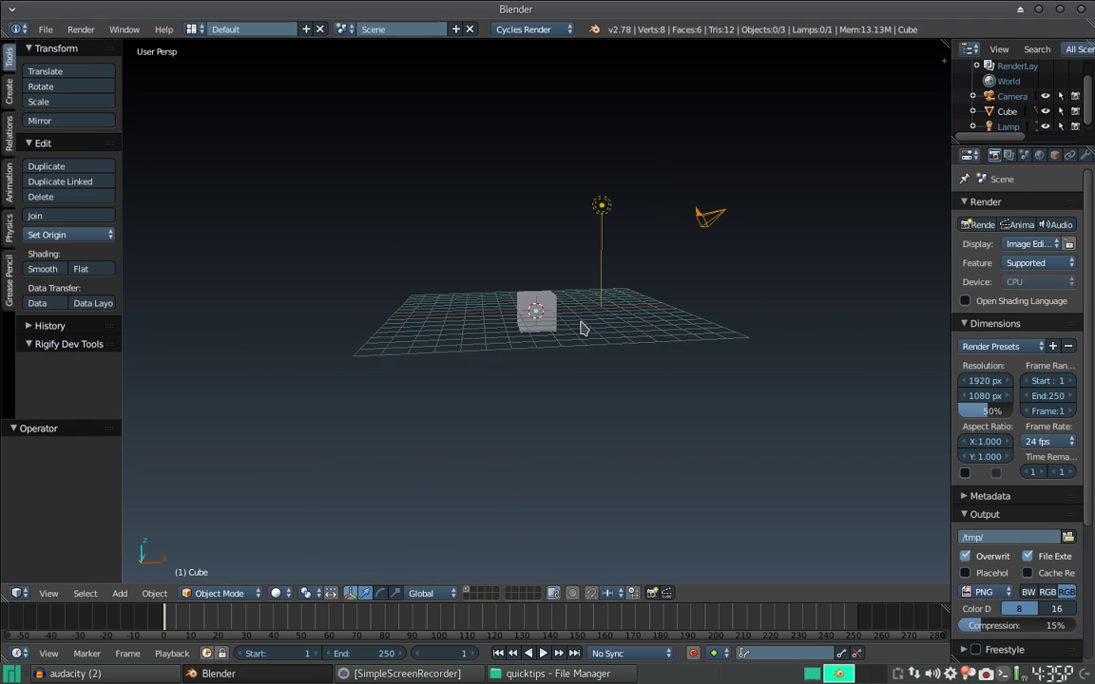
scroll(583, 323, up, 3)
scroll(582, 294, up, 3)
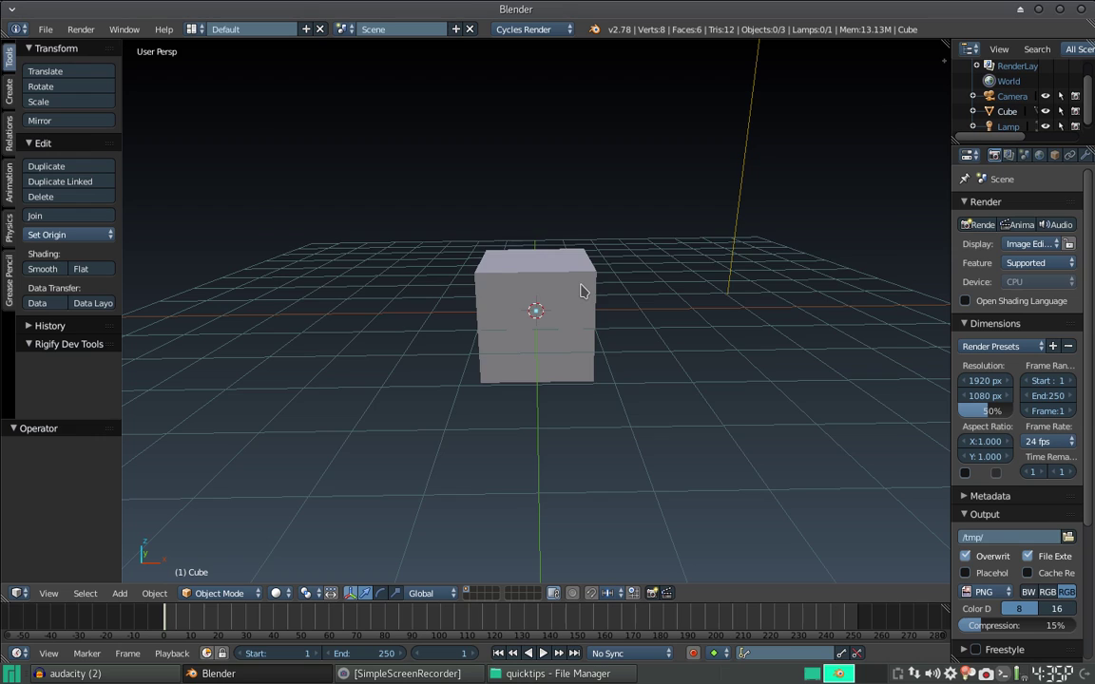
key(ctrl+alt+u)
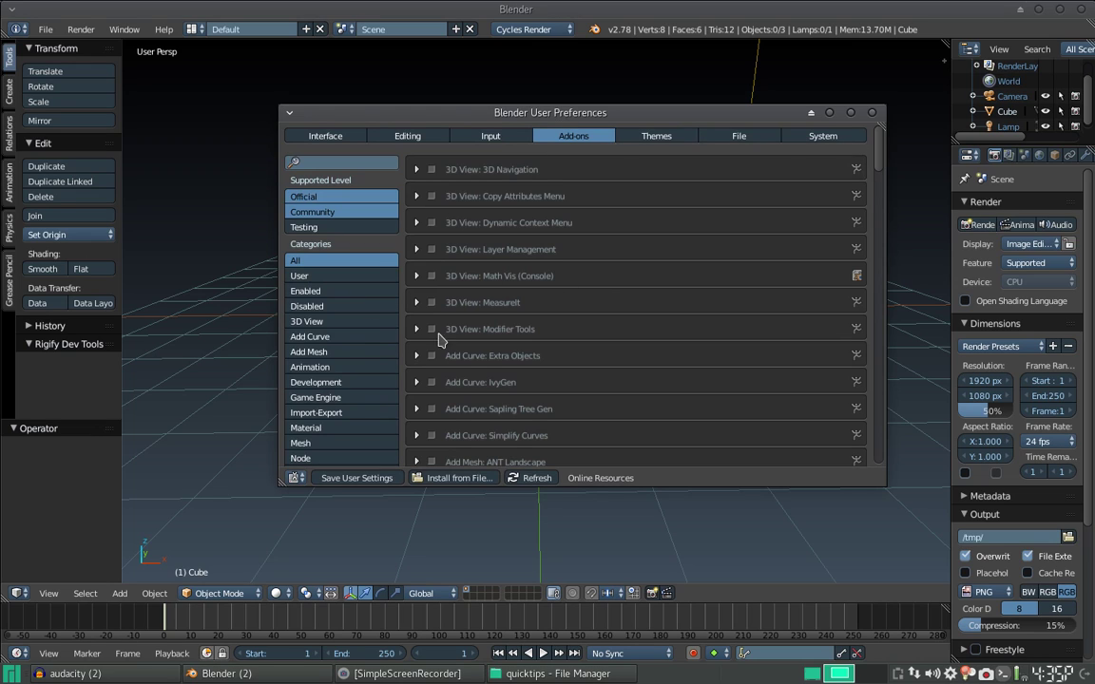
Filter add-ons by 'Extra', toggle Add Mesh: Extra Objects off and back on, and close preferences
click(351, 161)
text(Ex)
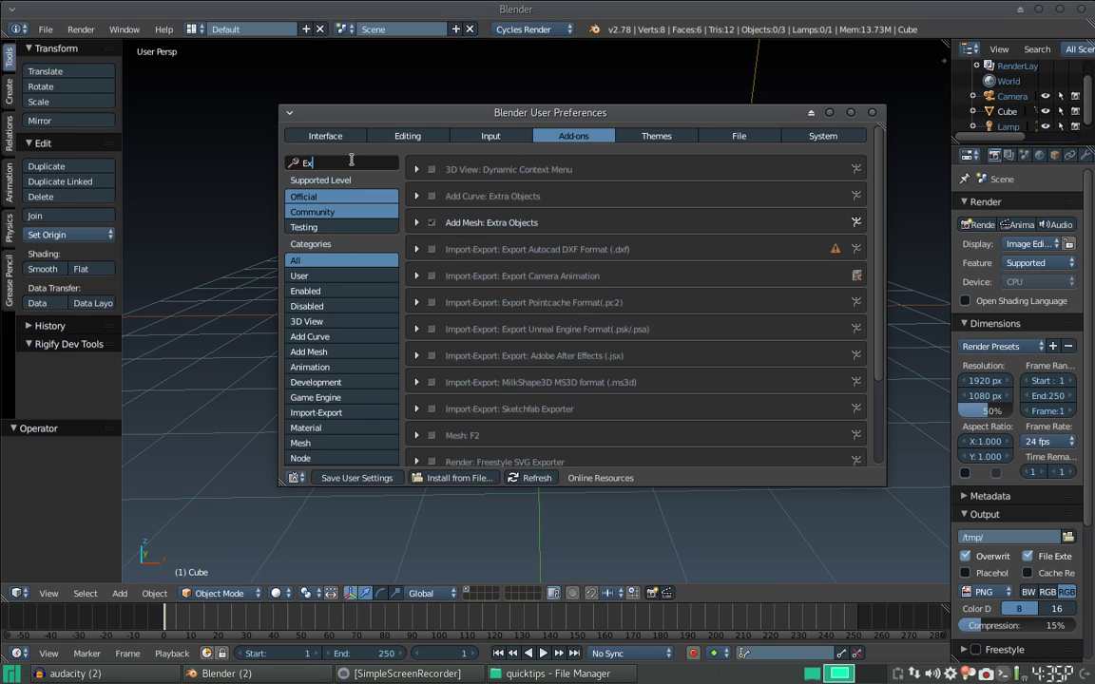
text(tra)
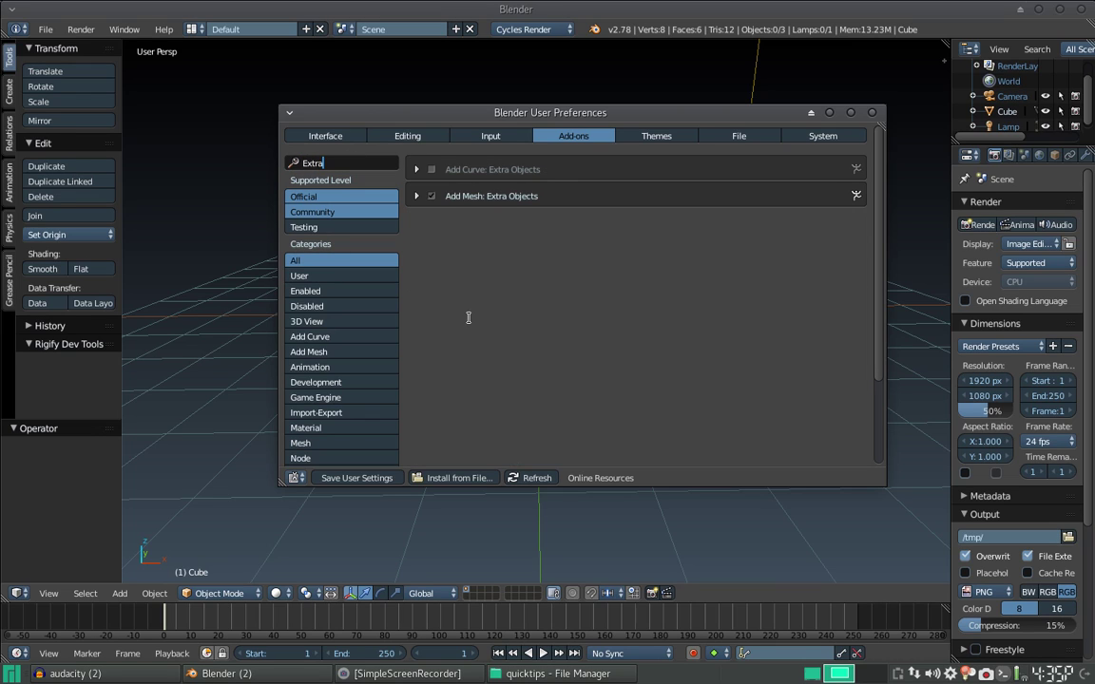
key(Return)
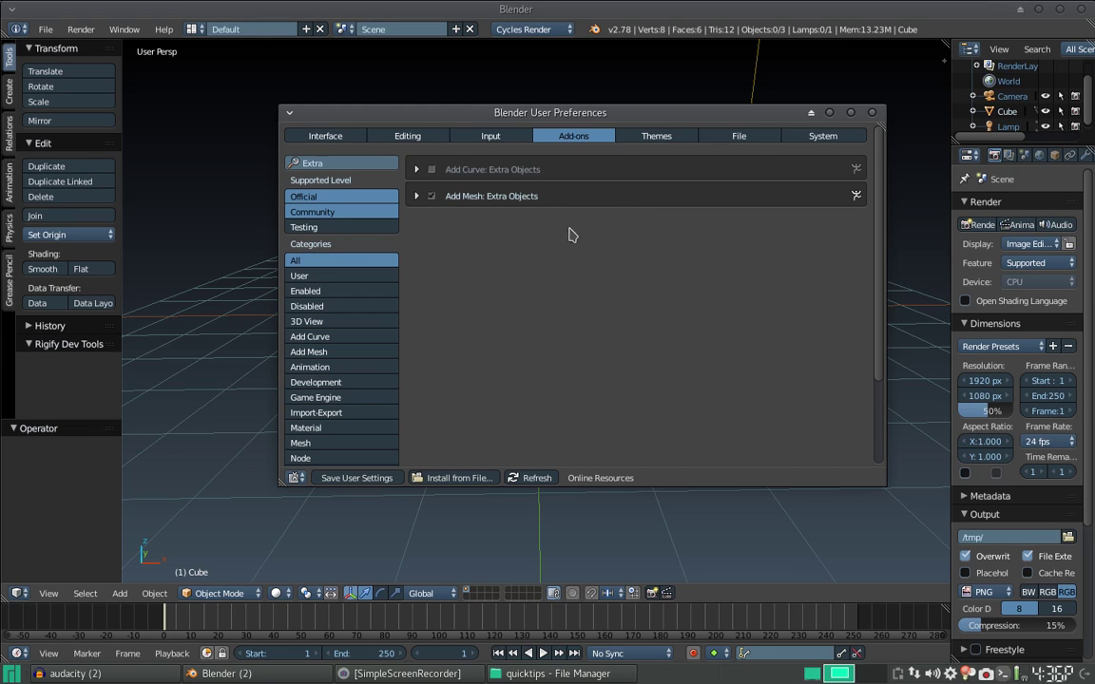
click(431, 196)
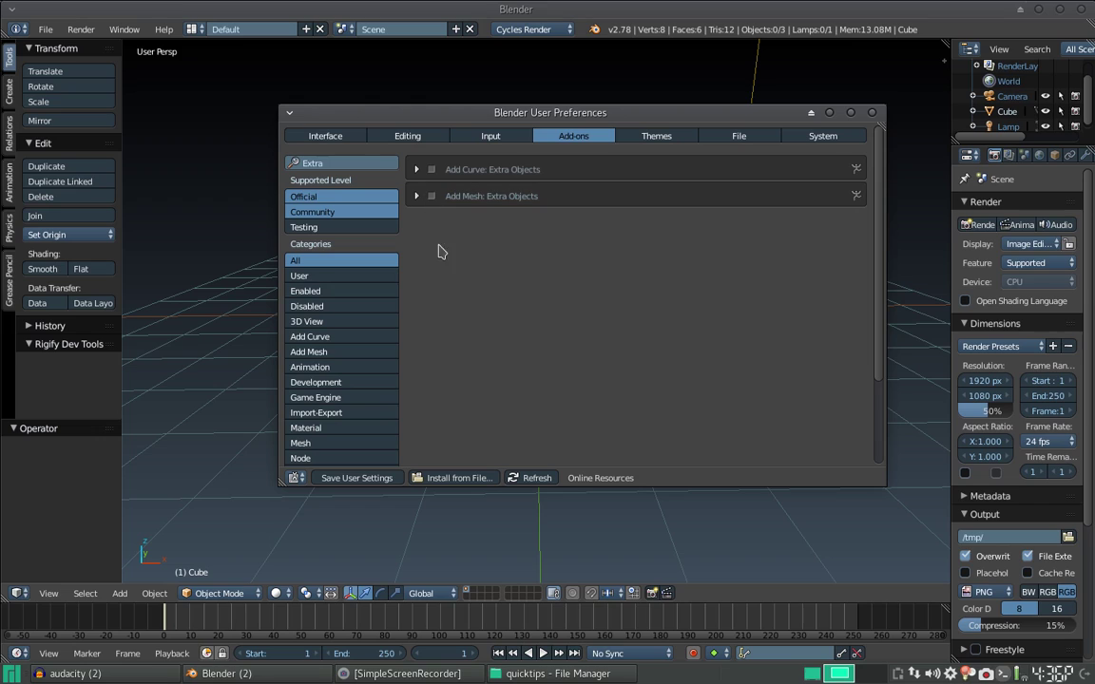
click(431, 196)
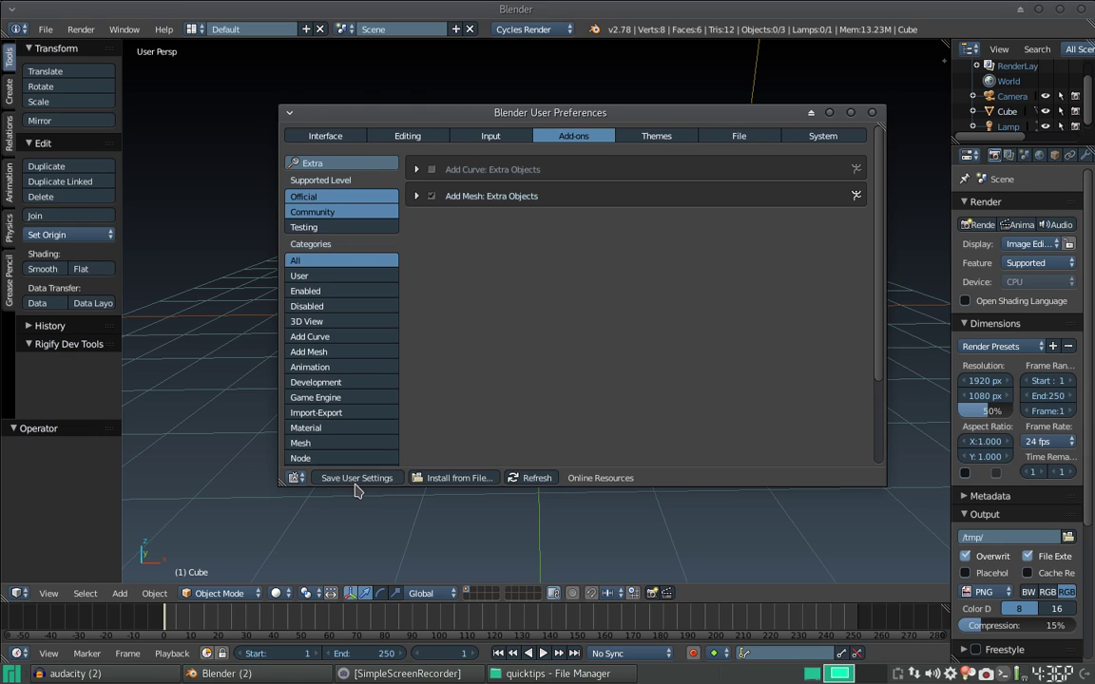
click(872, 112)
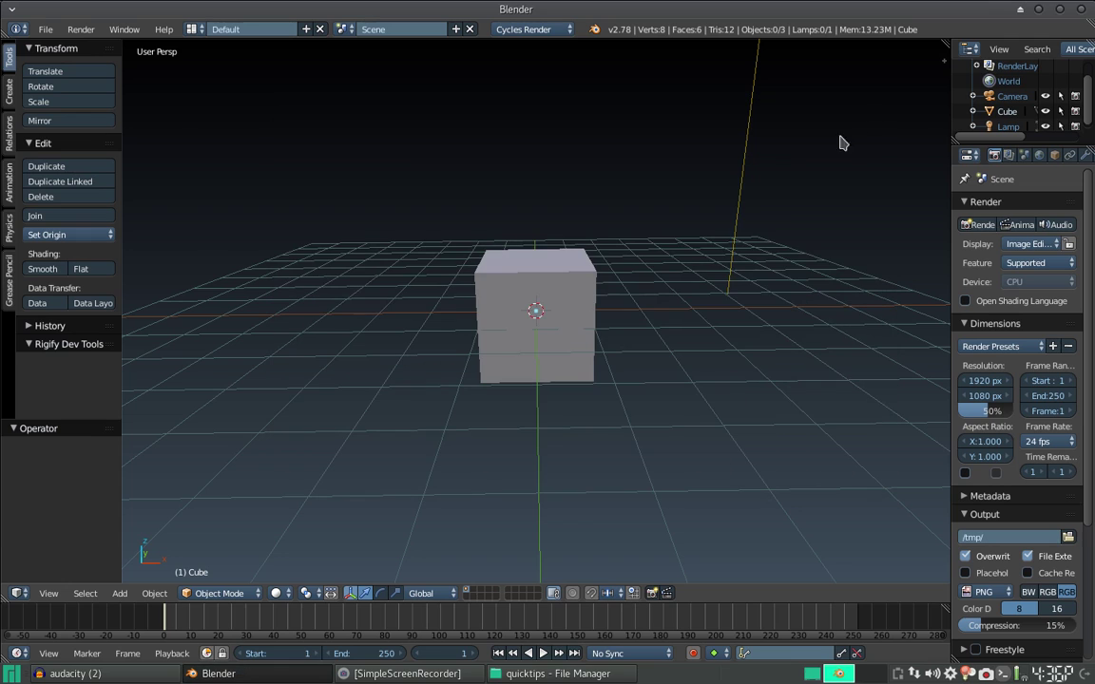
Delete the default cube and bring up the Add menu to reach Mesh > Extras
scroll(486, 237, up, 2)
scroll(490, 247, down, 5)
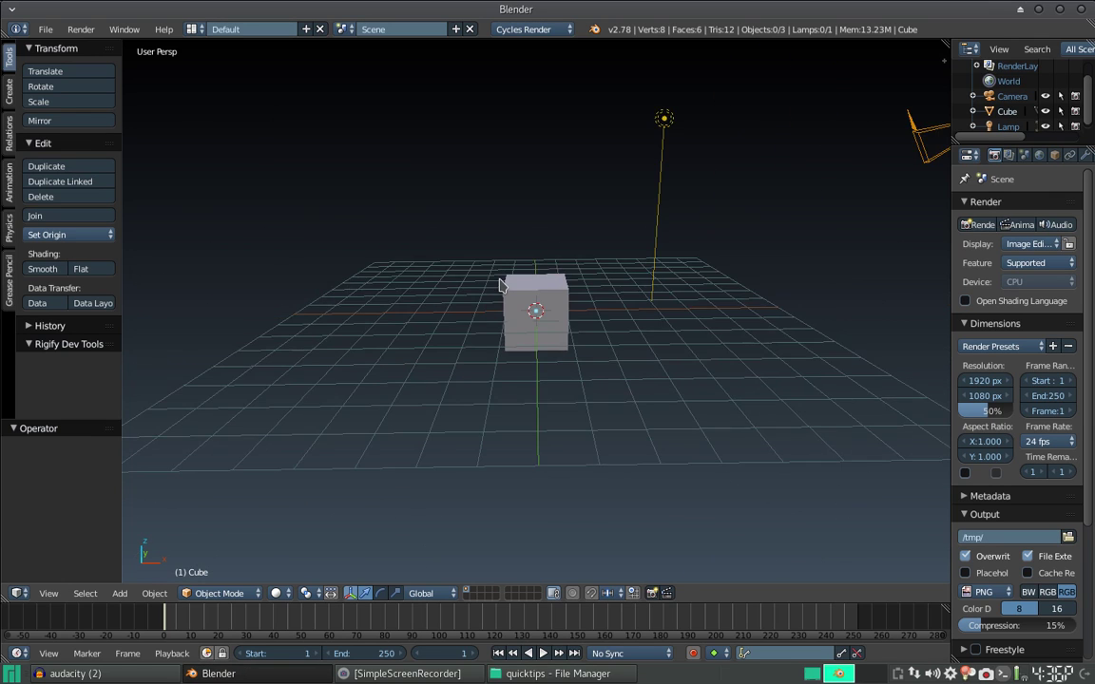
scroll(477, 282, down, 2)
scroll(477, 281, up, 3)
right_click(538, 296)
key(x)
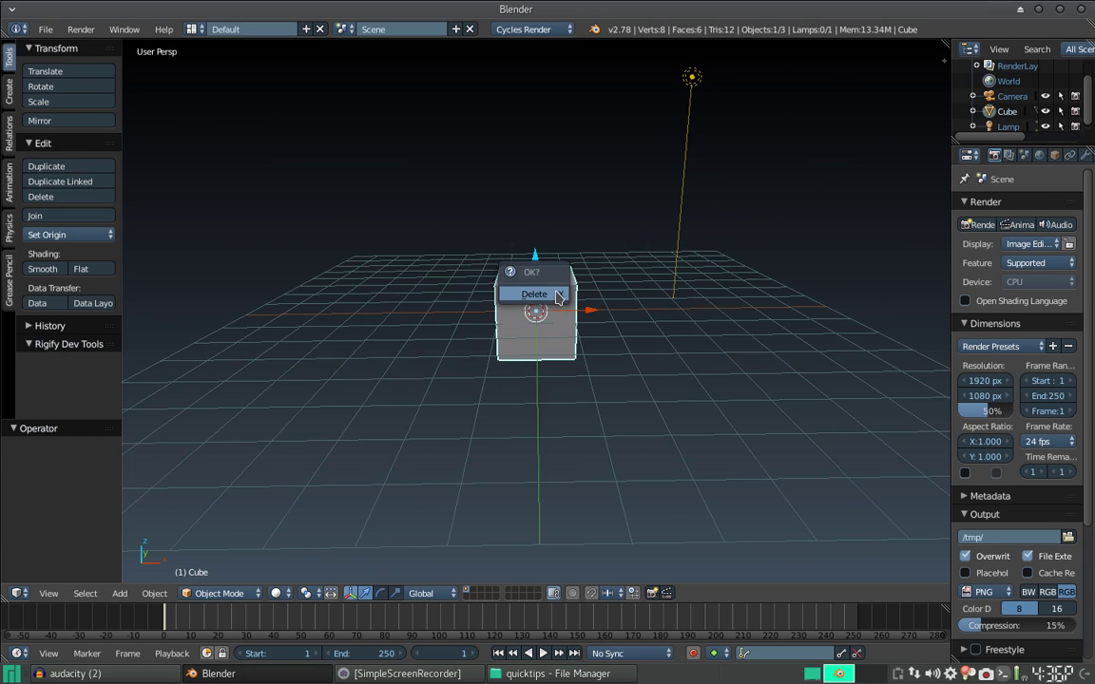
click(545, 297)
key(shift+a)
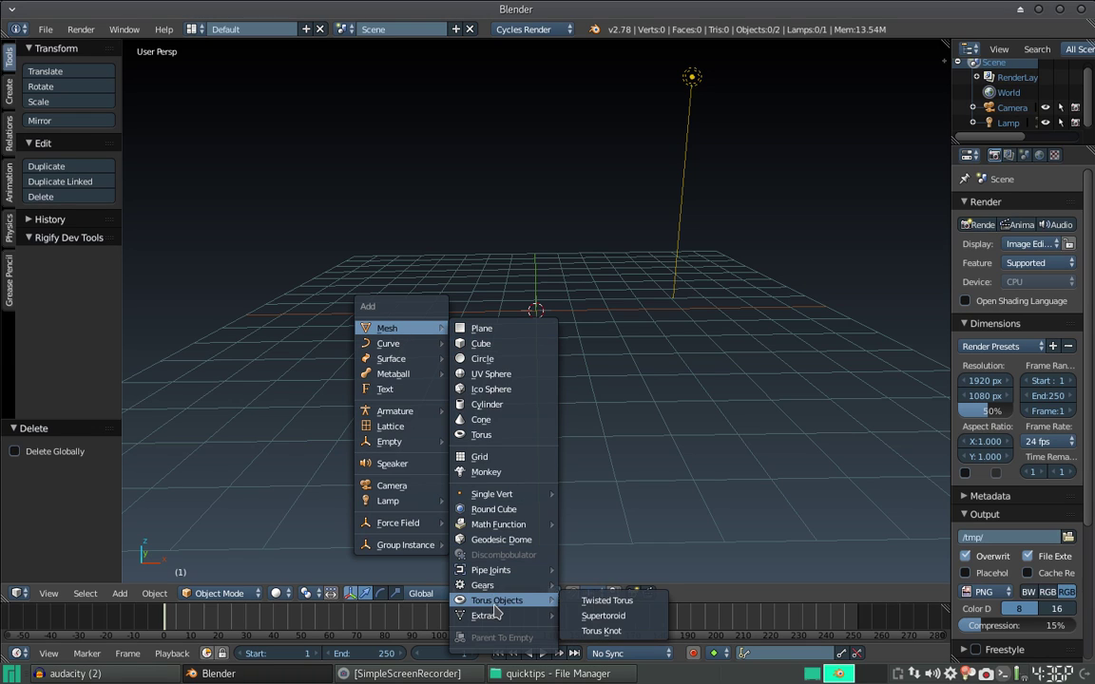
mouse_move(482, 616)
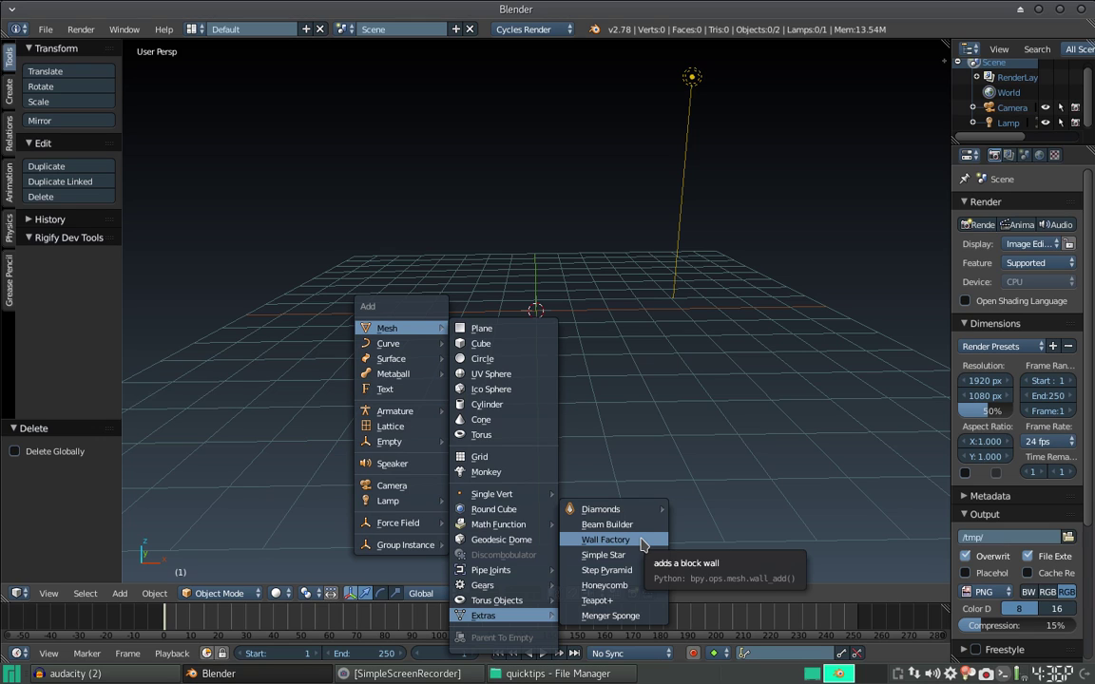
Add a Wall Factory masonry wall with a pointed-arch window and frame it in the view
click(643, 540)
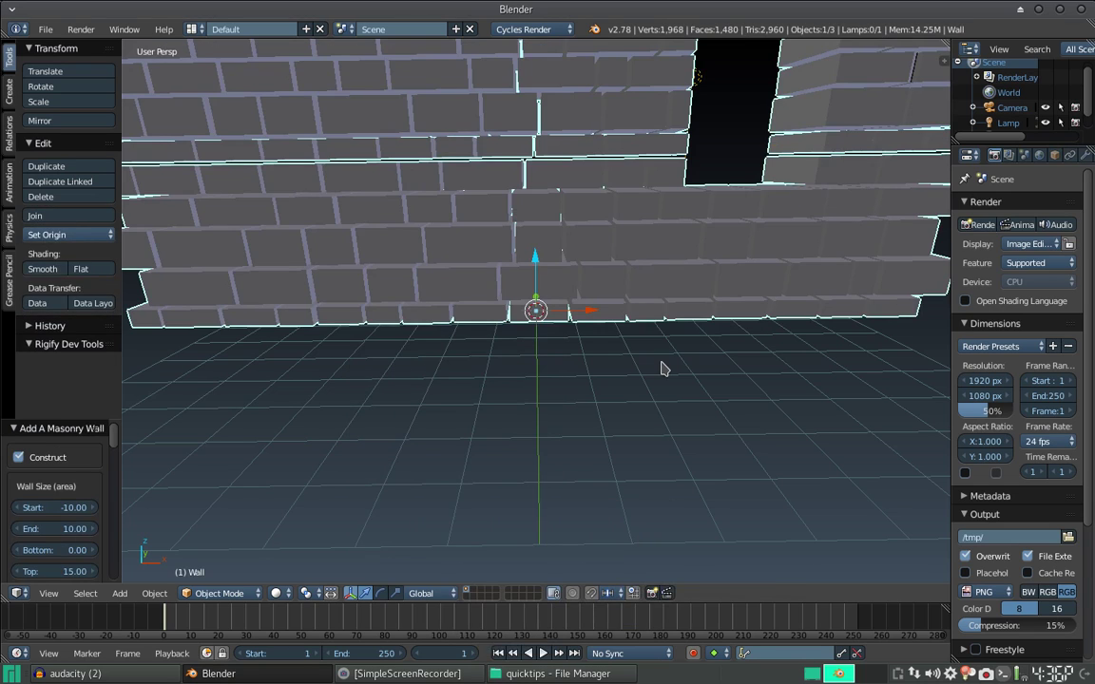
scroll(657, 365, down, 3)
scroll(683, 209, down, 2)
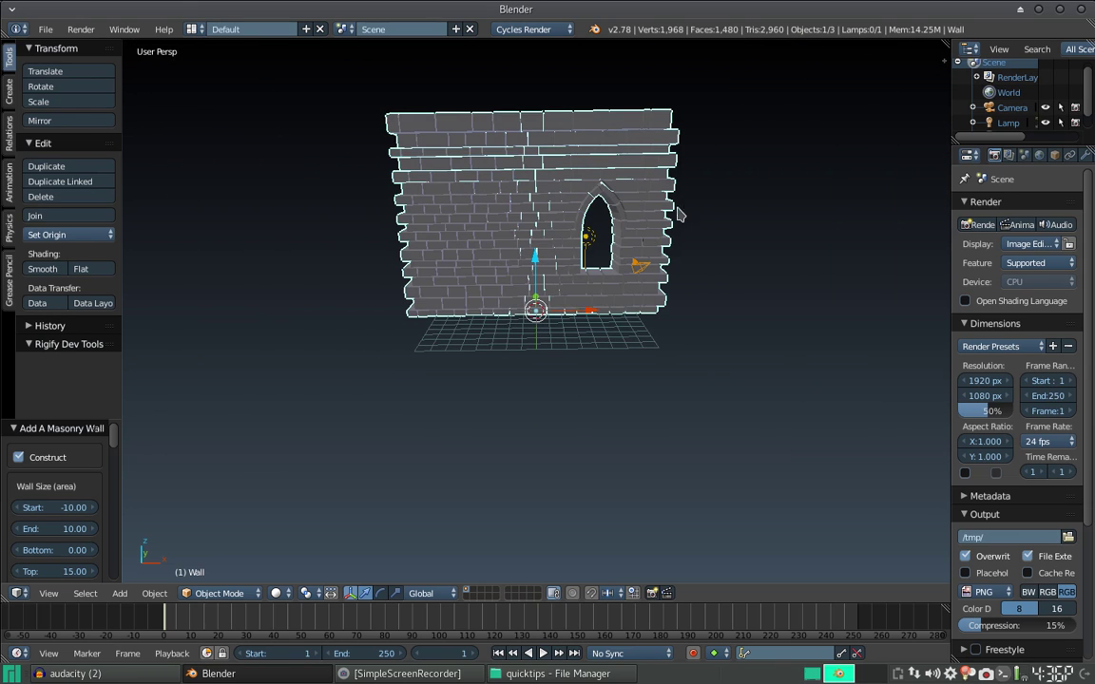
mouse_move(608, 197)
shift+middle_down()
mouse_move(599, 298)
mouse_move(551, 295)
mouse_move(548, 323)
shift+middle_up()
scroll(599, 298, up, 2)
scroll(599, 298, up, 2)
scroll(551, 295, down, 1)
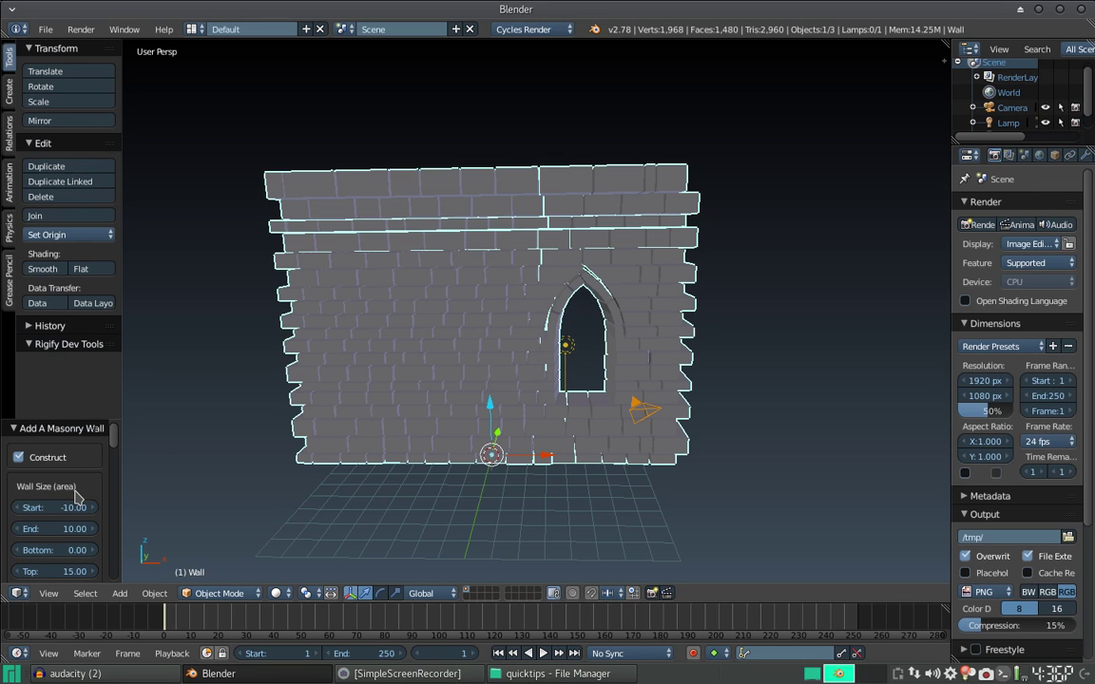
scroll(67, 491, down, 2)
scroll(66, 491, down, 2)
scroll(71, 488, up, 4)
Widen the tool shelf holding the wall settings
drag(121, 369, 237, 367)
scroll(176, 418, down, 3)
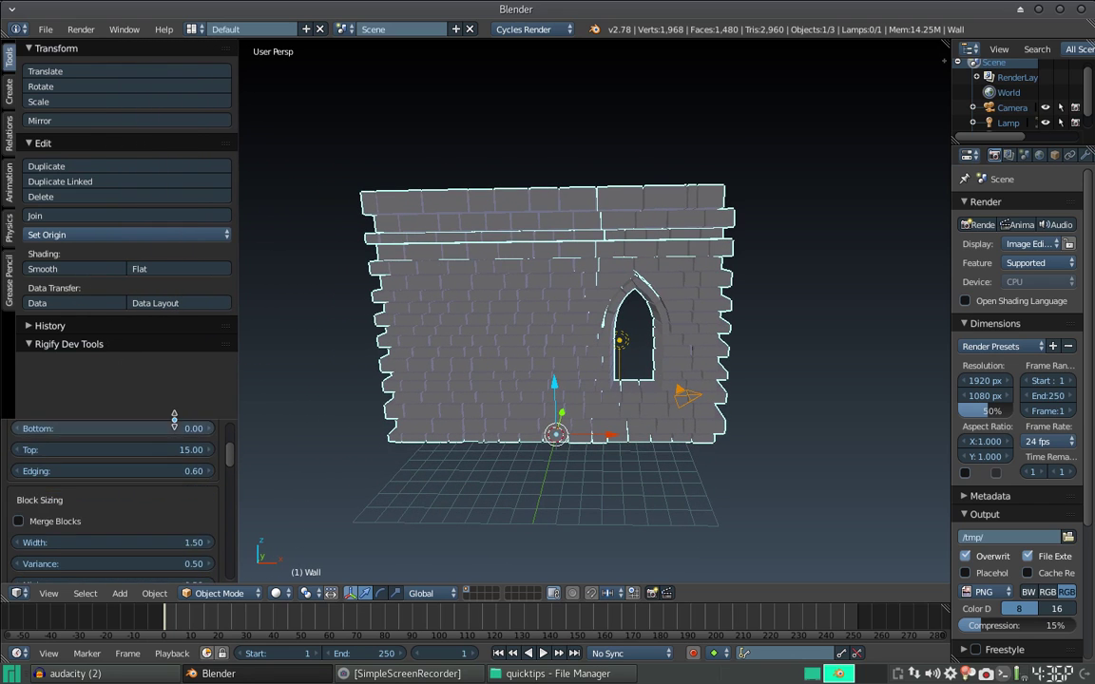
scroll(157, 460, up, 2)
scroll(152, 461, up, 1)
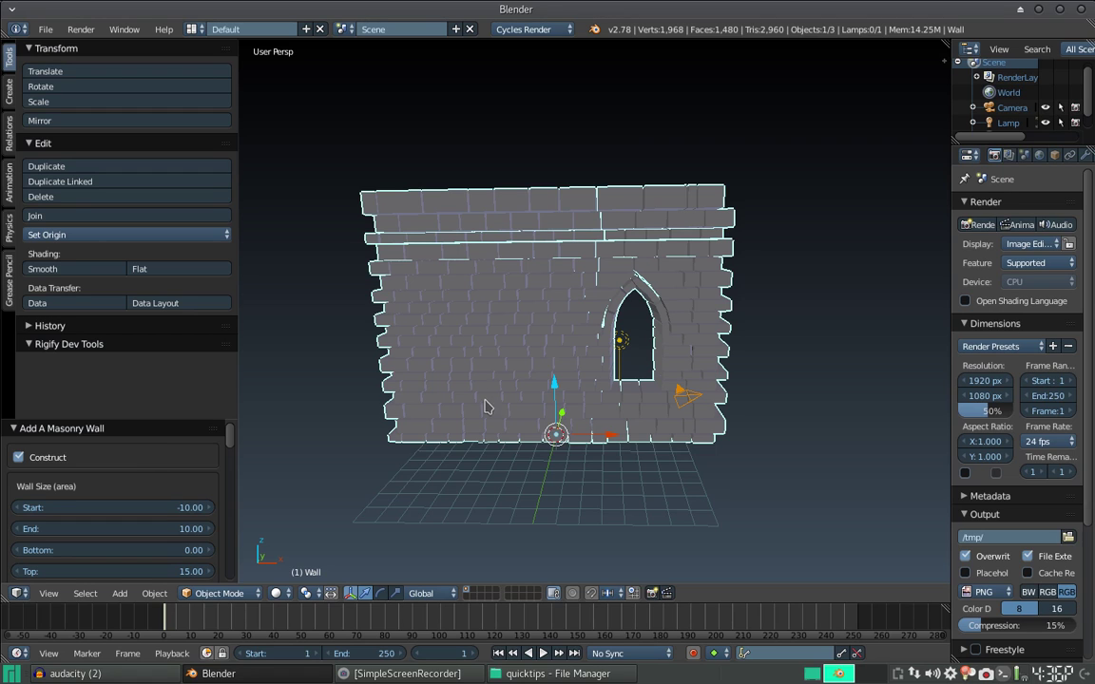
Scale the wall down, then delete the shrunken wall
key(s)
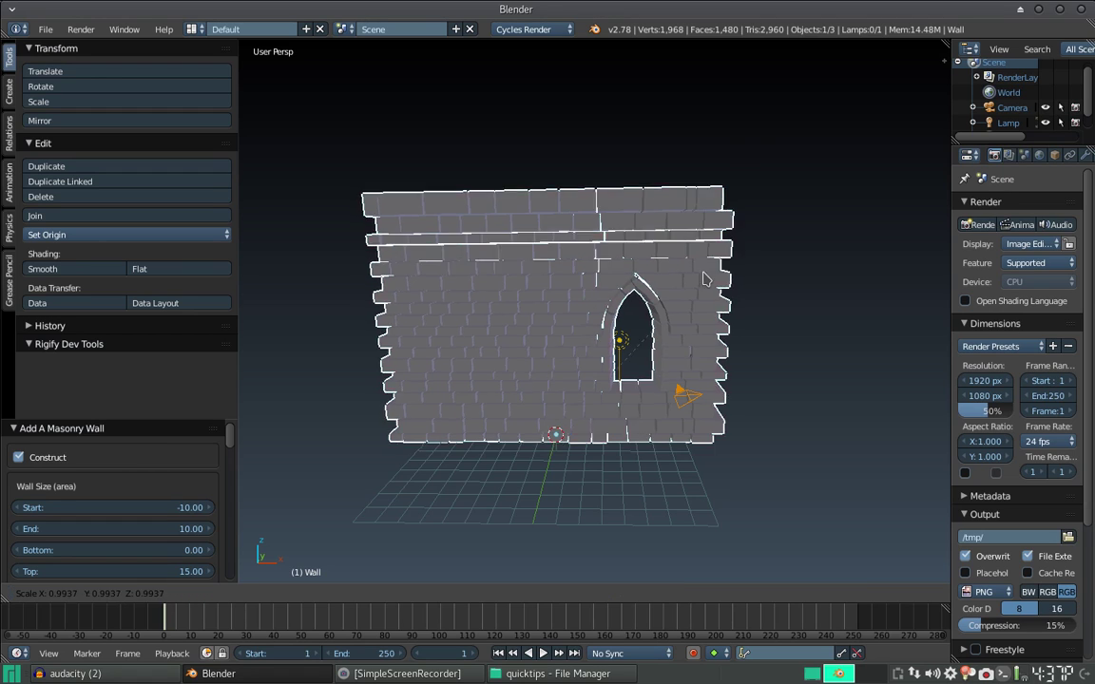
click(673, 316)
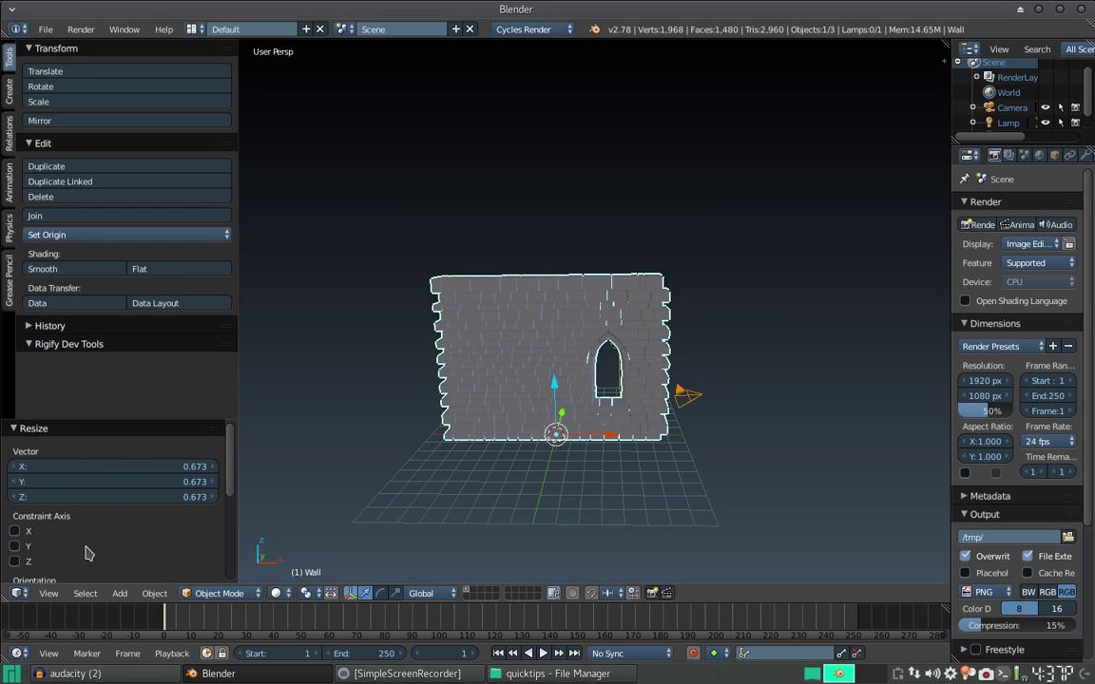
key(x)
click(475, 323)
Add a new Wall Factory wall and drag the operator panel border up for more room
key(shift+a)
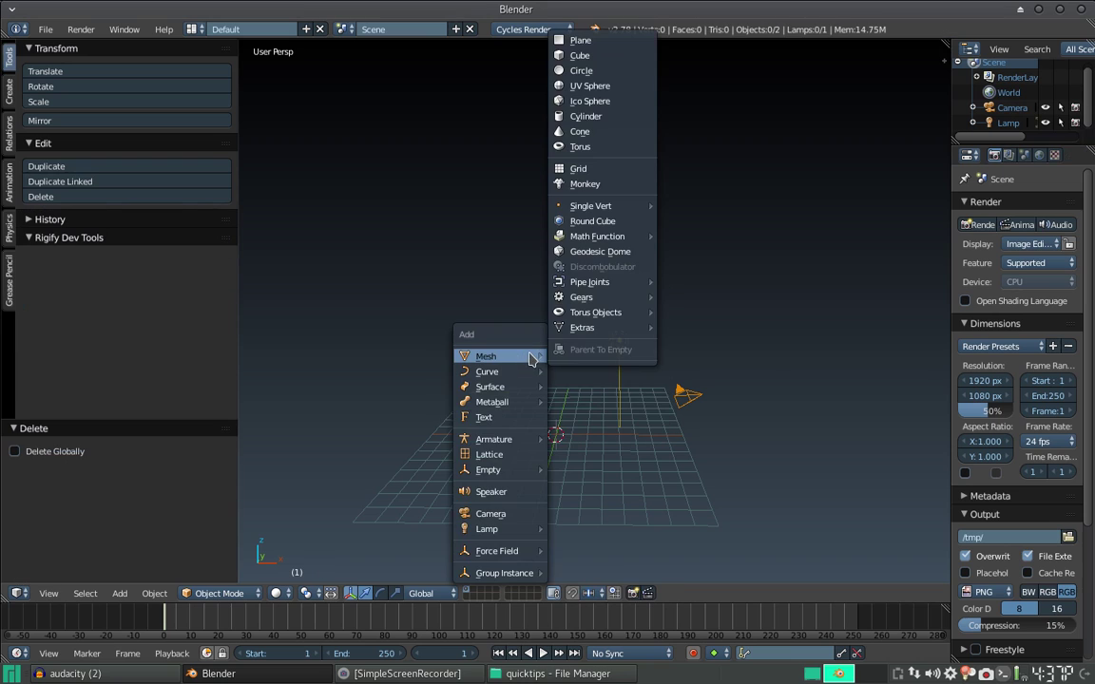
mouse_move(582, 327)
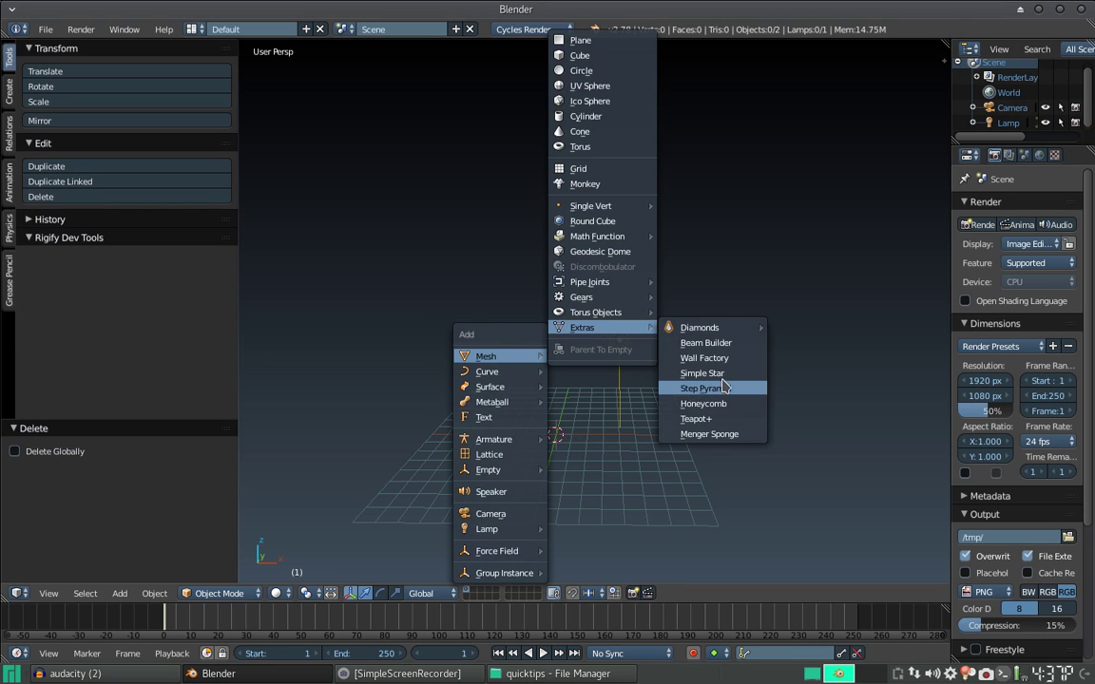
click(706, 359)
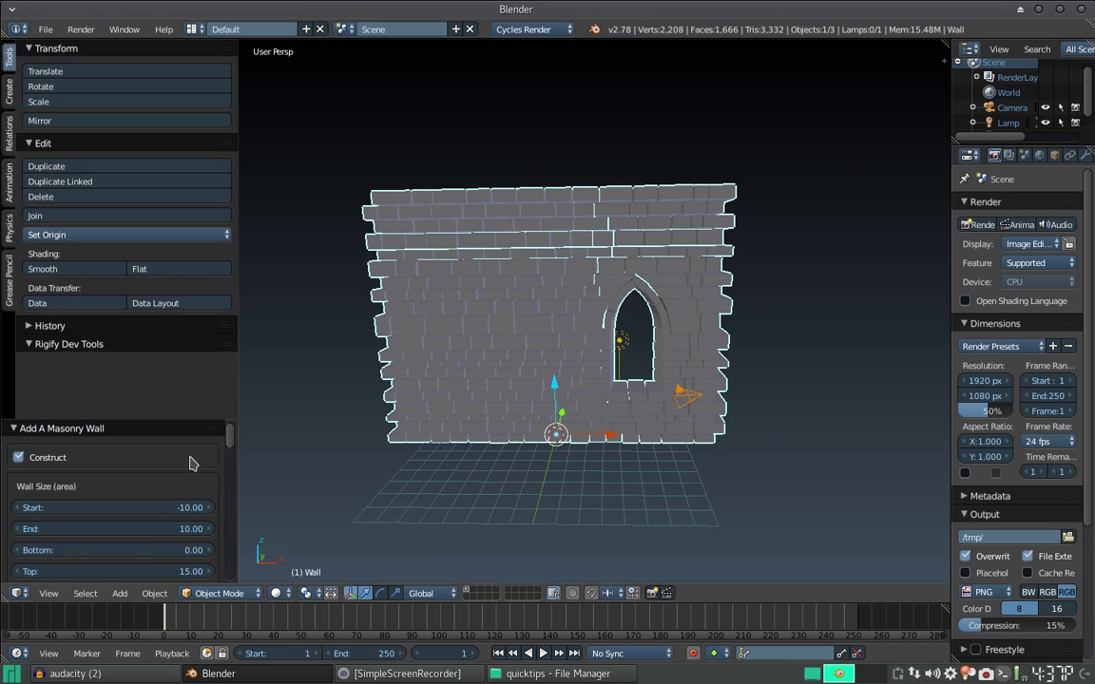
scroll(147, 497, down, 3)
scroll(146, 459, up, 3)
drag(135, 425, 133, 357)
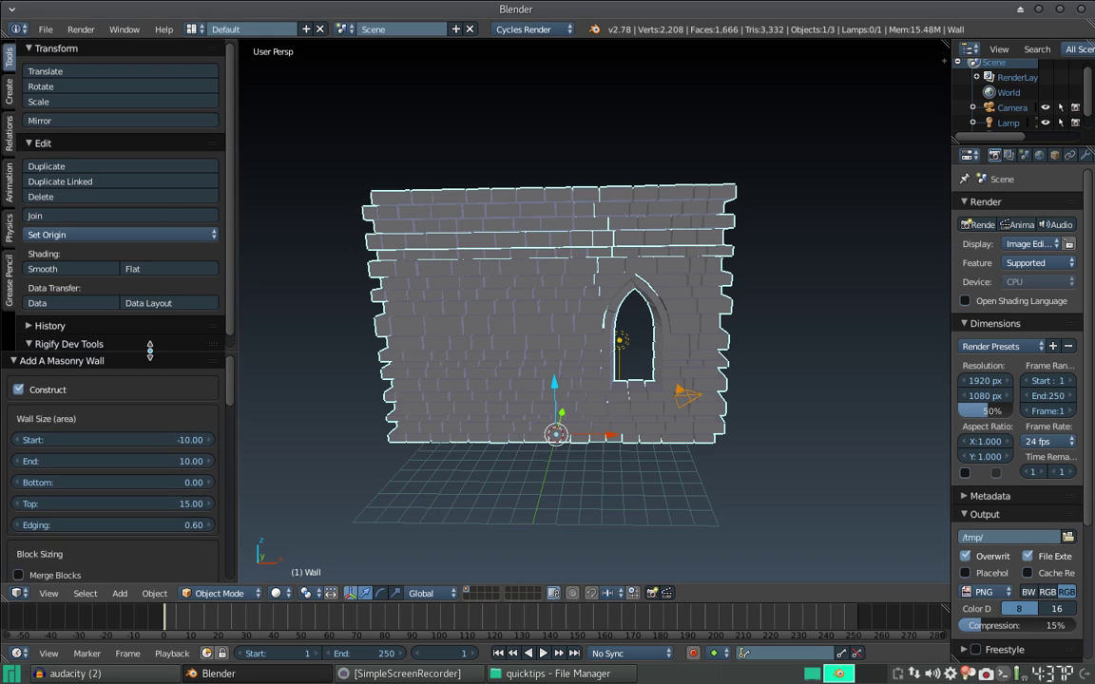
scroll(96, 447, down, 2)
scroll(87, 432, down, 1)
scroll(92, 410, up, 3)
Set the wall Start to -5 so it spans -5 to 5
click(176, 442)
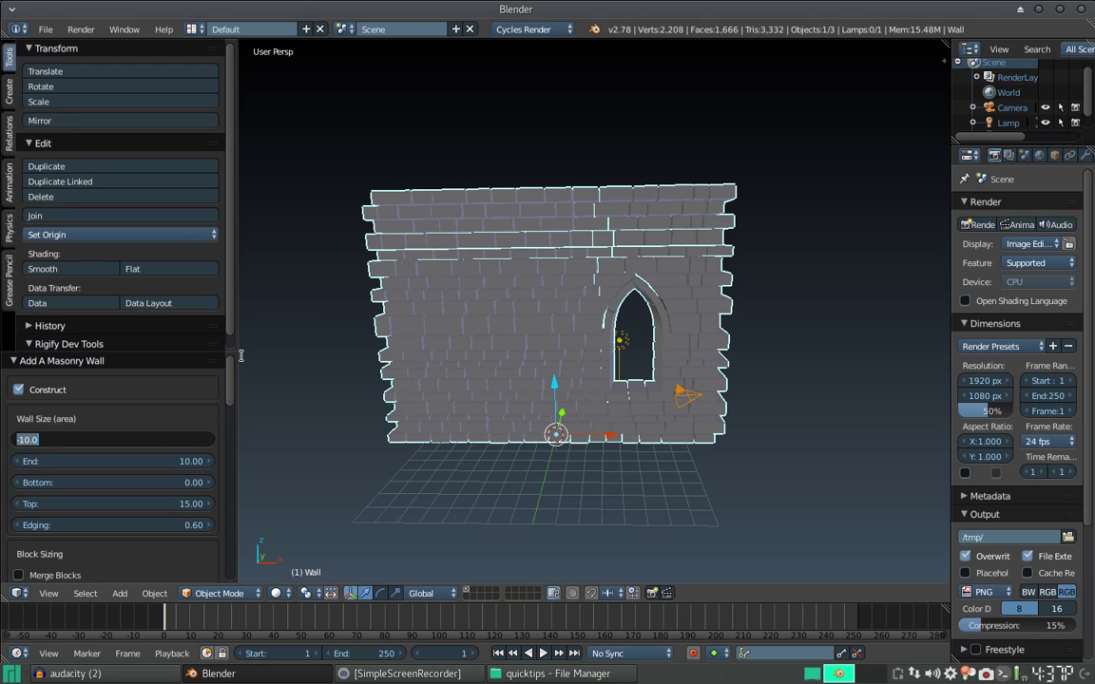
text(5)
key(Home)
text(-)
key(Return)
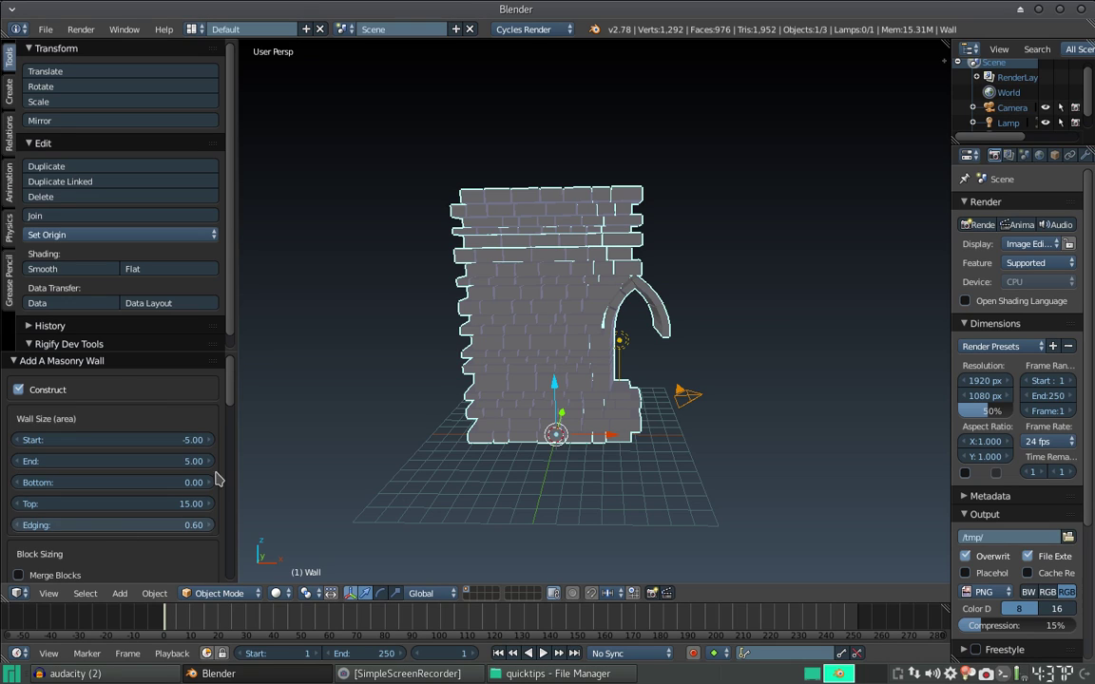
Widen the wall to span -15 to 15 by editing Start and End
click(156, 438)
key(Home)
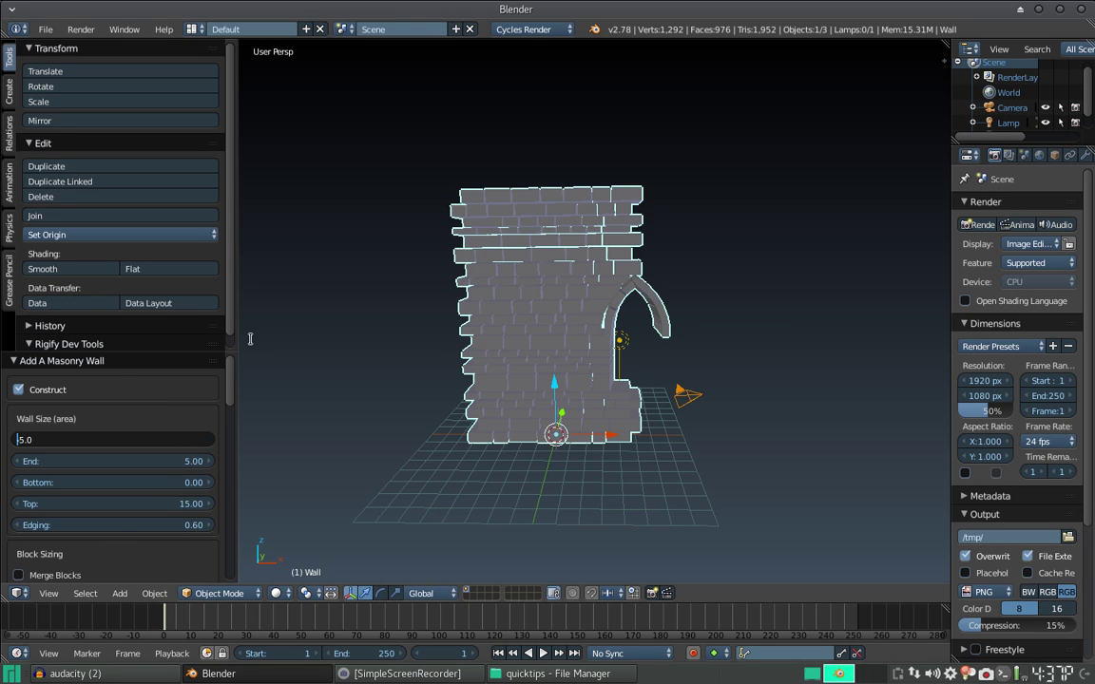
key(Delete)
text(-1)
key(Tab)
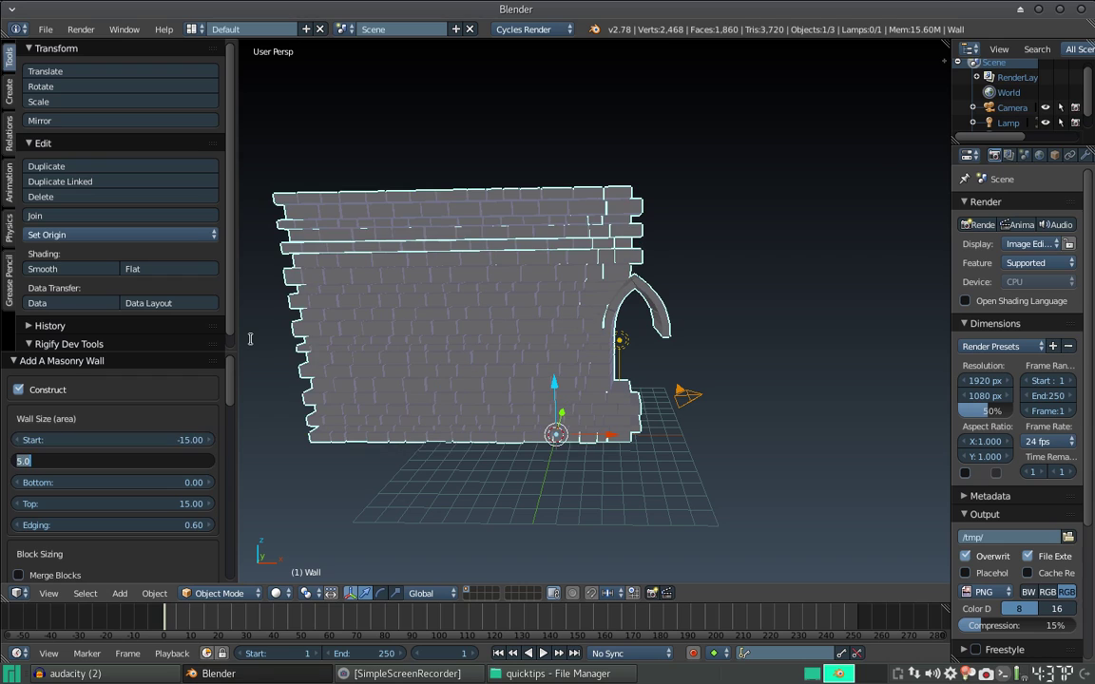
key(Home)
text(1)
key(Return)
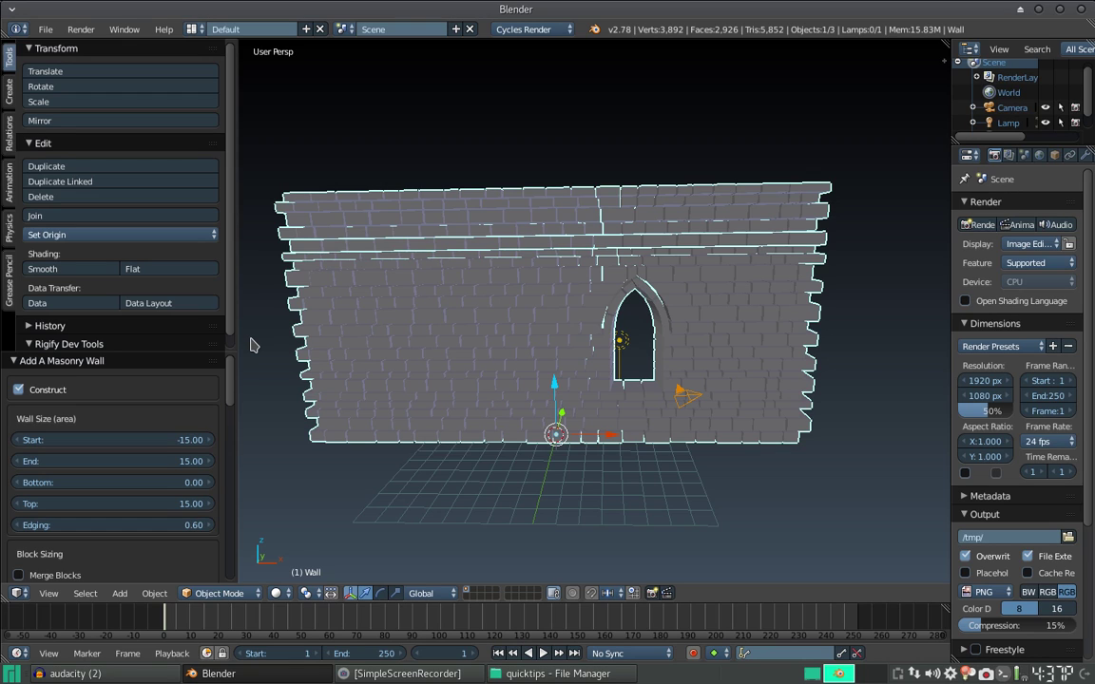
Enable Merge Blocks in the masonry wall settings
scroll(142, 444, down, 3)
scroll(124, 461, down, 2)
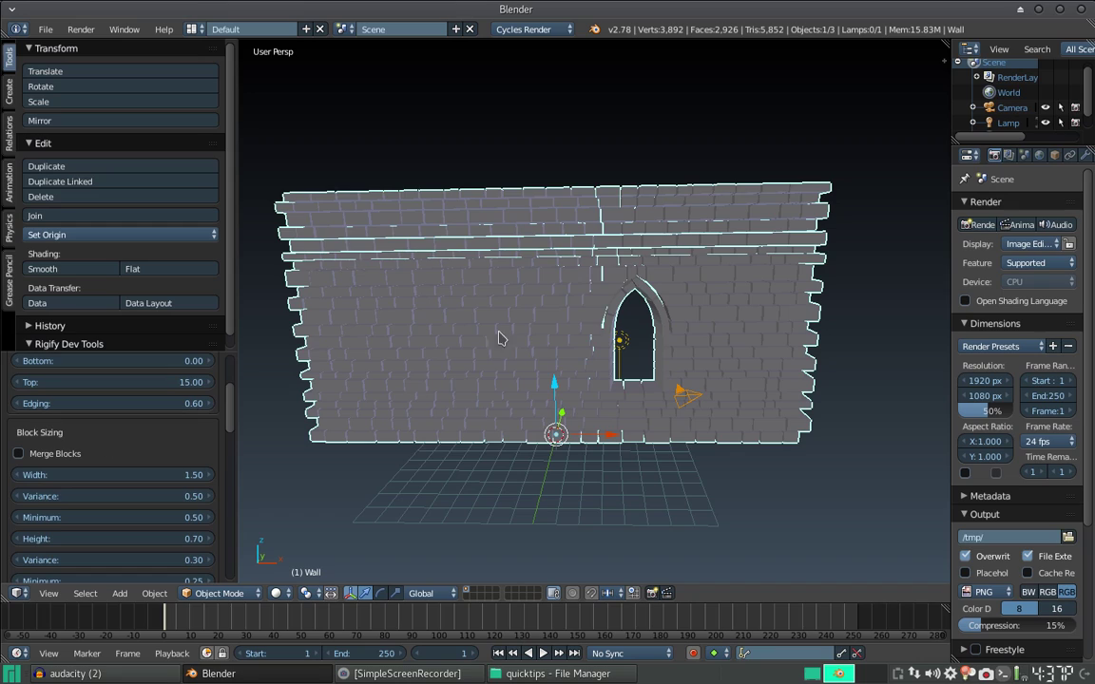
scroll(499, 338, up, 1)
scroll(501, 285, up, 2)
scroll(507, 354, down, 1)
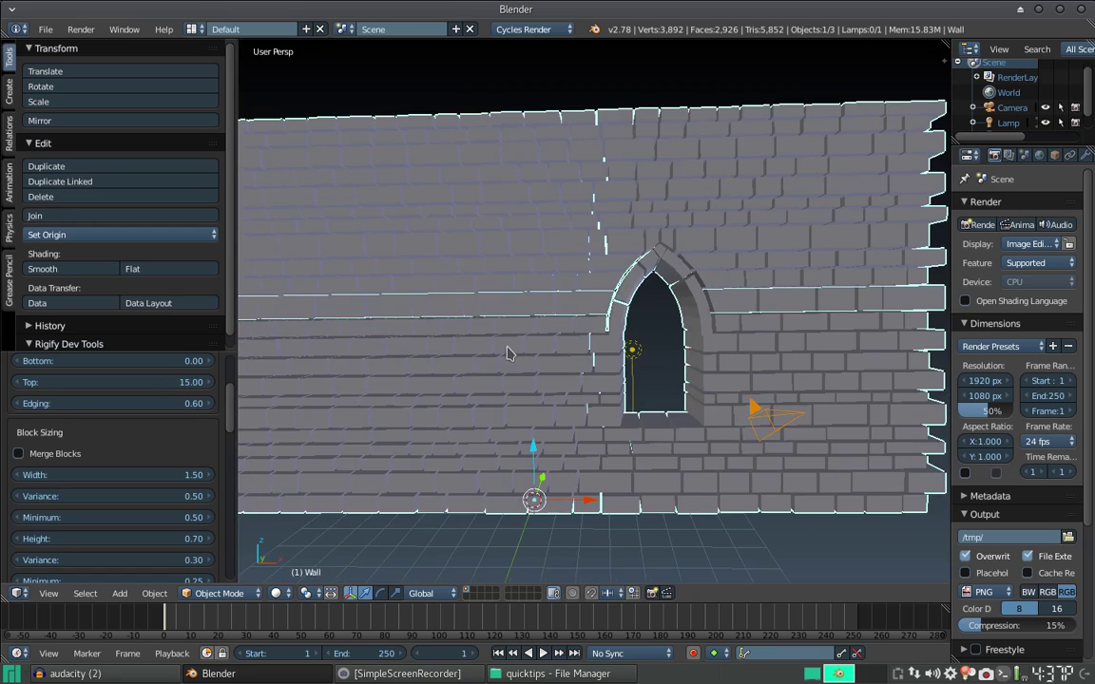
scroll(465, 319, up, 2)
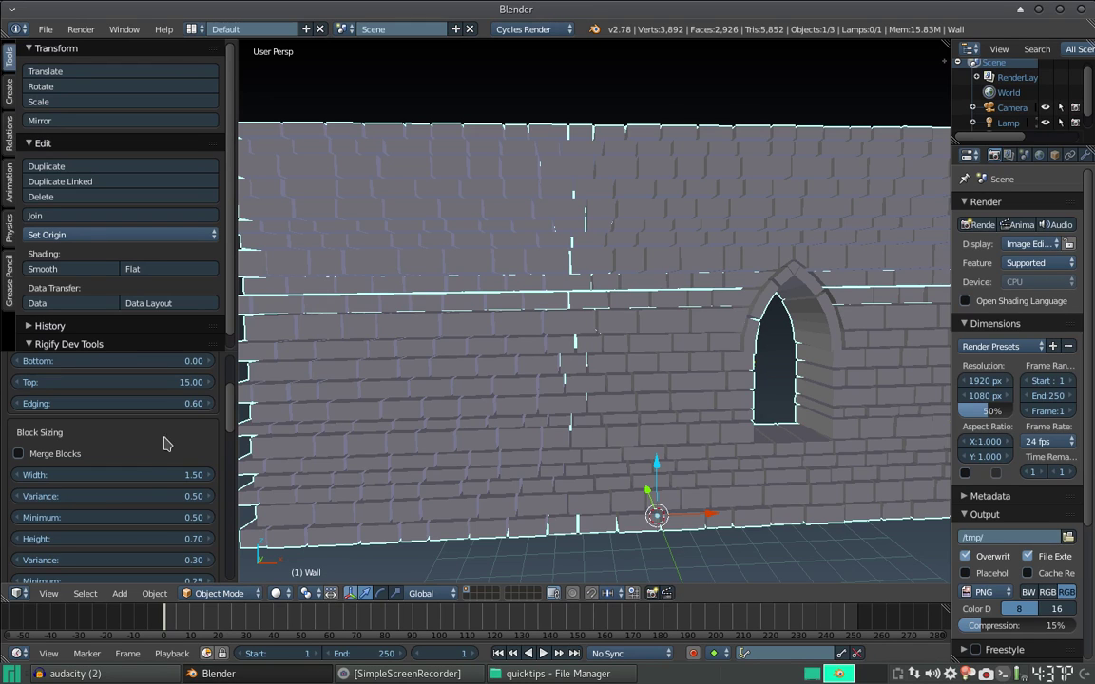
click(19, 455)
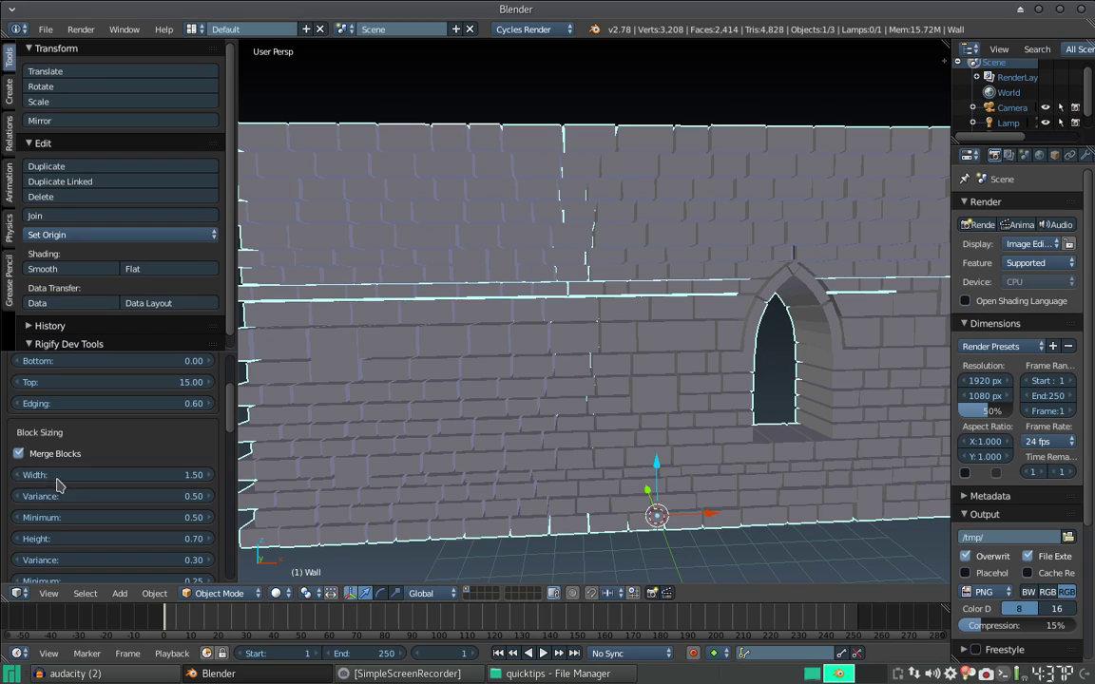
Try a block Width of 1.53, then step it up toward 2.28
click(166, 474)
text(1.53)
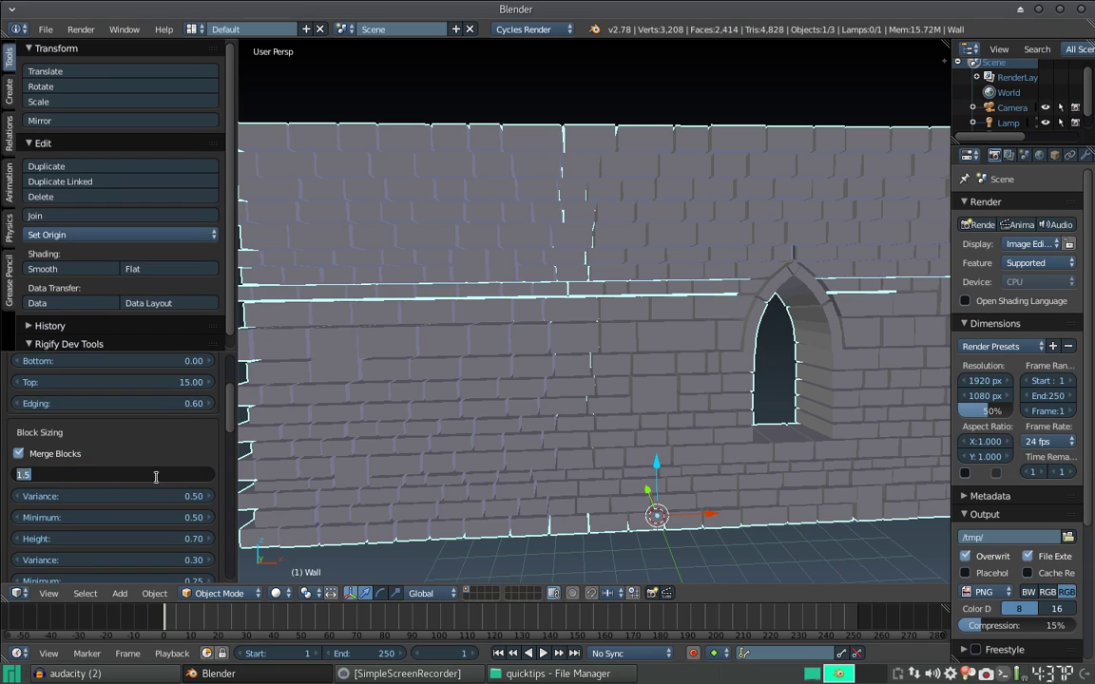
key(Return)
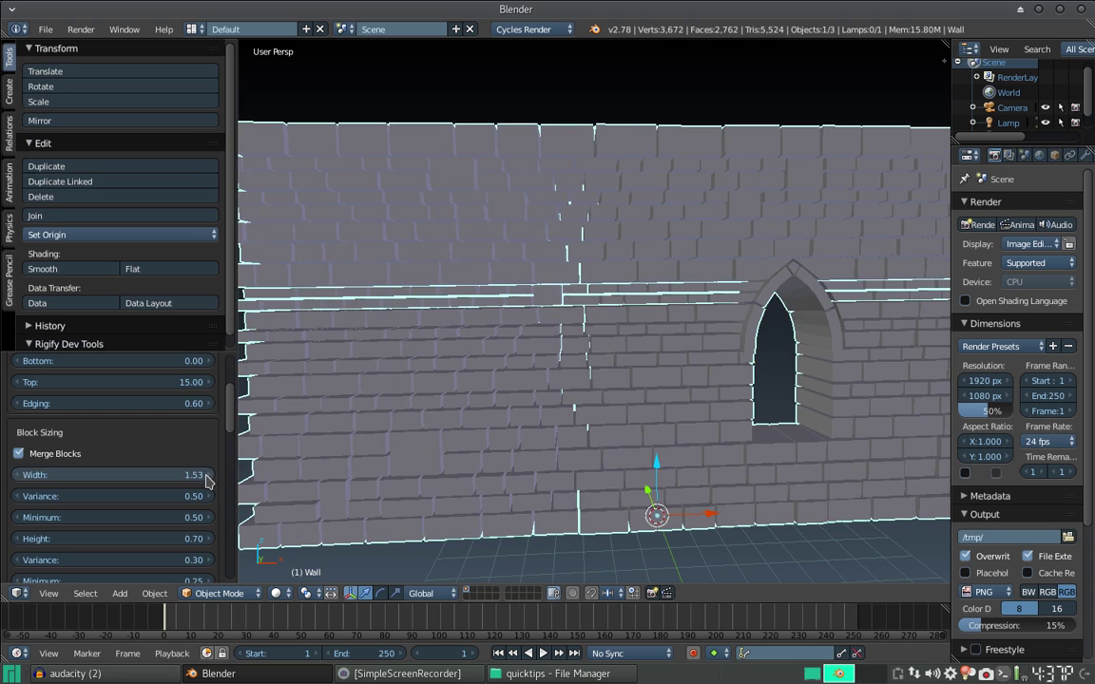
click(206, 475)
click(206, 475)
click(206, 475)
click(206, 475)
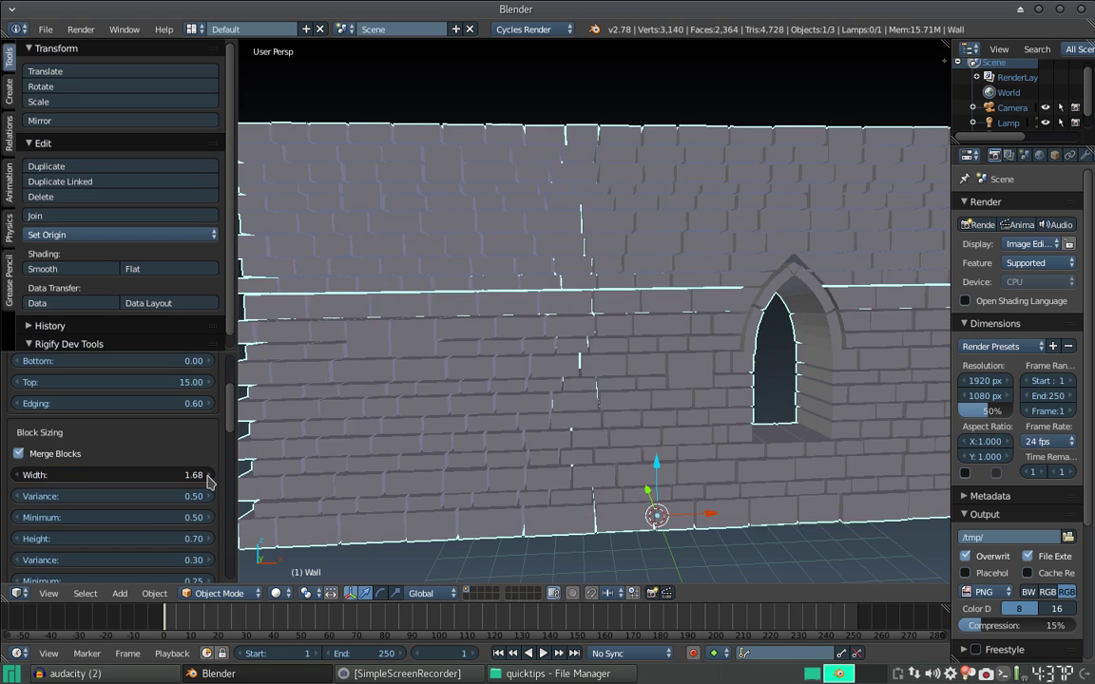
click(206, 476)
click(206, 476)
click(207, 477)
click(207, 477)
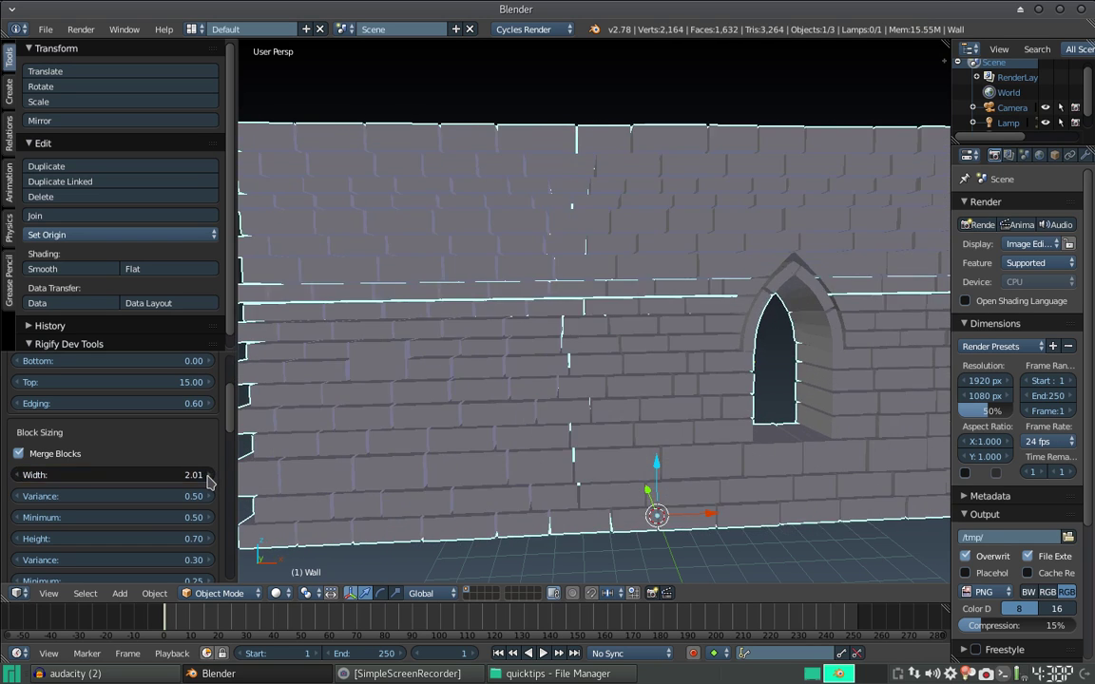
click(207, 477)
click(207, 477)
click(207, 477)
click(207, 477)
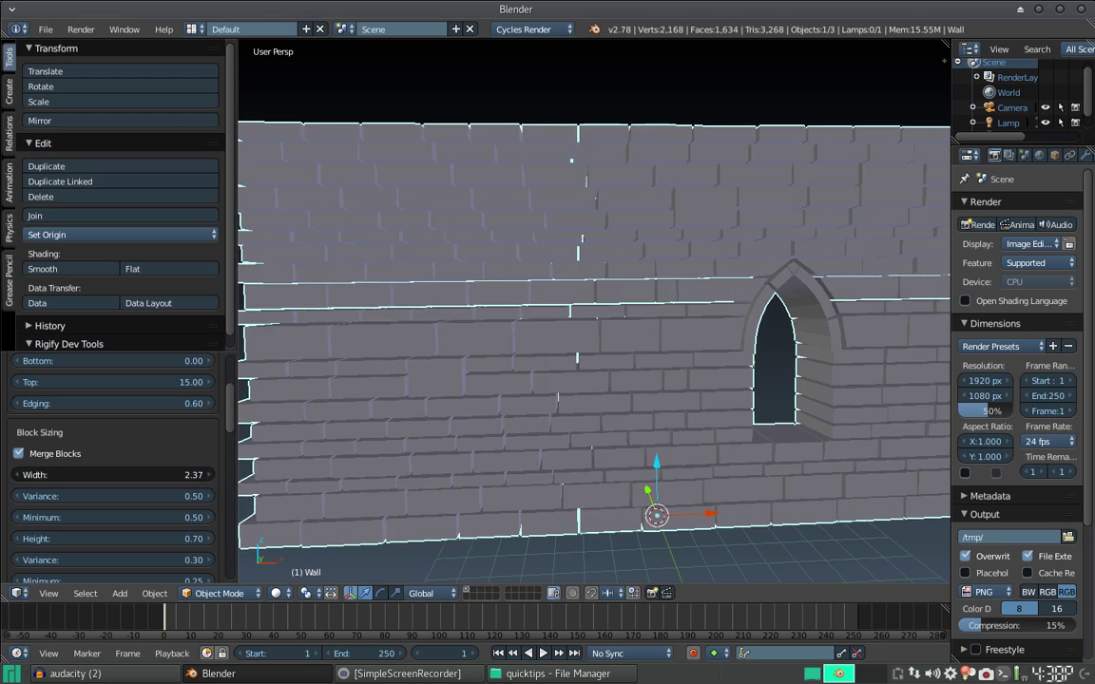
Drag block Width down to 0.01, then set it to exactly 1.00
drag(207, 477, 143, 477)
drag(190, 474, 114, 474)
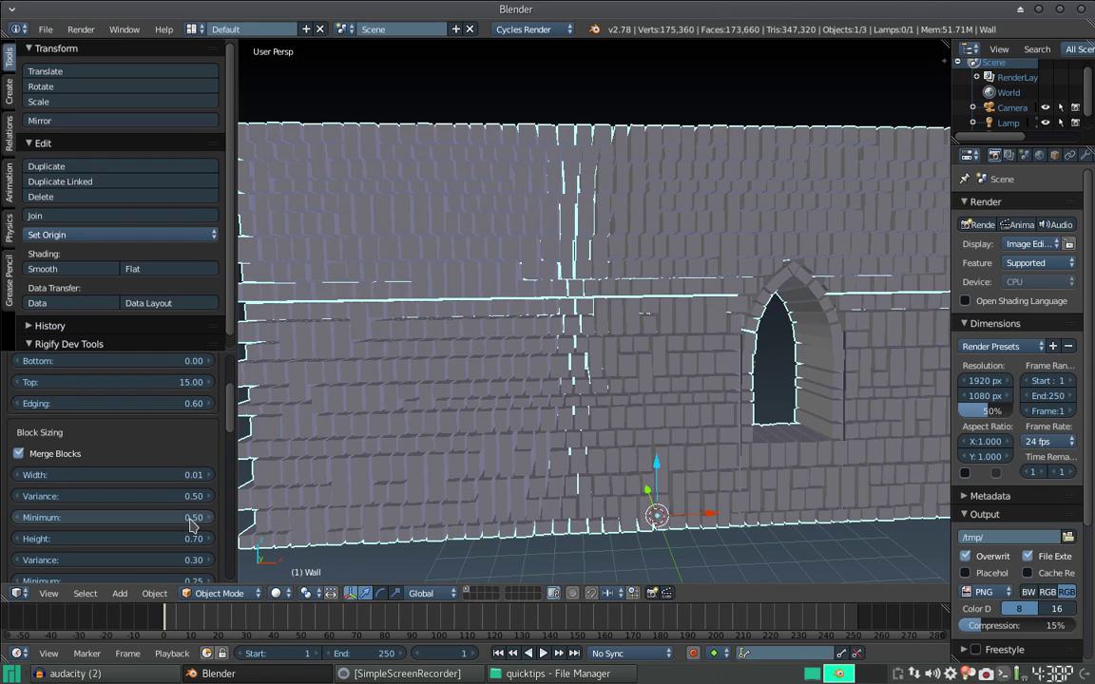
click(215, 480)
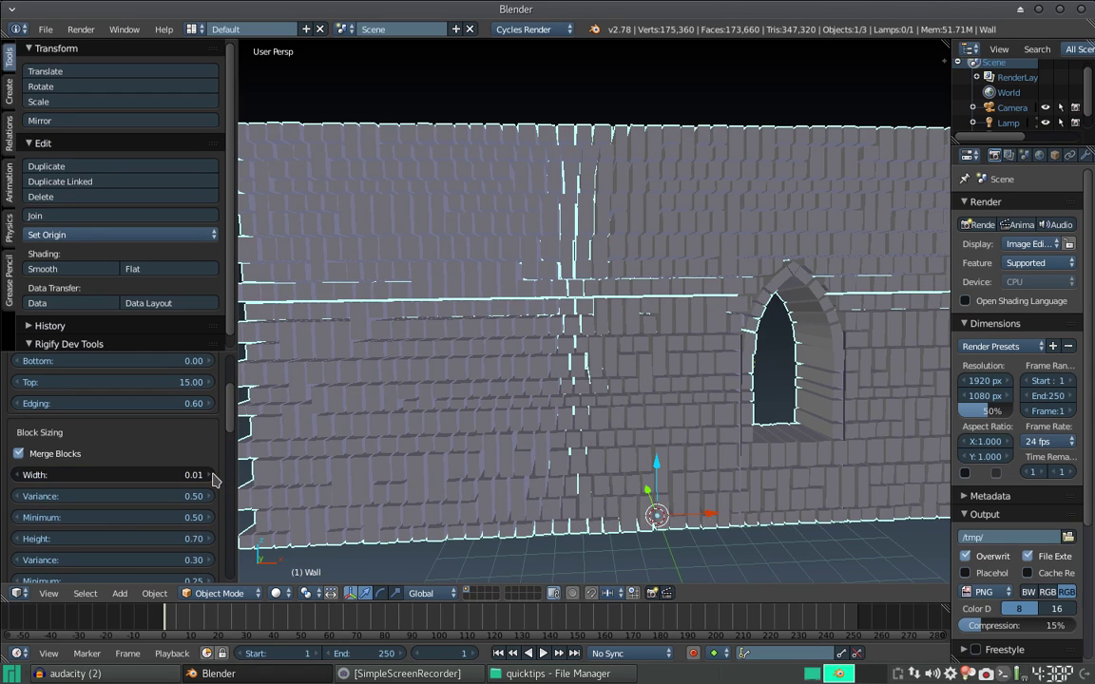
text(0.1)
key(Return)
click(200, 476)
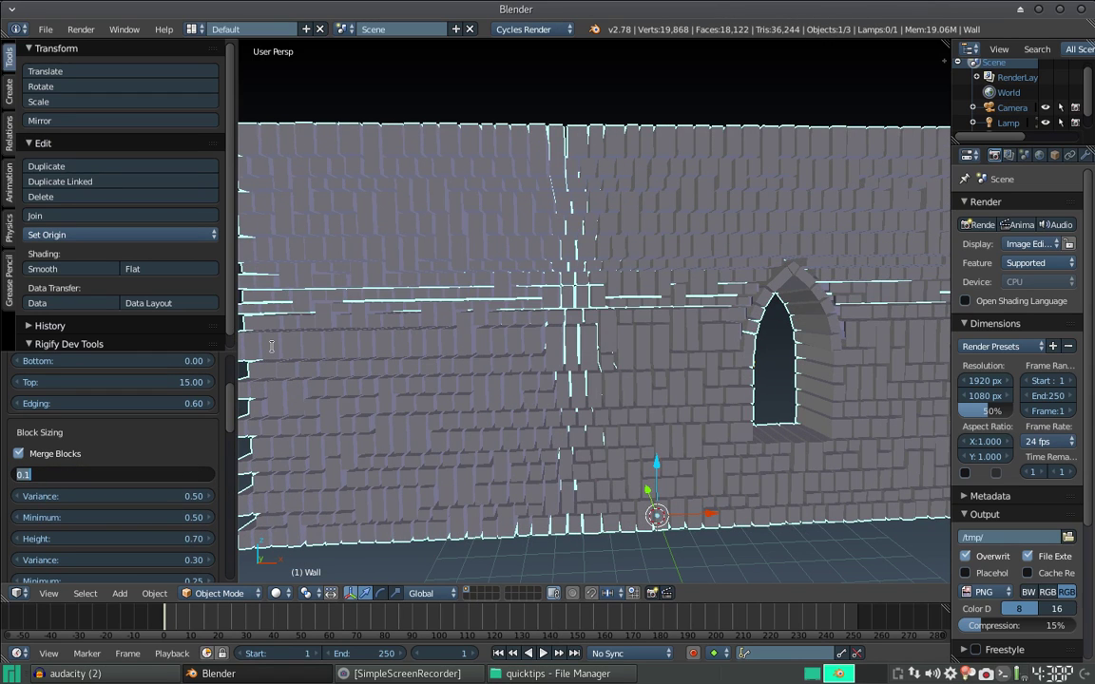
text(1)
key(Return)
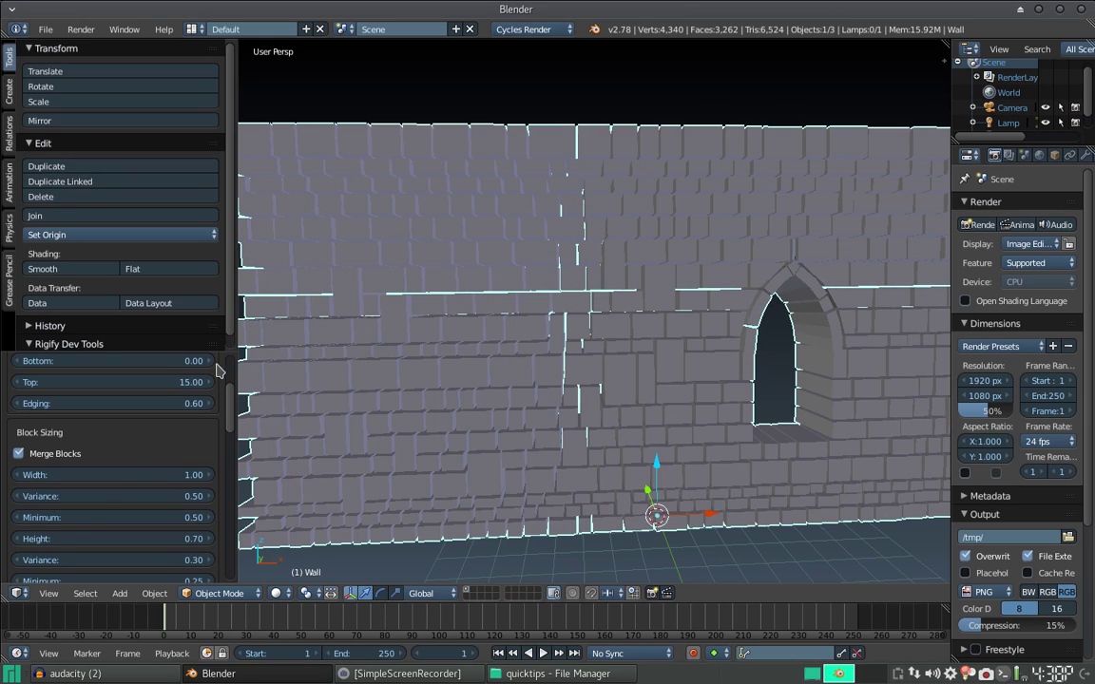
Lower width Variance to 0.23 and set the Minimum block width to 0.50
scroll(146, 474, down, 1)
scroll(107, 447, down, 1)
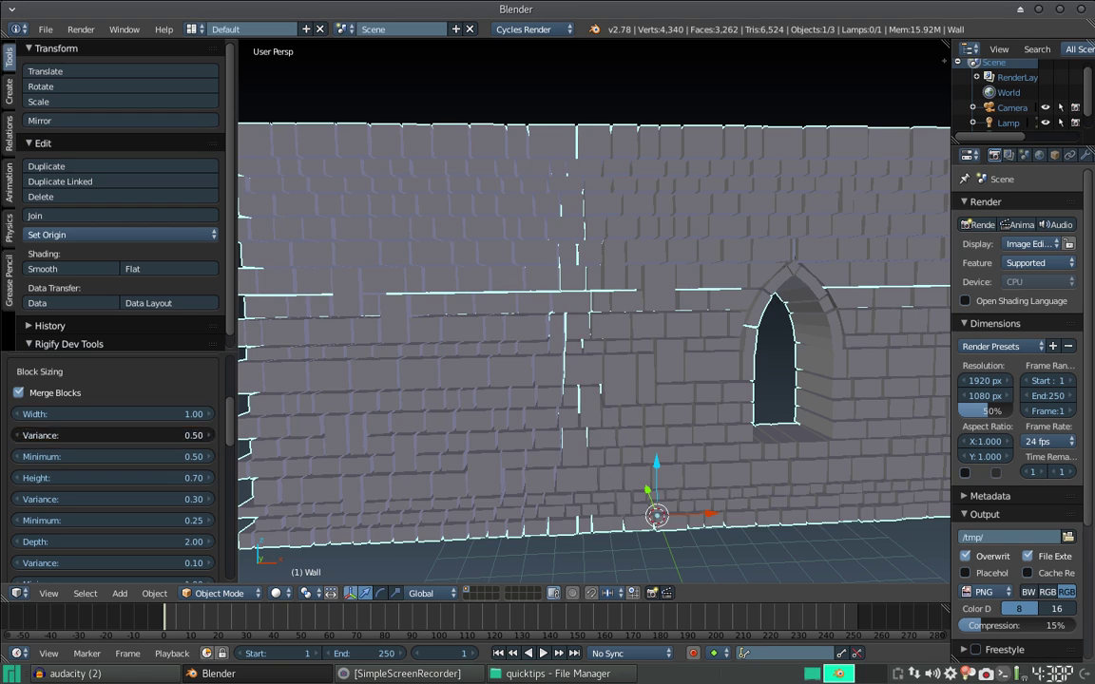
drag(105, 436, 33, 454)
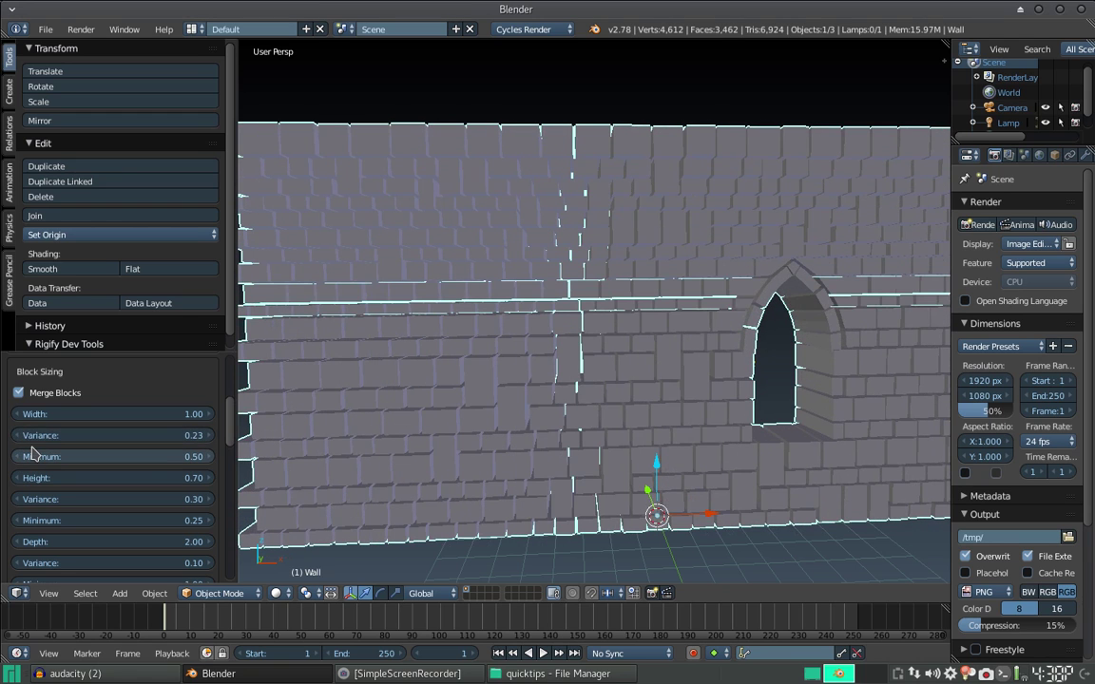
drag(147, 460, 76, 456)
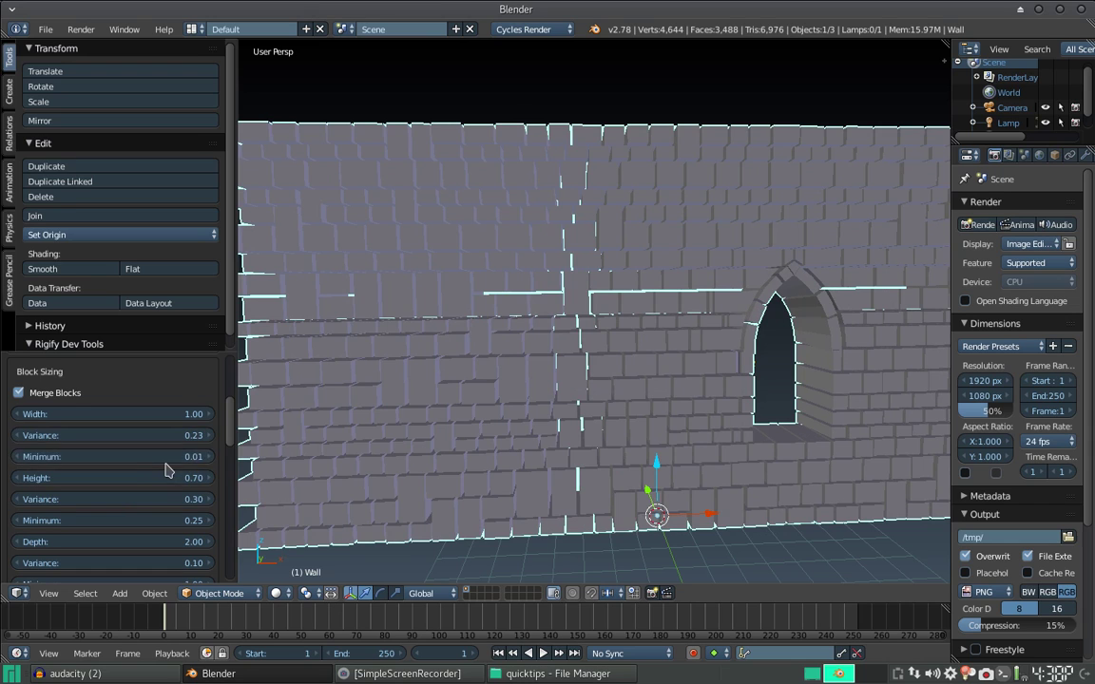
drag(163, 457, 213, 457)
mouse_move(142, 458)
mouse_down()
mouse_move(214, 457)
mouse_move(57, 458)
mouse_up()
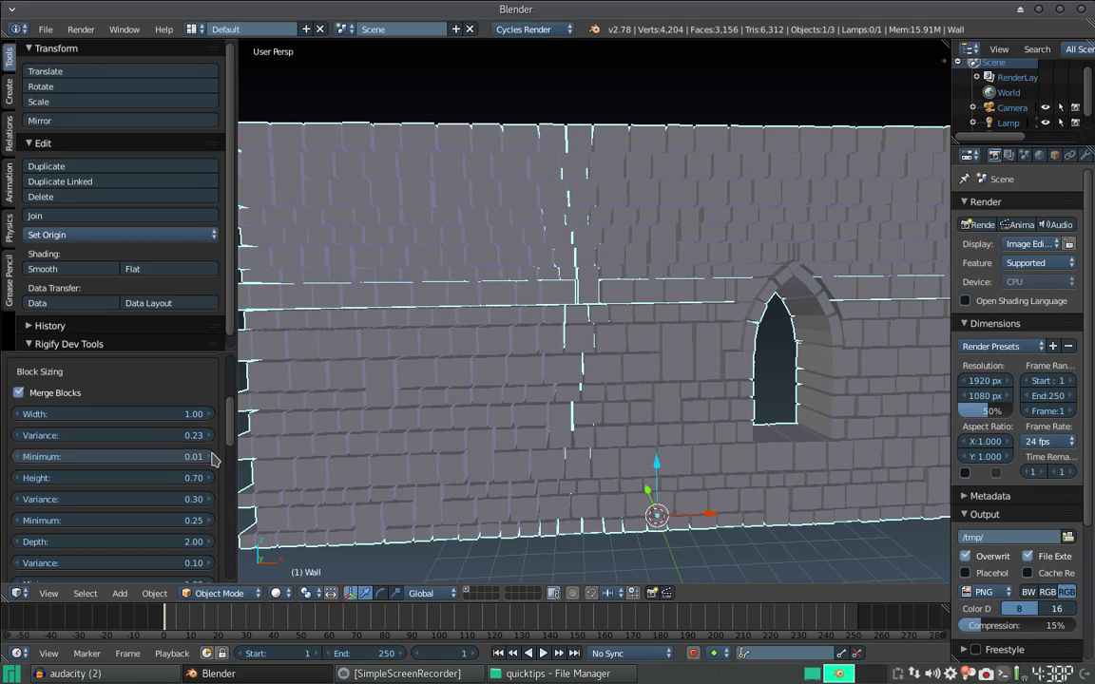
drag(202, 457, 209, 461)
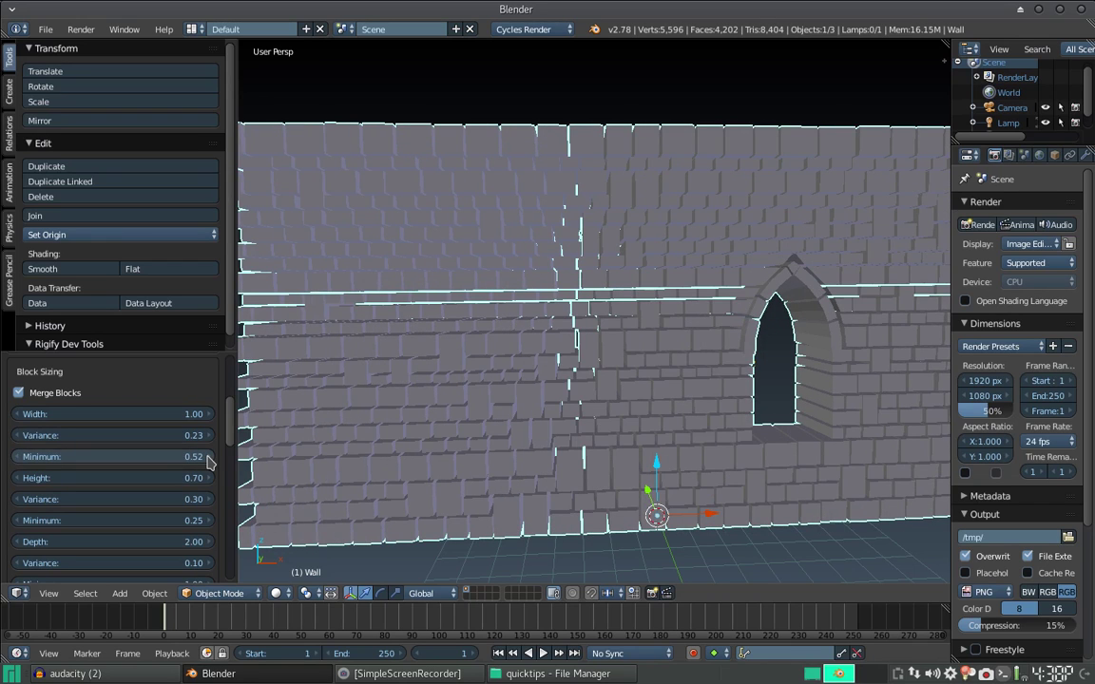
click(208, 461)
text(0.5)
key(Return)
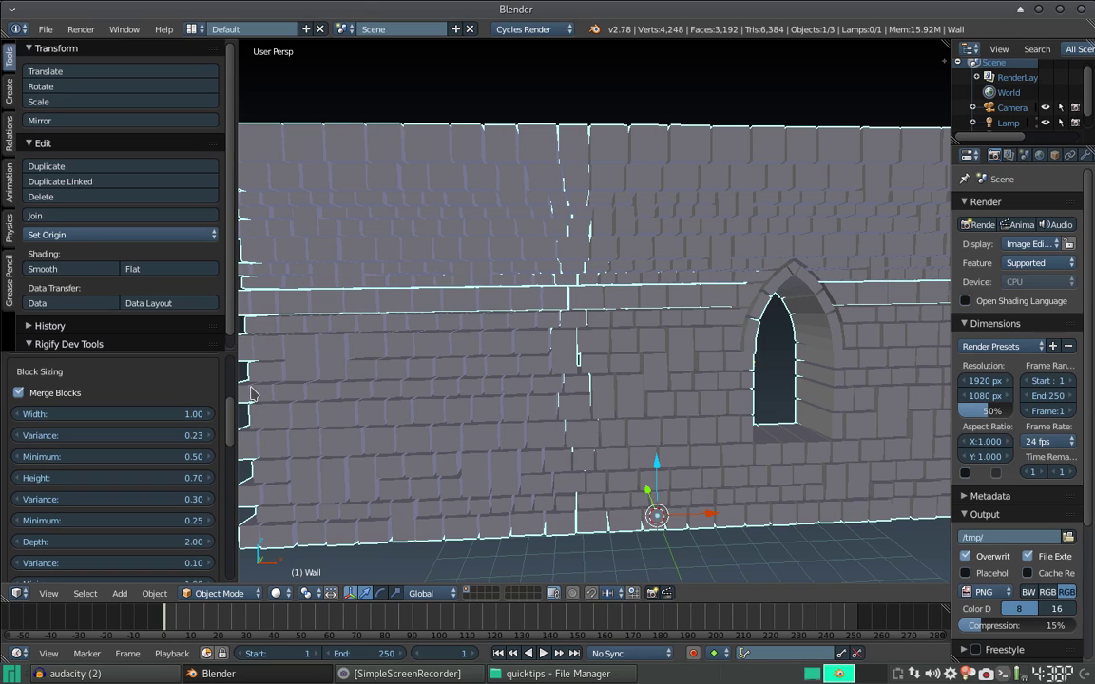
Try taller block heights, then set block Height back to 1.00
scroll(90, 442, down, 3)
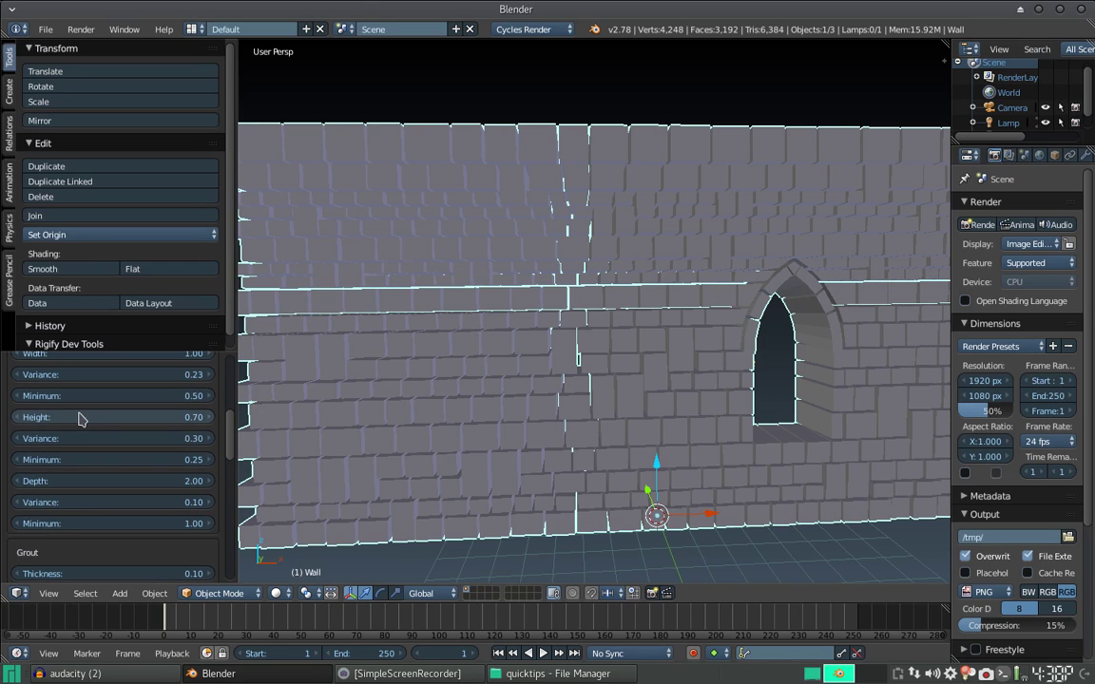
click(207, 421)
click(207, 421)
click(208, 421)
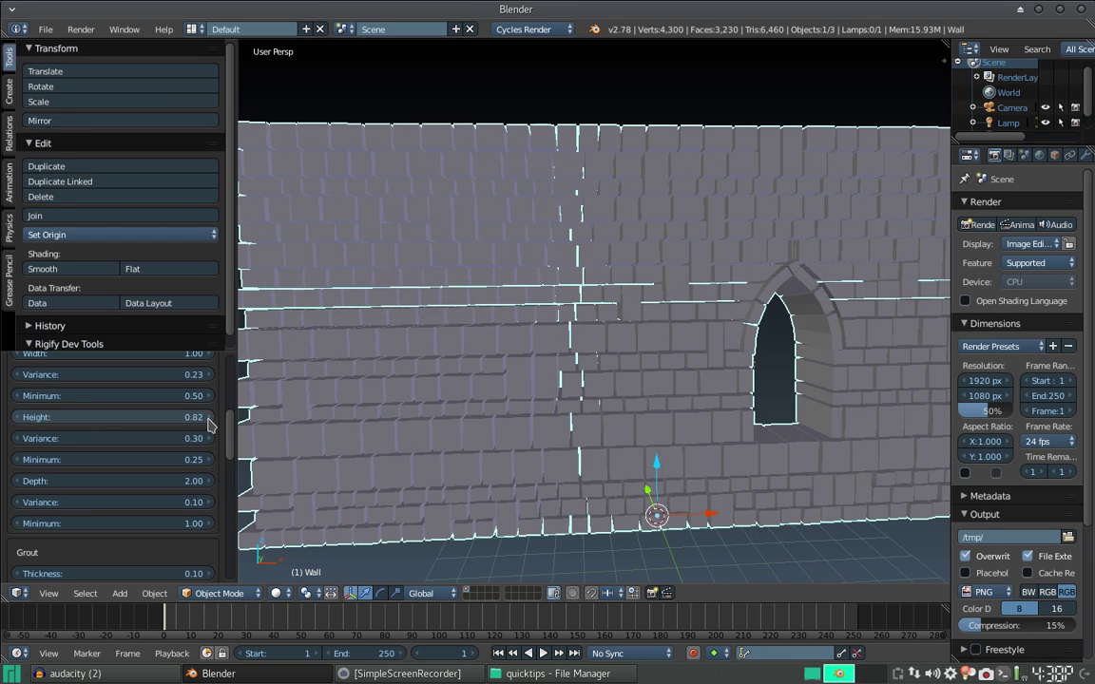
click(207, 421)
drag(207, 421, 217, 417)
click(126, 417)
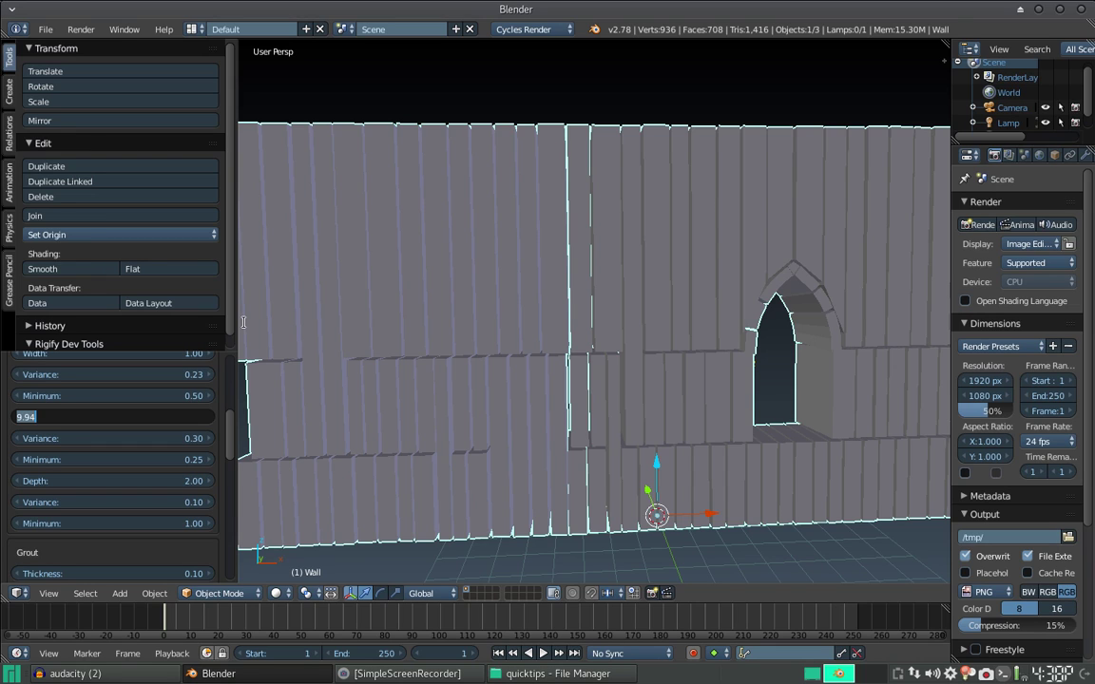
text(1)
key(Return)
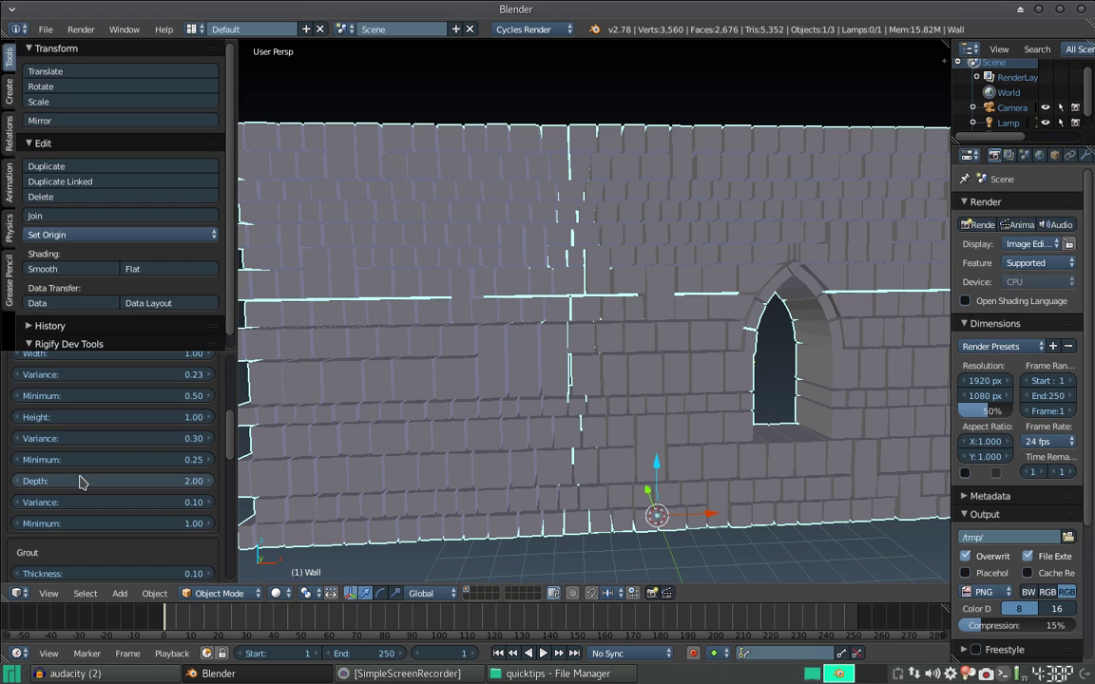
scroll(80, 465, down, 3)
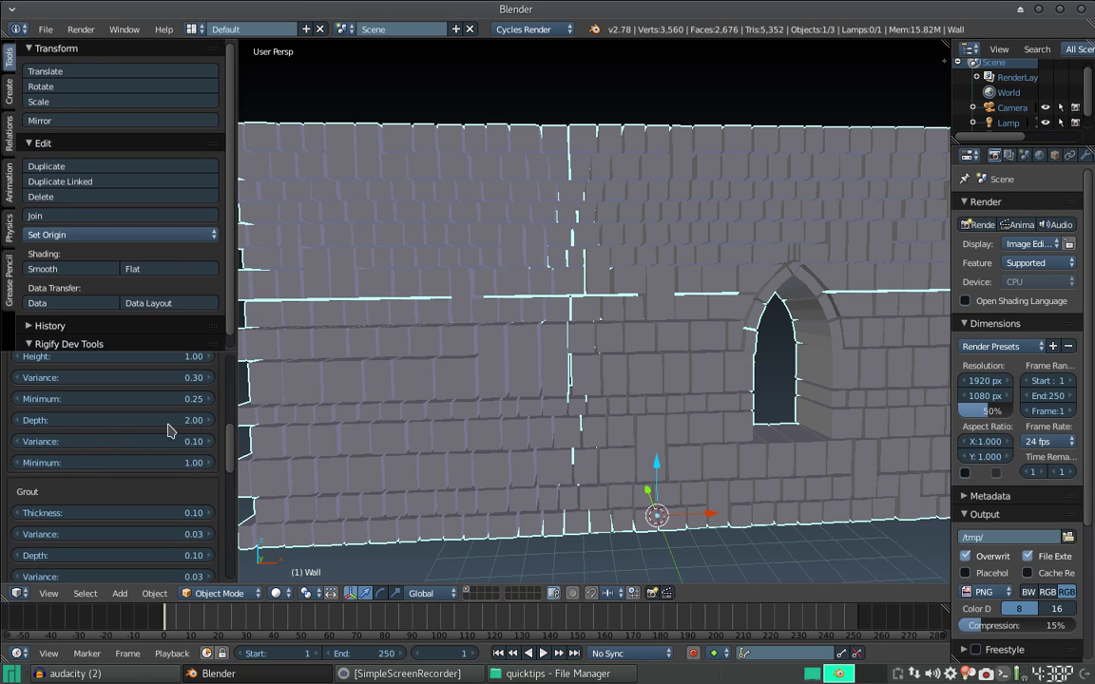
scroll(470, 379, down, 5)
middle_drag(469, 379, 558, 379)
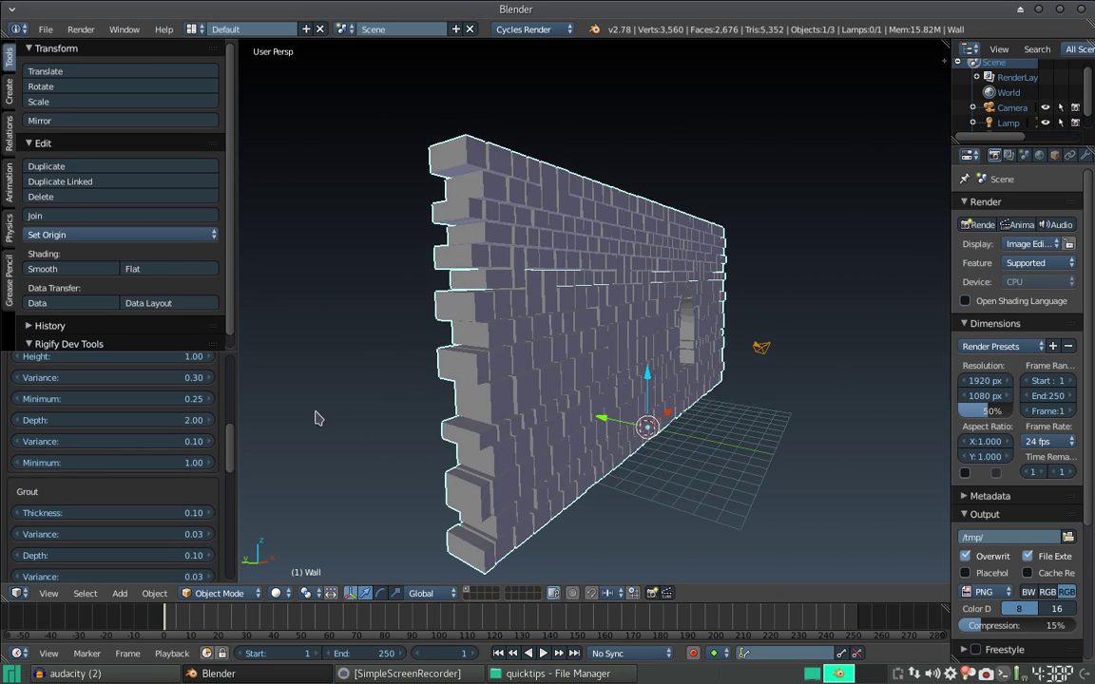
mouse_move(171, 425)
mouse_down()
mouse_move(233, 426)
mouse_move(124, 420)
mouse_move(166, 420)
mouse_up()
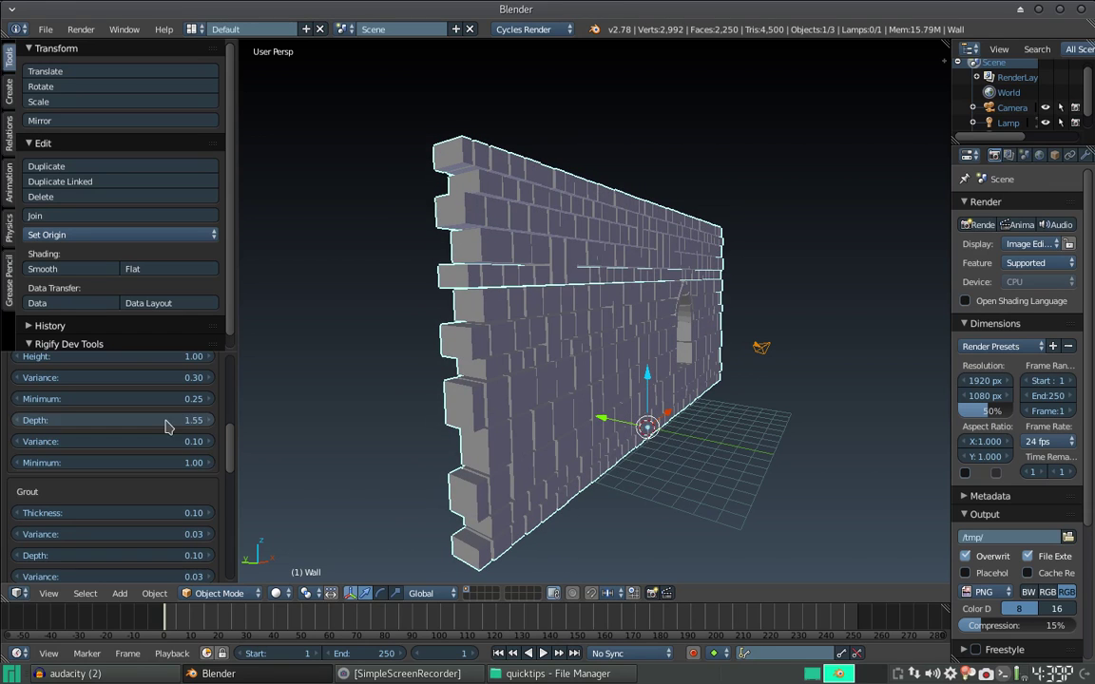
mouse_move(573, 345)
middle_down()
mouse_move(507, 373)
mouse_move(264, 425)
middle_up()
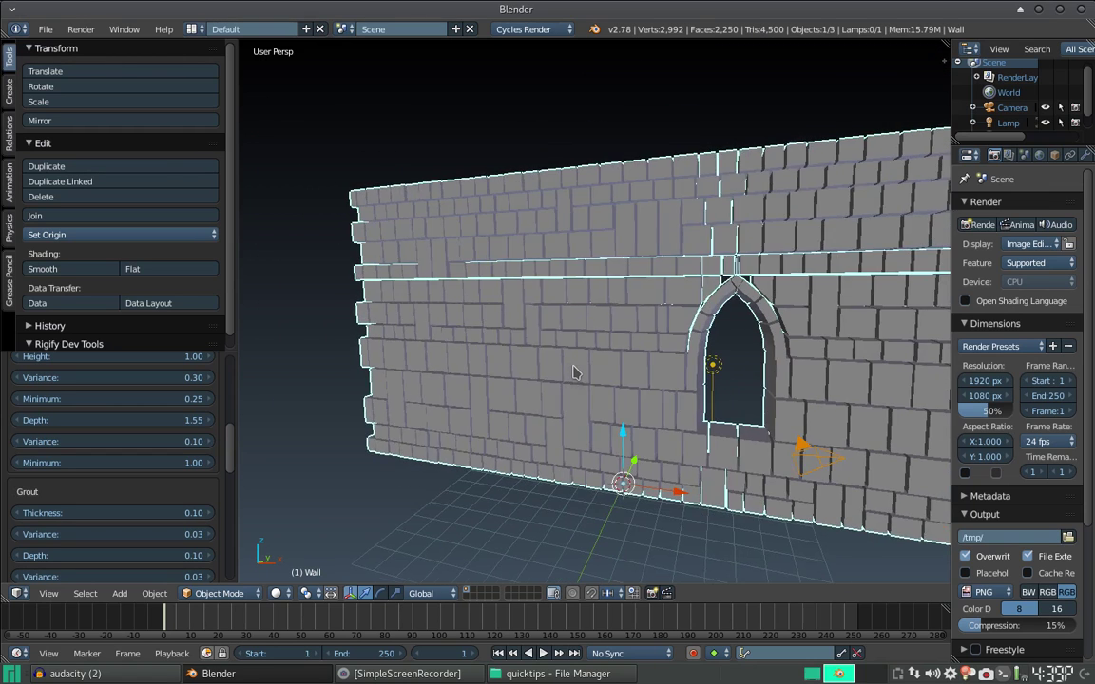
scroll(128, 460, down, 3)
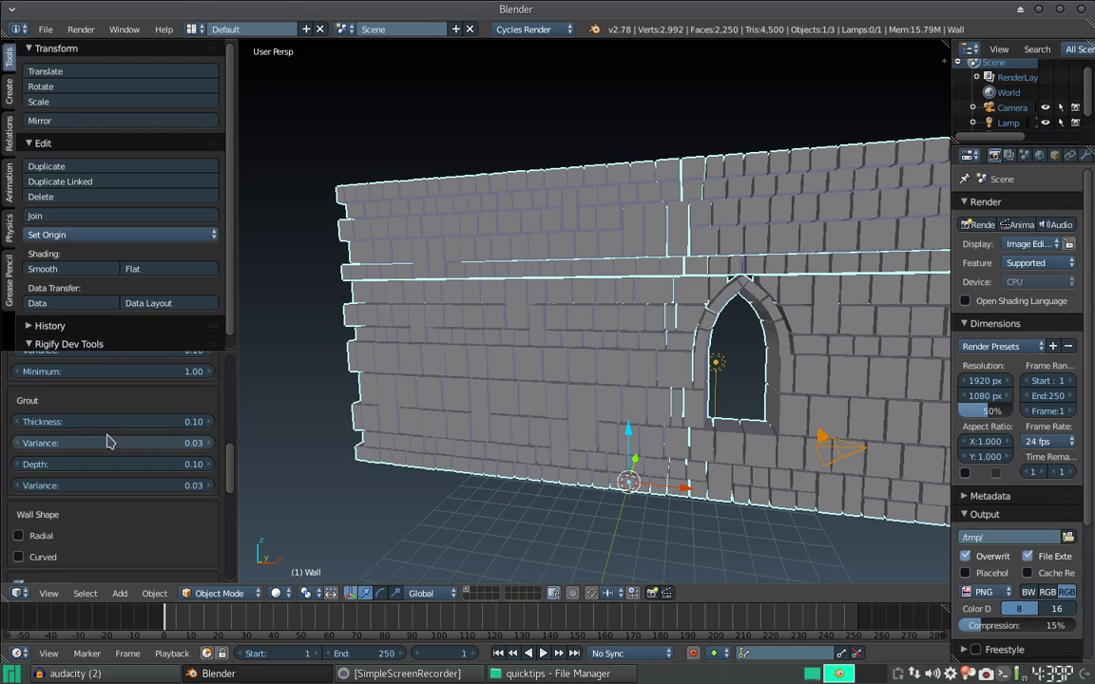
Try thicker grout, then set grout Thickness to 0.02
middle_drag(505, 418, 513, 361)
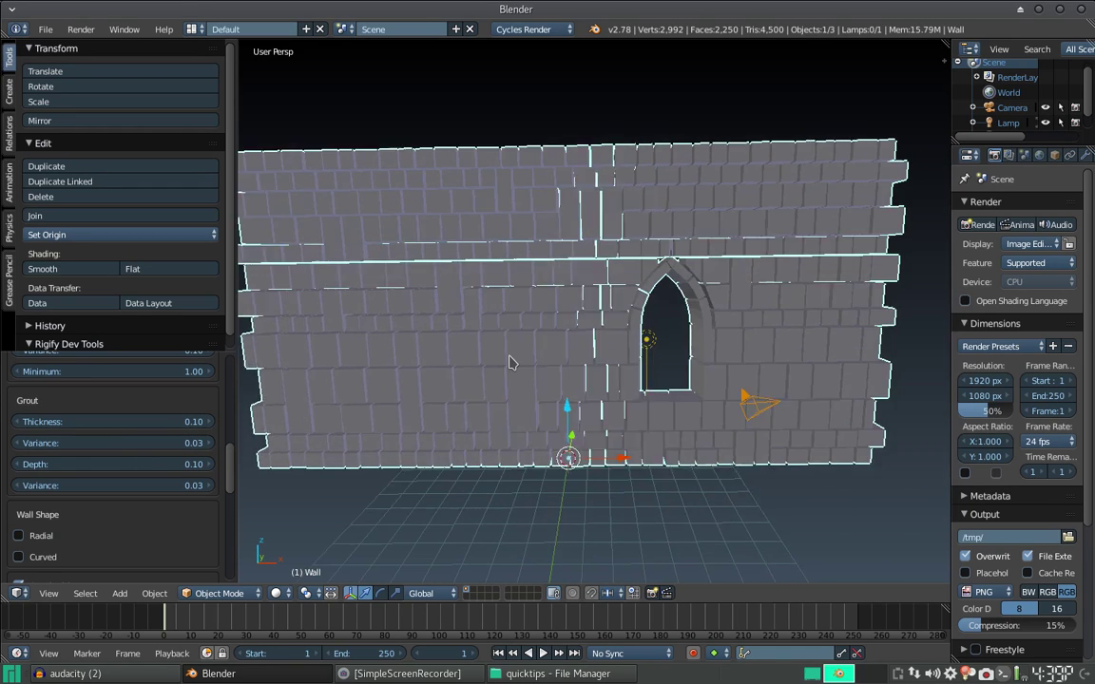
scroll(582, 337, up, 3)
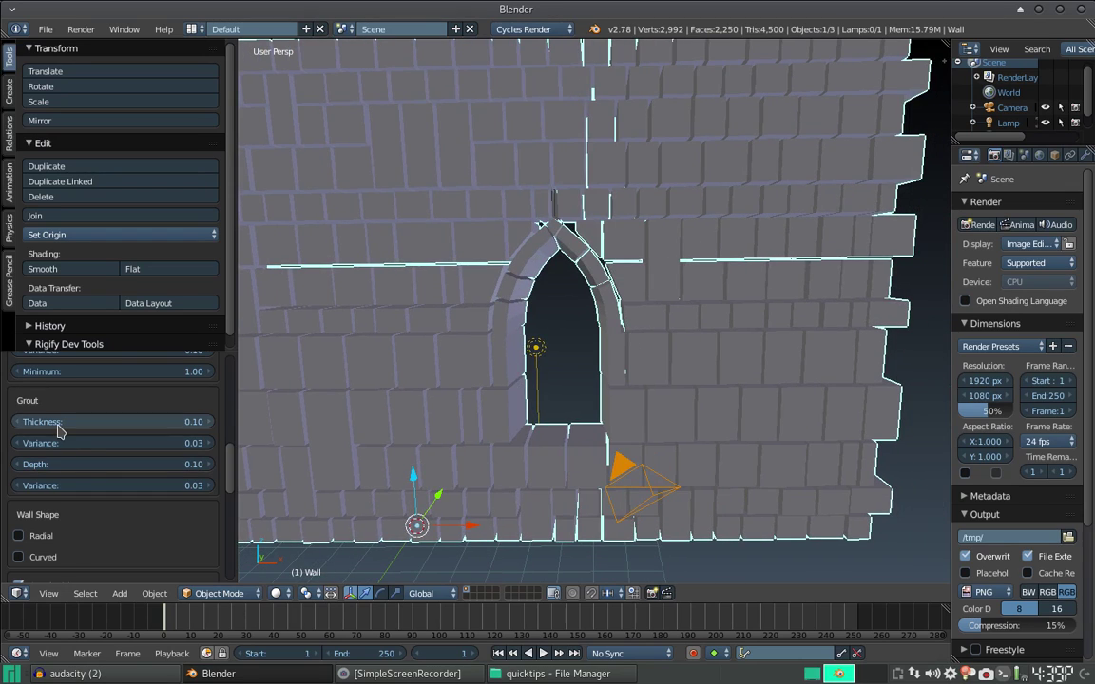
drag(59, 422, 152, 422)
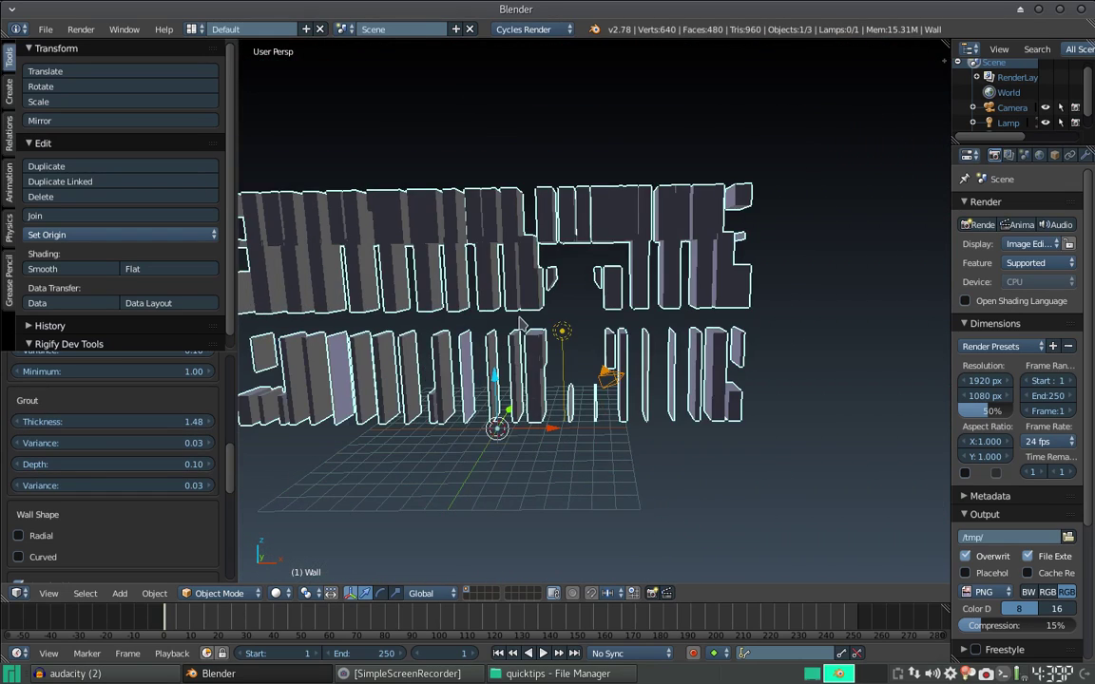
middle_drag(519, 325, 528, 314)
scroll(527, 314, up, 2)
scroll(528, 314, up, 2)
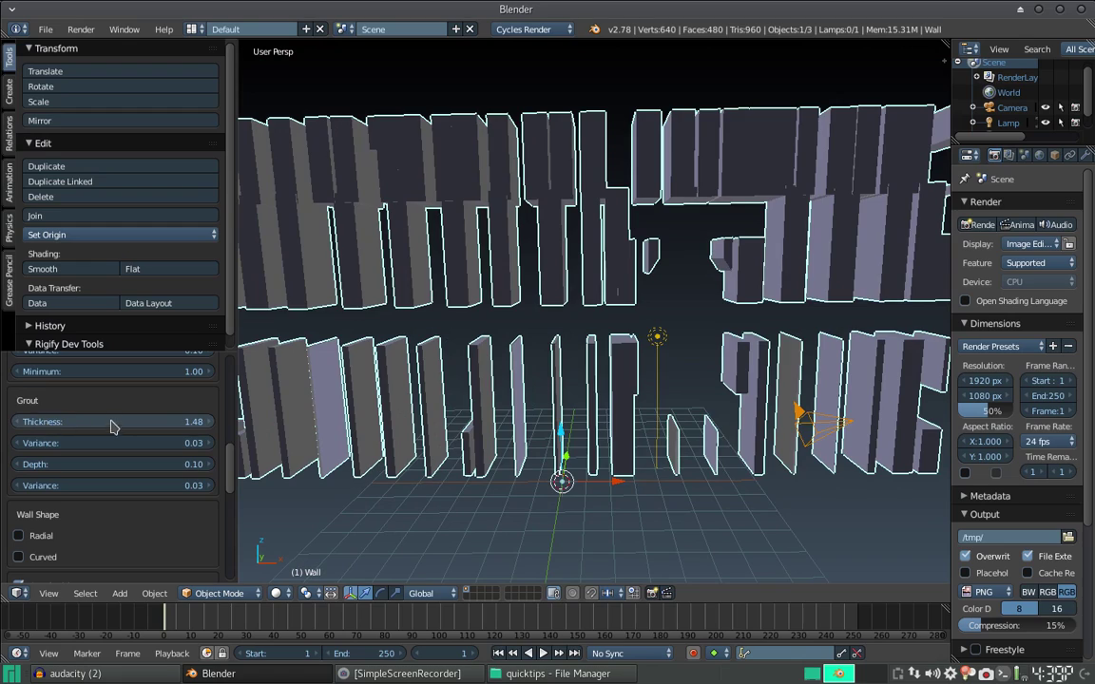
mouse_move(110, 422)
mouse_down()
mouse_move(28, 421)
mouse_move(105, 422)
mouse_up()
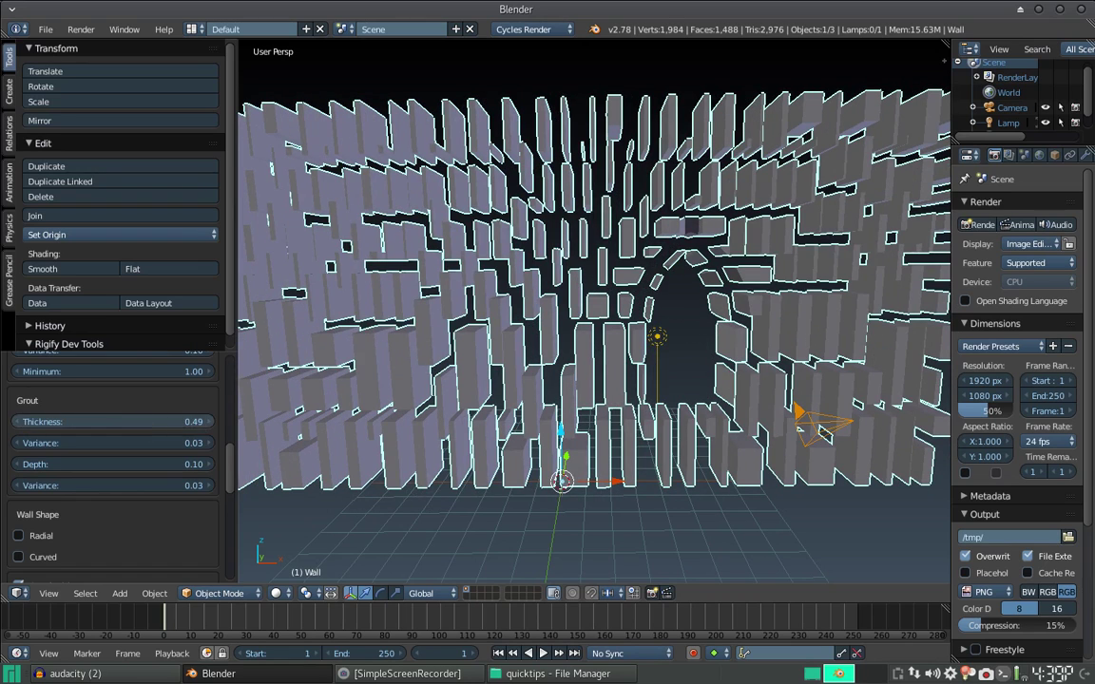
click(104, 422)
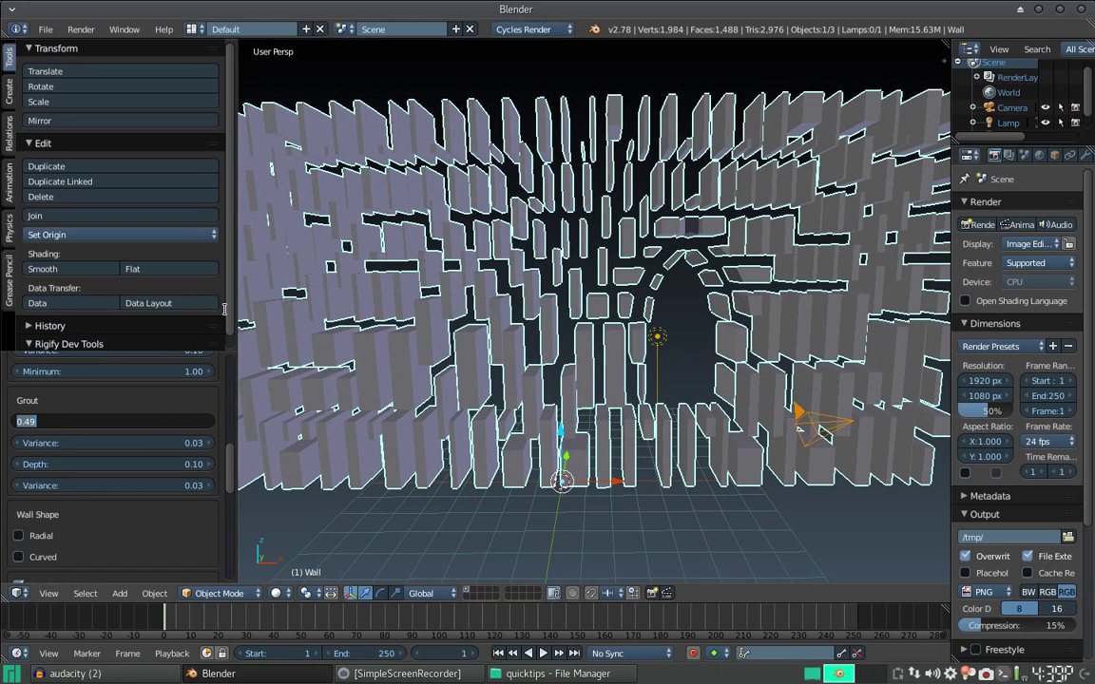
text(2)
key(Return)
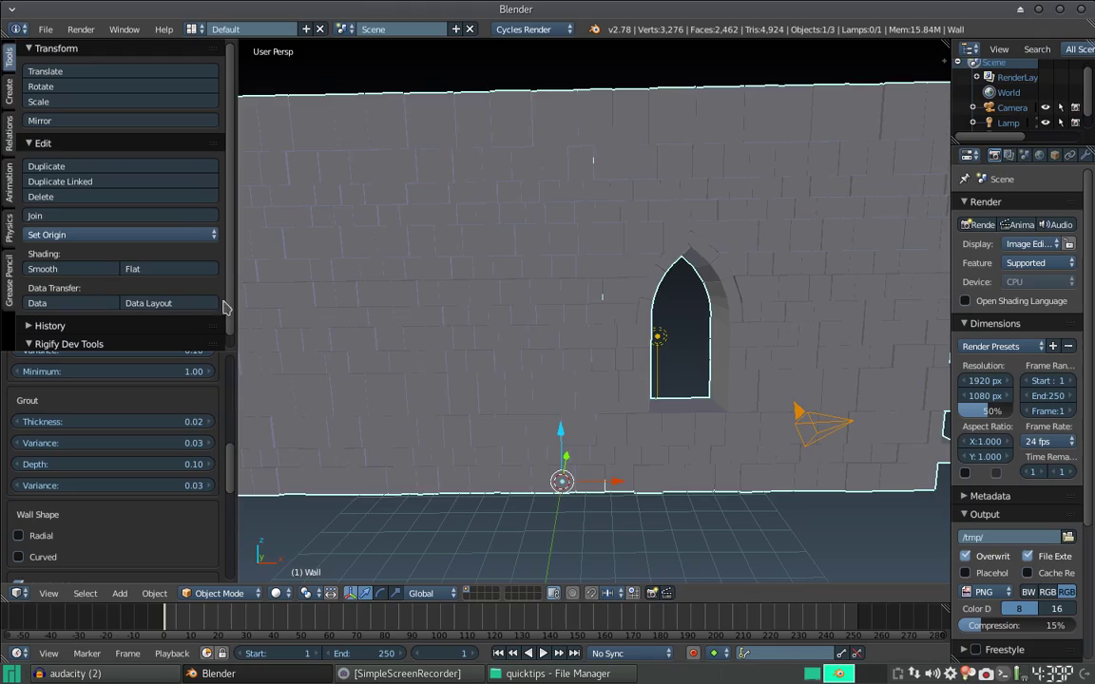
Compare grout Thickness 0 against 0.02 from different angles, keeping 0.02
mouse_move(506, 242)
middle_down()
mouse_move(540, 279)
mouse_move(385, 259)
middle_up()
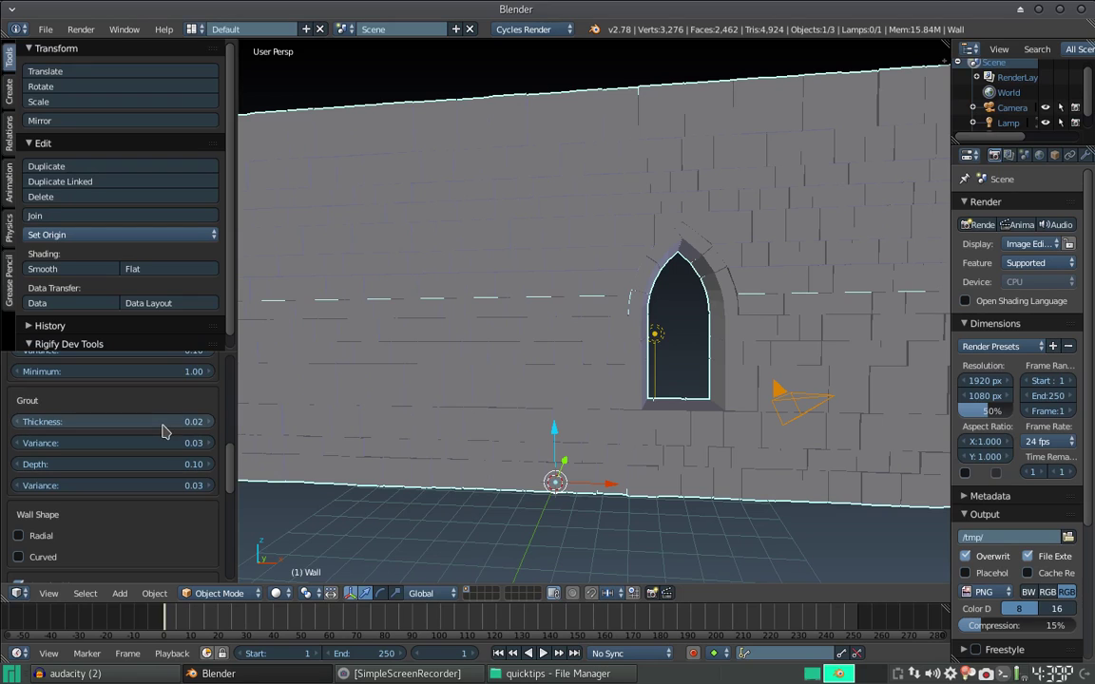
click(161, 425)
text(0)
key(Return)
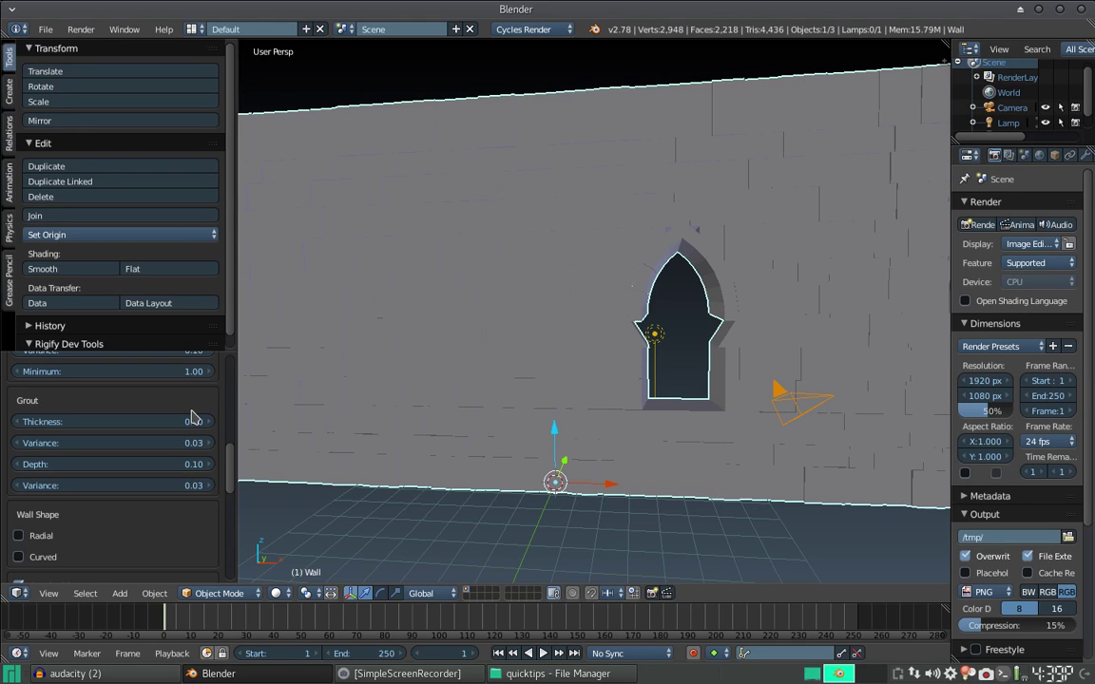
mouse_move(380, 413)
middle_down()
mouse_move(509, 408)
mouse_move(532, 374)
mouse_move(485, 390)
mouse_move(475, 371)
mouse_move(513, 379)
middle_up()
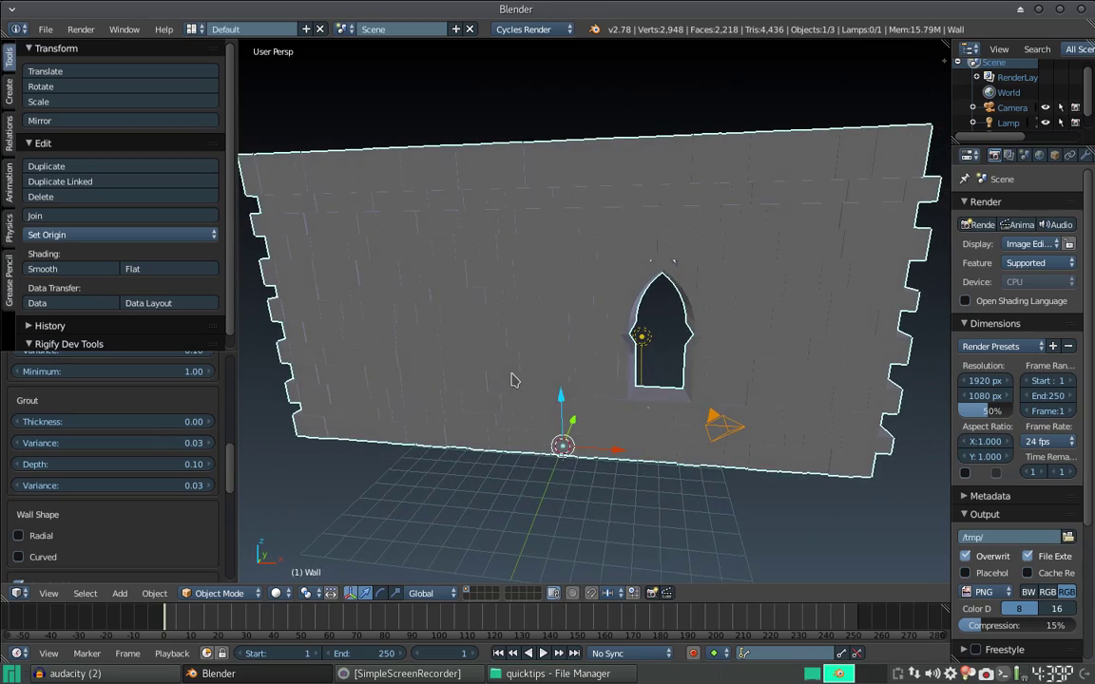
click(114, 427)
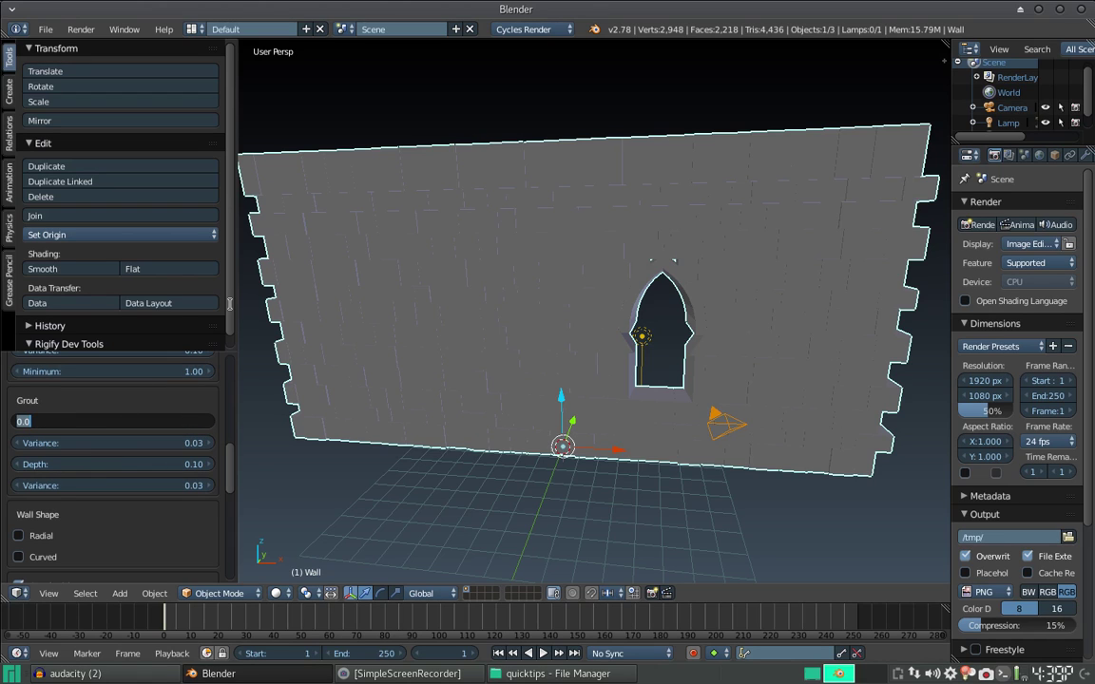
text(2)
key(Return)
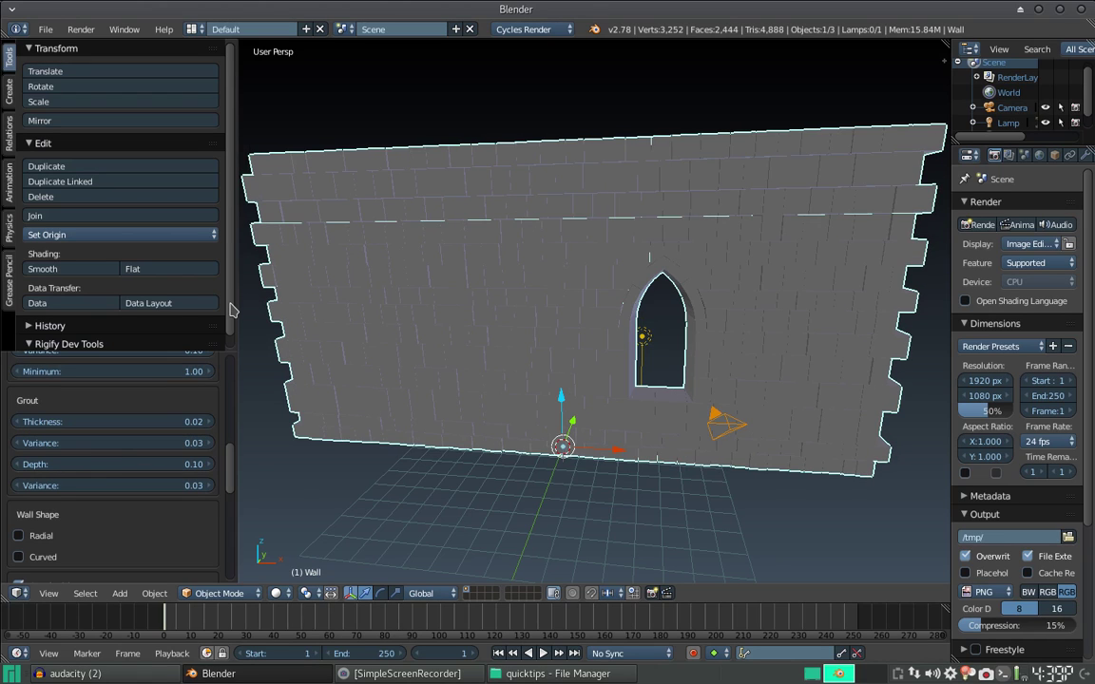
Switch to front view and set grout Depth to 1.00
key(KP_1)
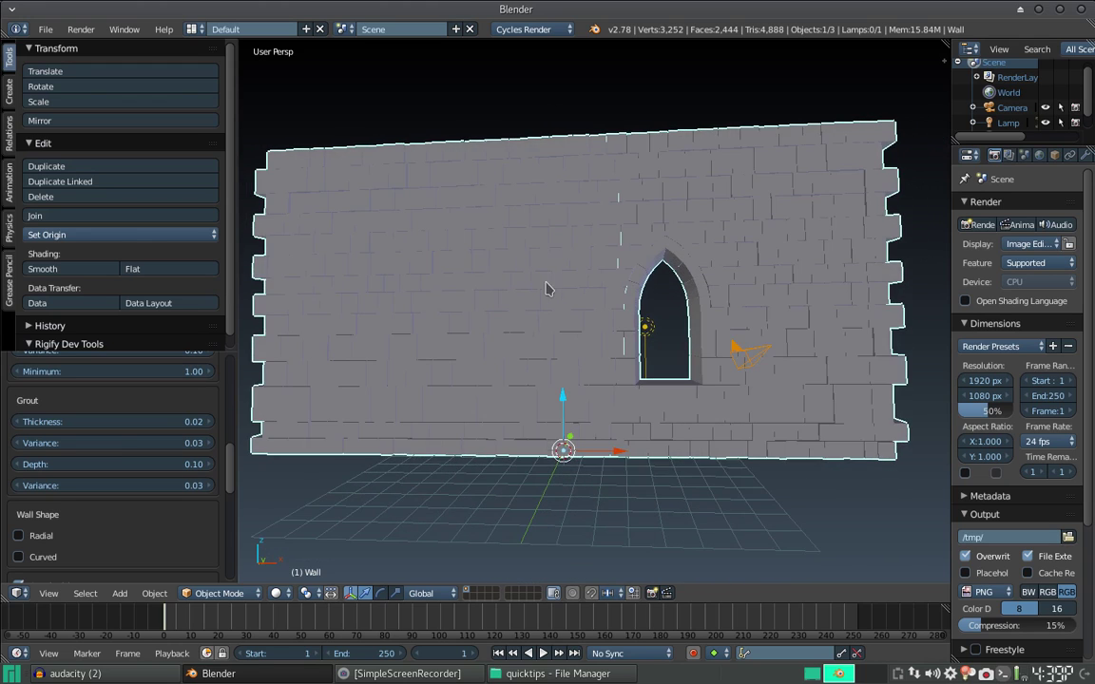
scroll(451, 245, up, 5)
shift+middle_drag(471, 345, 642, 374)
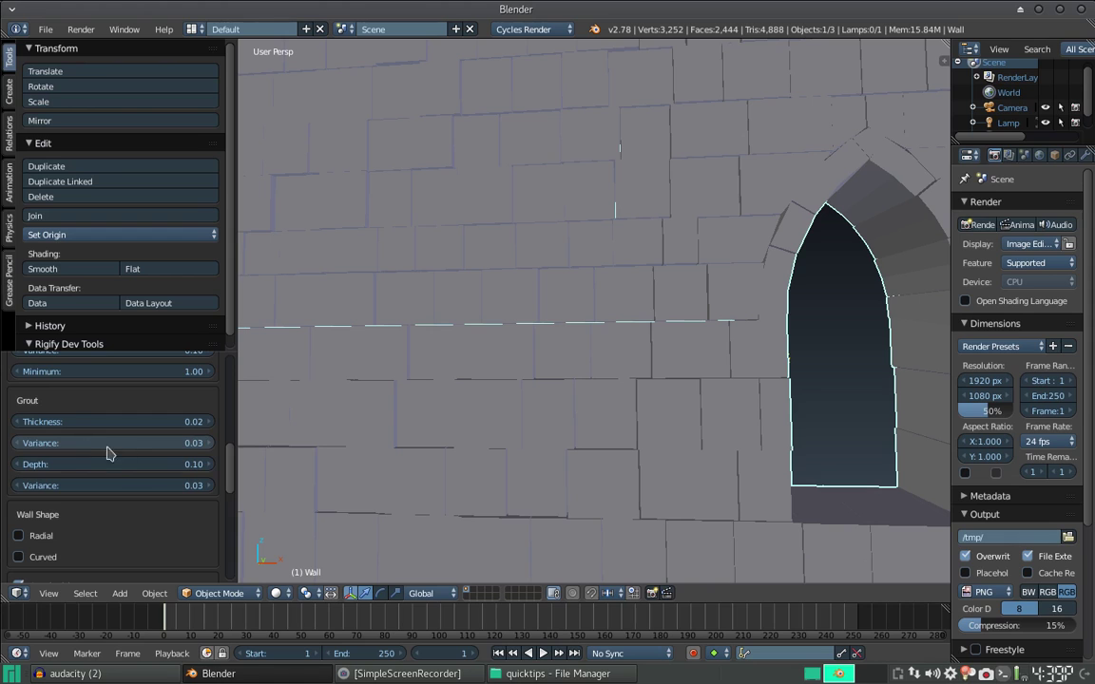
scroll(112, 463, down, 1)
scroll(152, 447, down, 2)
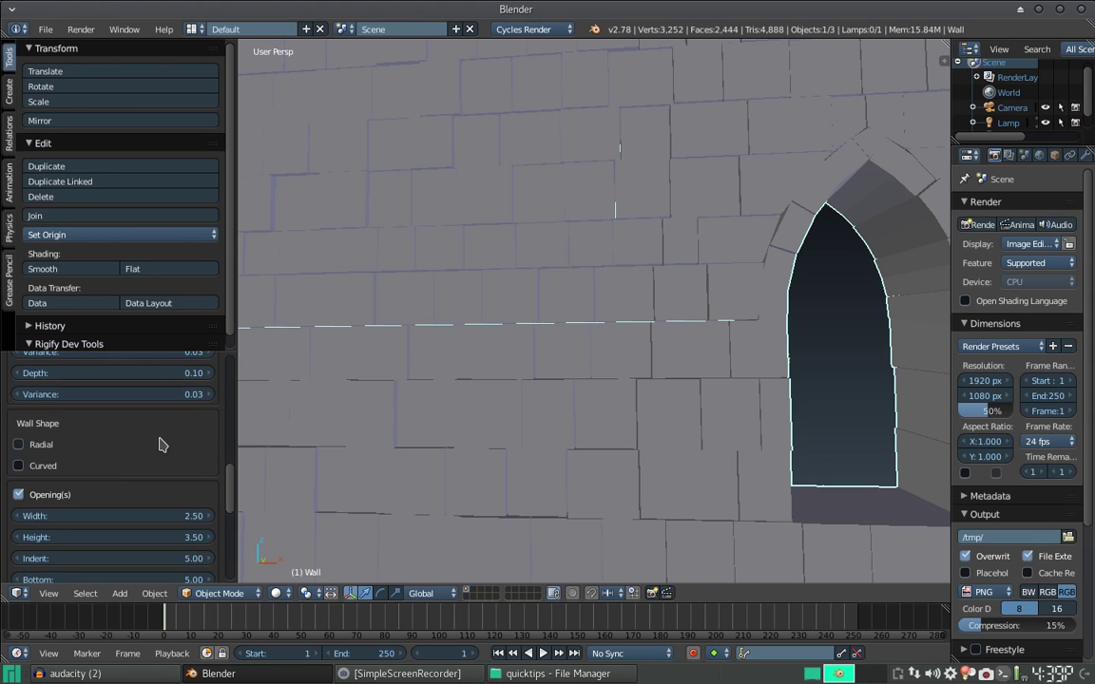
scroll(152, 418, up, 2)
mouse_move(69, 433)
mouse_down()
mouse_move(248, 434)
mouse_move(98, 427)
mouse_up()
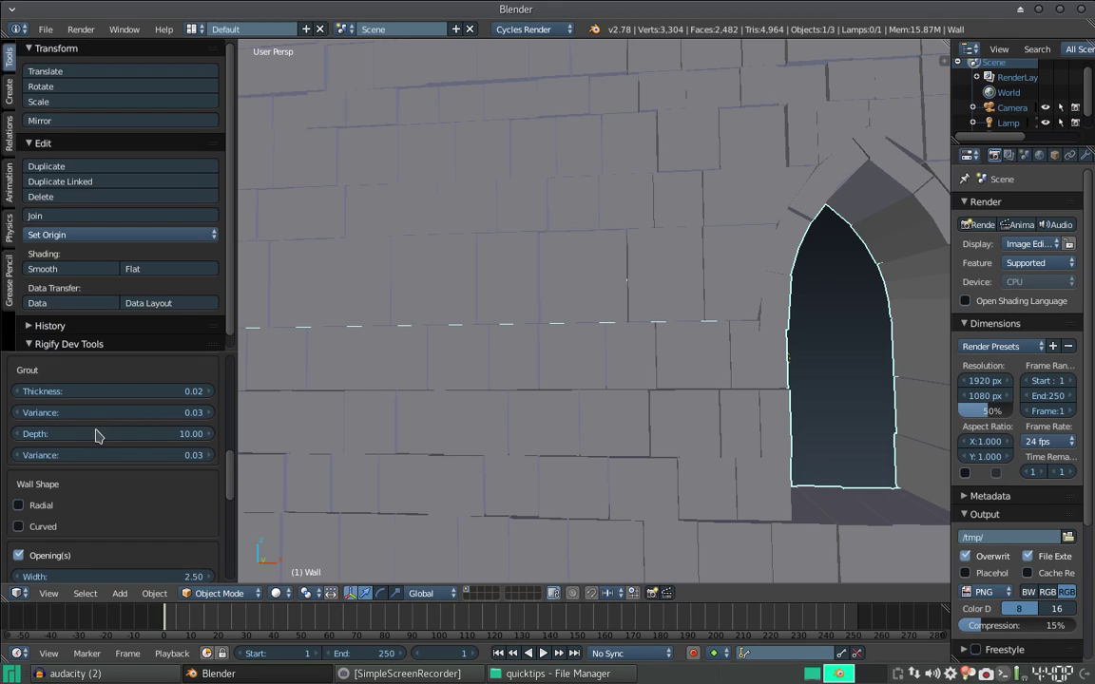
click(95, 434)
text(1)
key(Return)
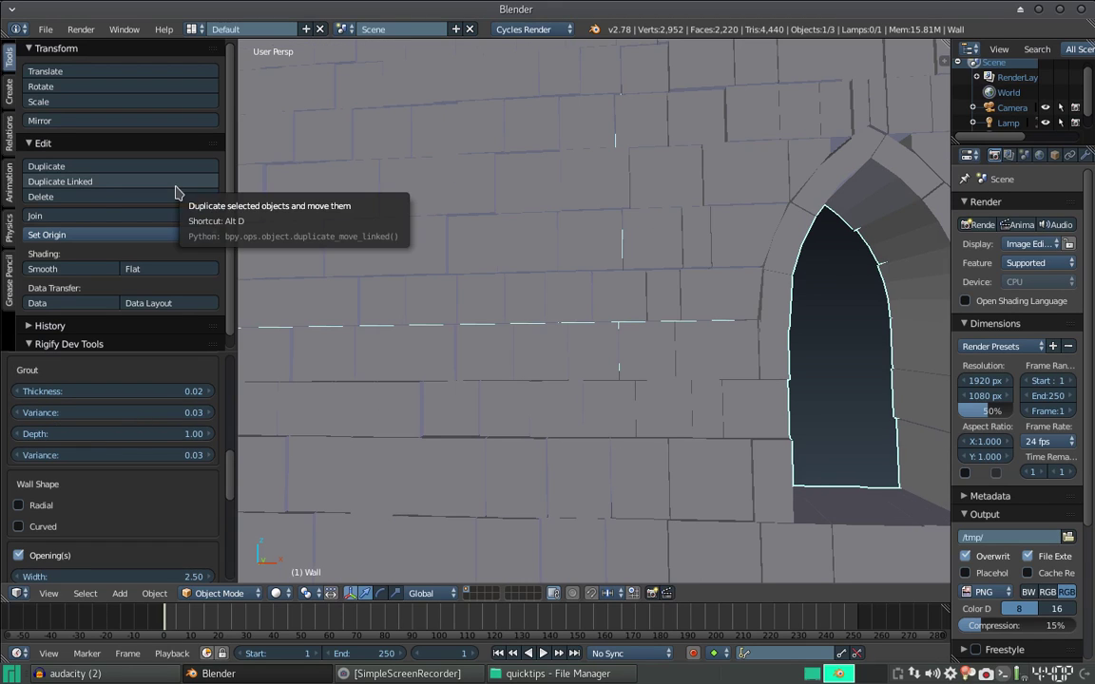
scroll(102, 436, down, 4)
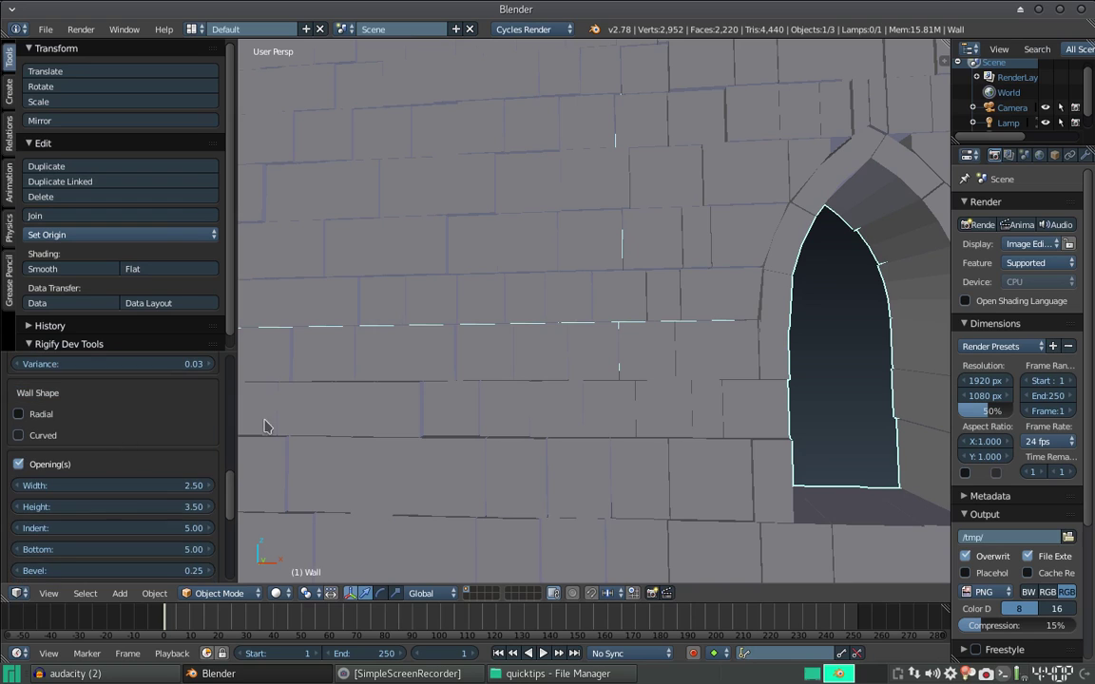
scroll(445, 355, down, 1)
scroll(518, 330, down, 2)
scroll(454, 338, down, 3)
scroll(537, 314, down, 2)
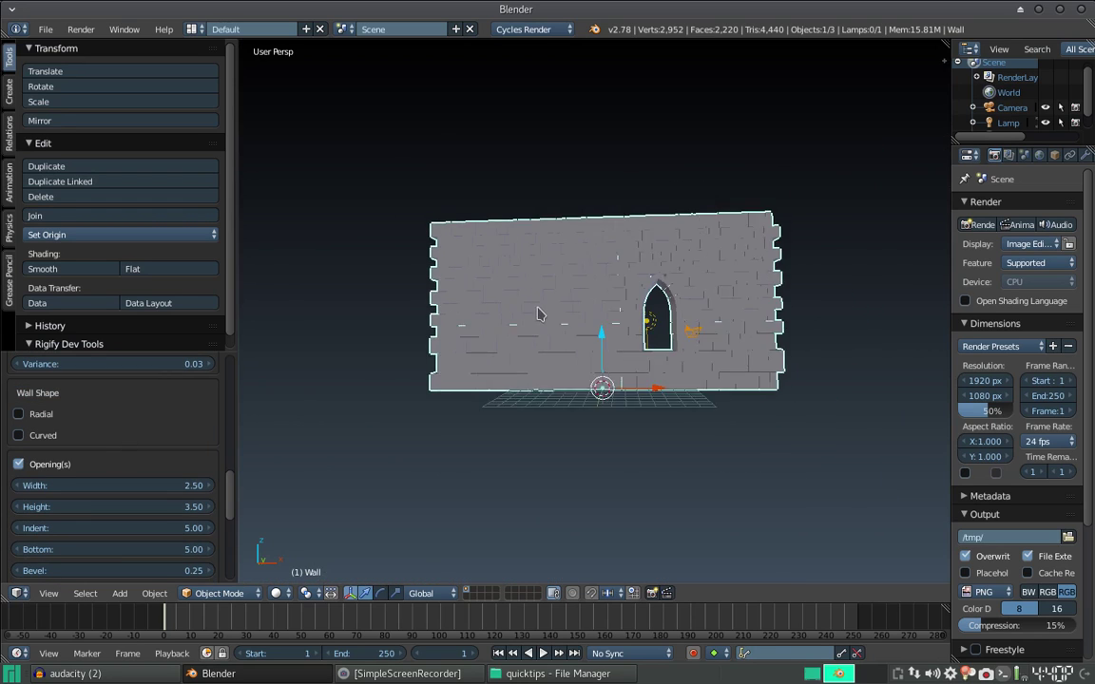
scroll(446, 312, up, 1)
scroll(454, 303, up, 2)
scroll(537, 348, down, 1)
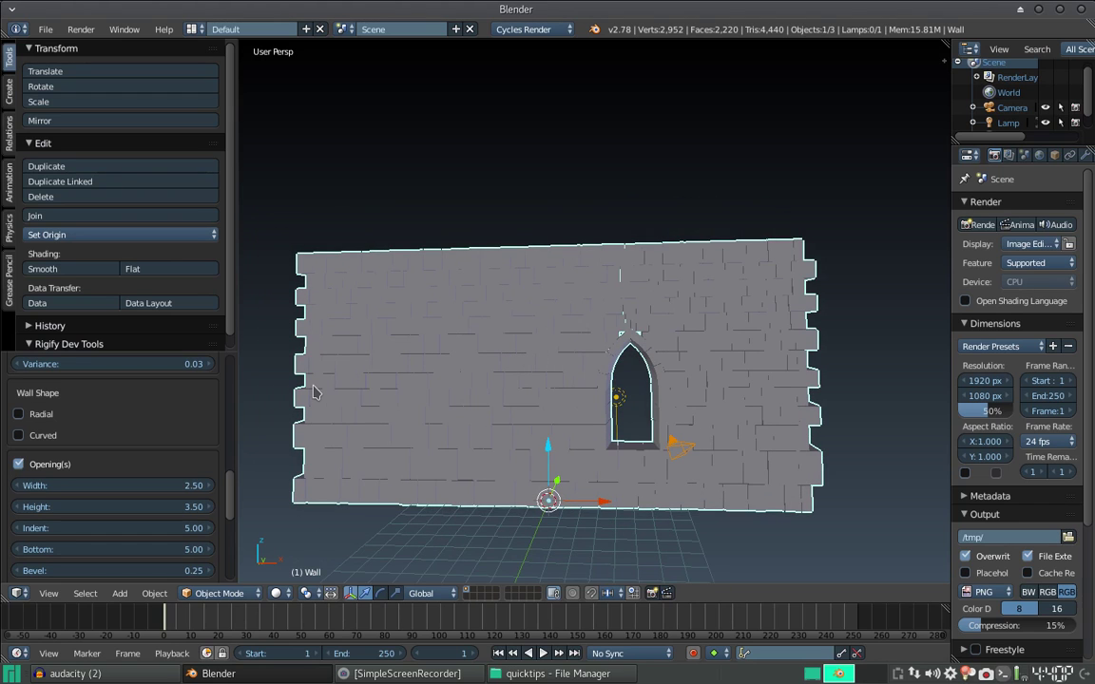
click(20, 416)
mouse_move(480, 437)
middle_down()
mouse_move(516, 389)
mouse_move(508, 475)
mouse_move(506, 459)
middle_up()
click(32, 419)
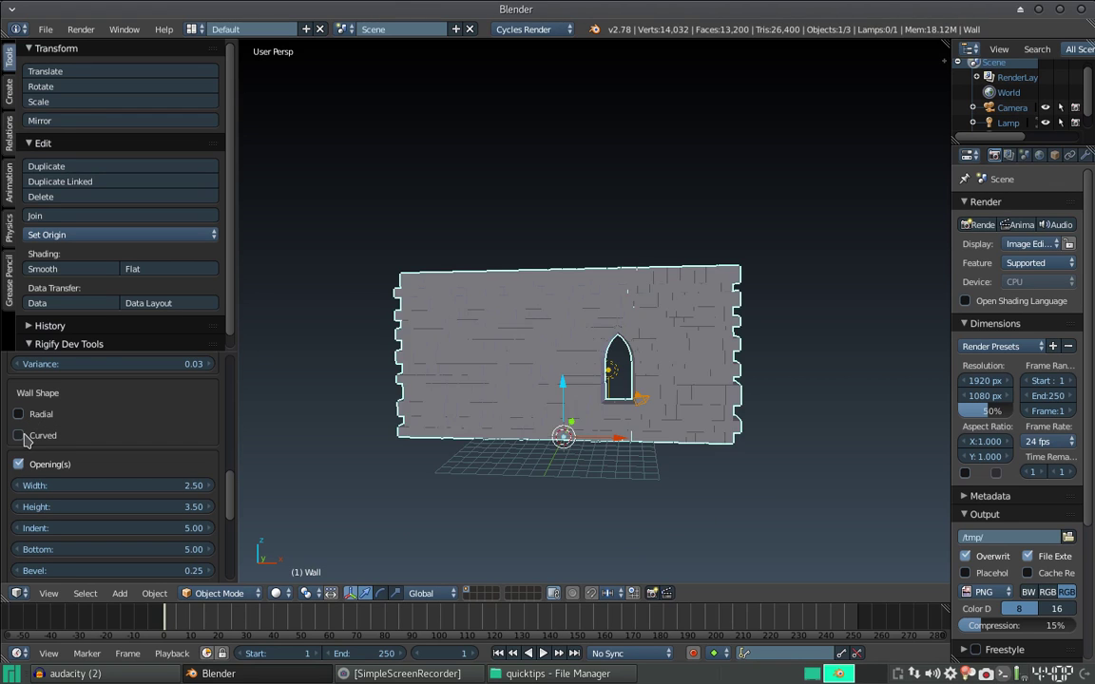
click(19, 435)
mouse_move(534, 344)
middle_down()
mouse_move(457, 298)
mouse_move(364, 328)
mouse_move(472, 357)
mouse_move(521, 342)
middle_up()
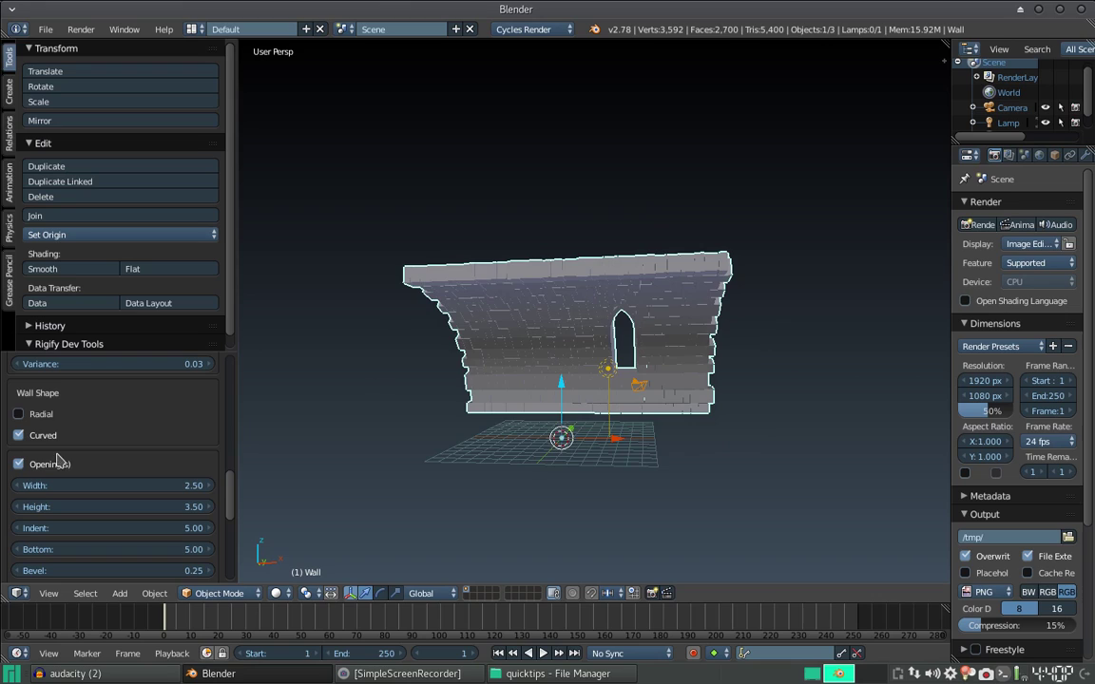
click(19, 414)
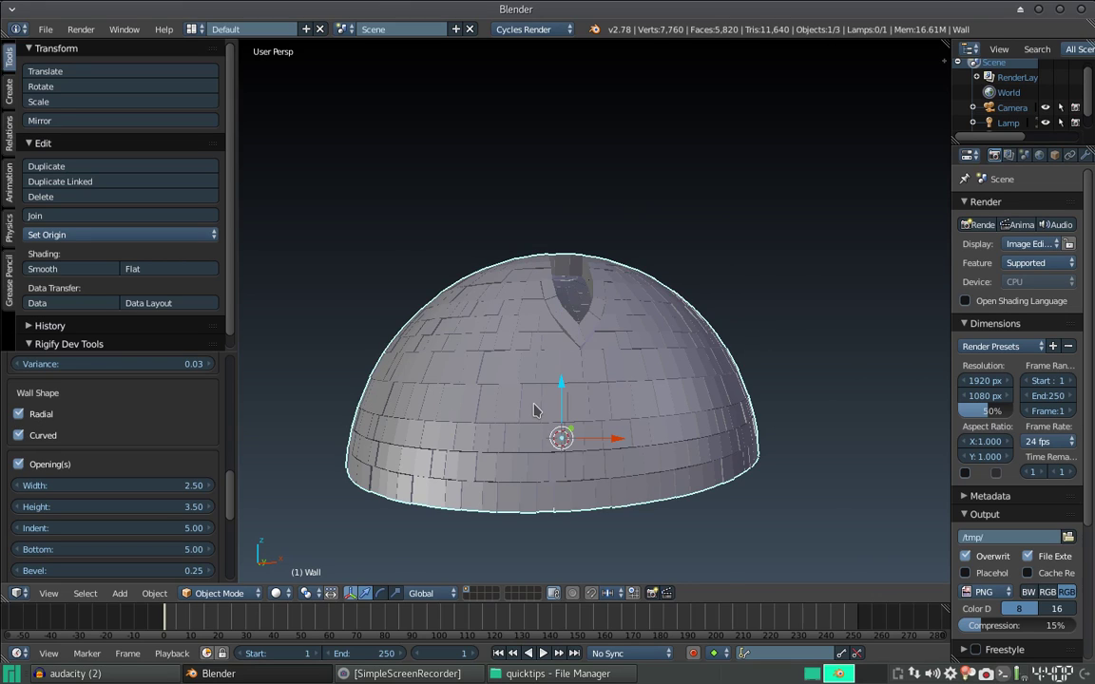
click(19, 415)
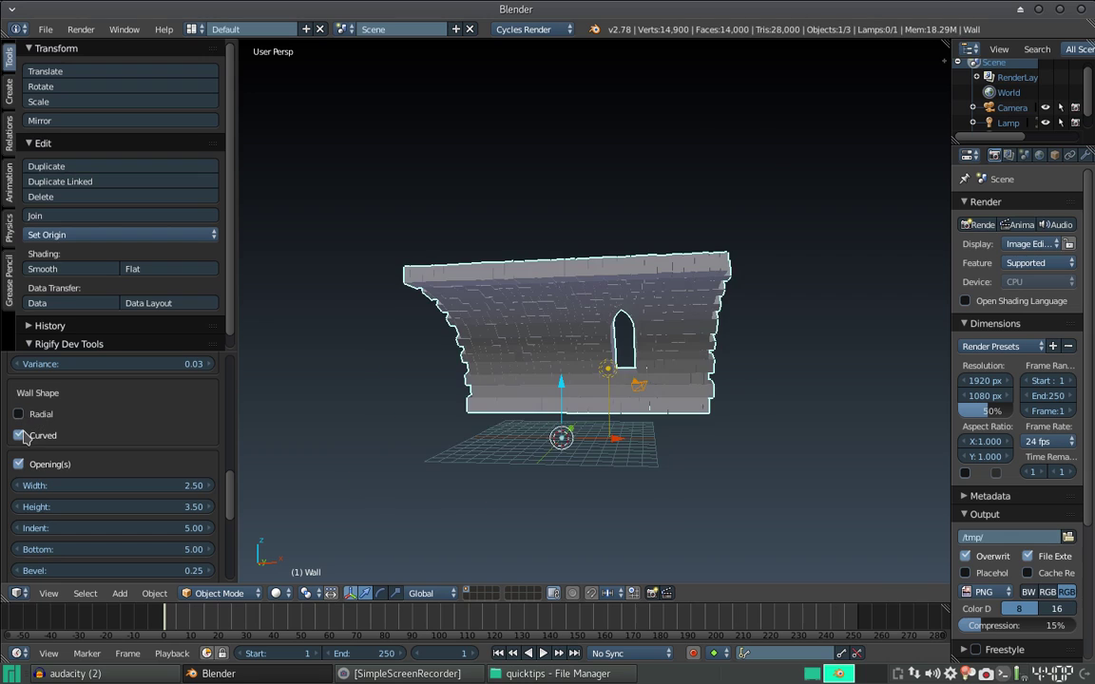
click(19, 435)
scroll(85, 404, down, 2)
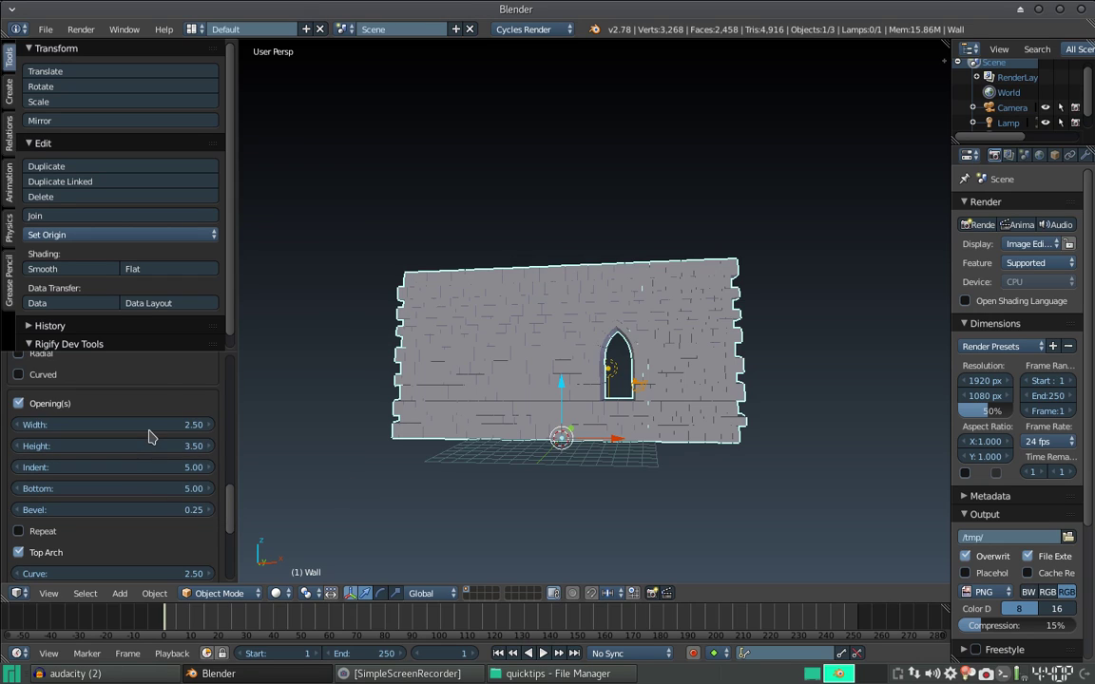
Reseed the bricks by toggling Opening(s), then widen the window opening from 2.50 to 5.35
scroll(119, 399, down, 1)
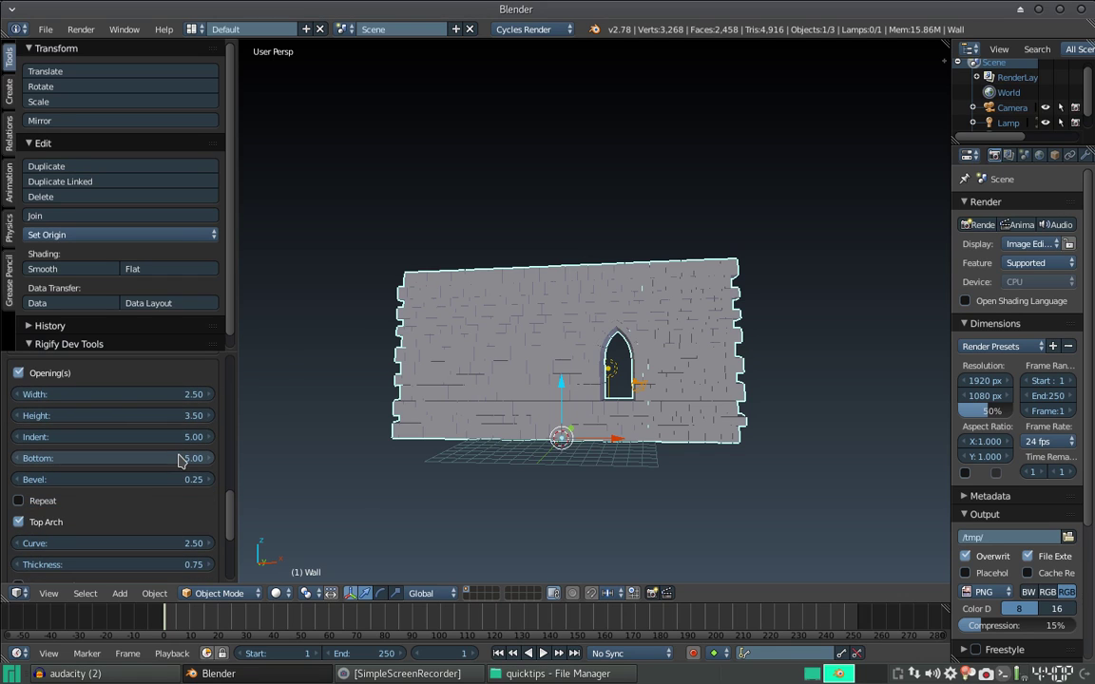
click(71, 374)
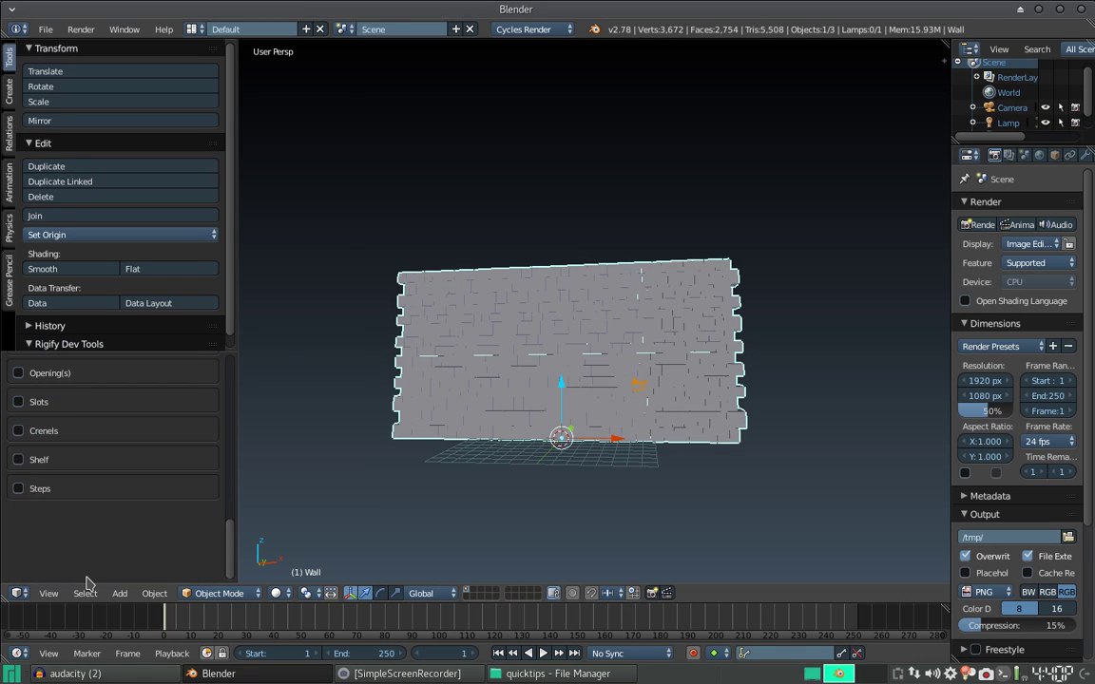
click(39, 378)
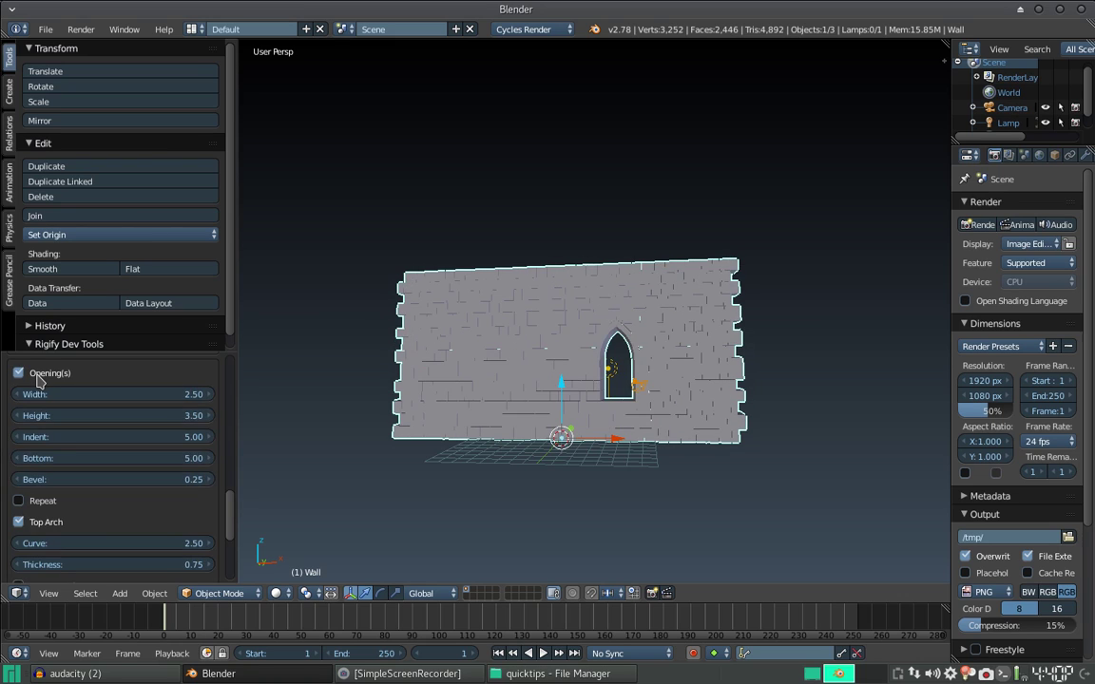
click(39, 378)
click(39, 379)
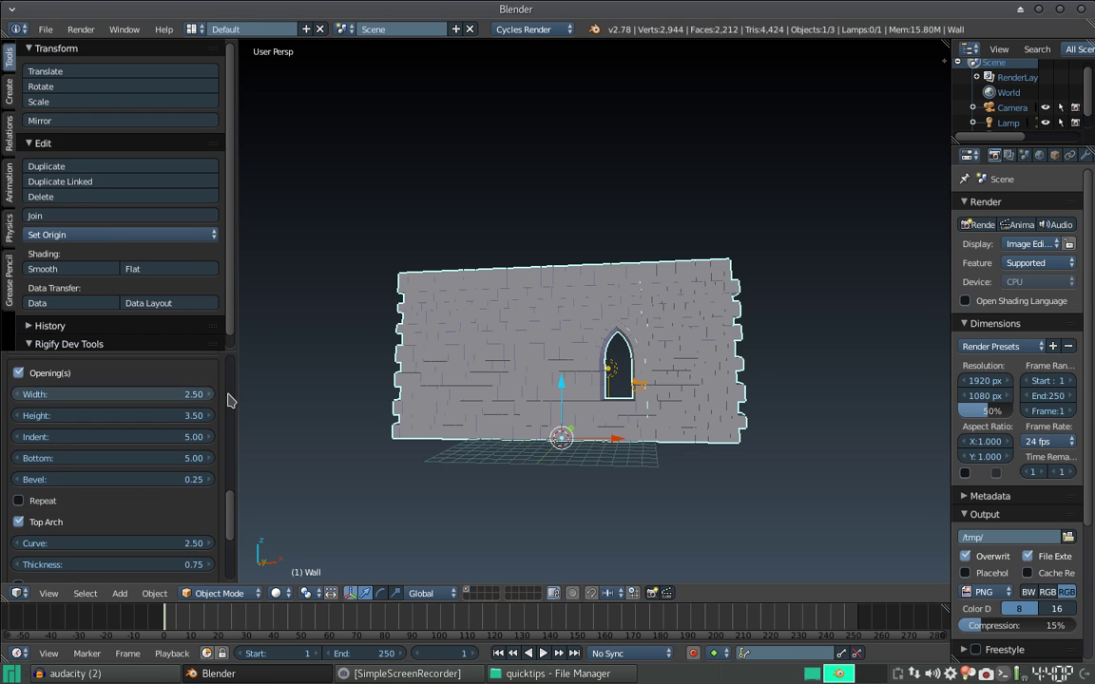
drag(114, 394, 232, 394)
drag(138, 395, 147, 400)
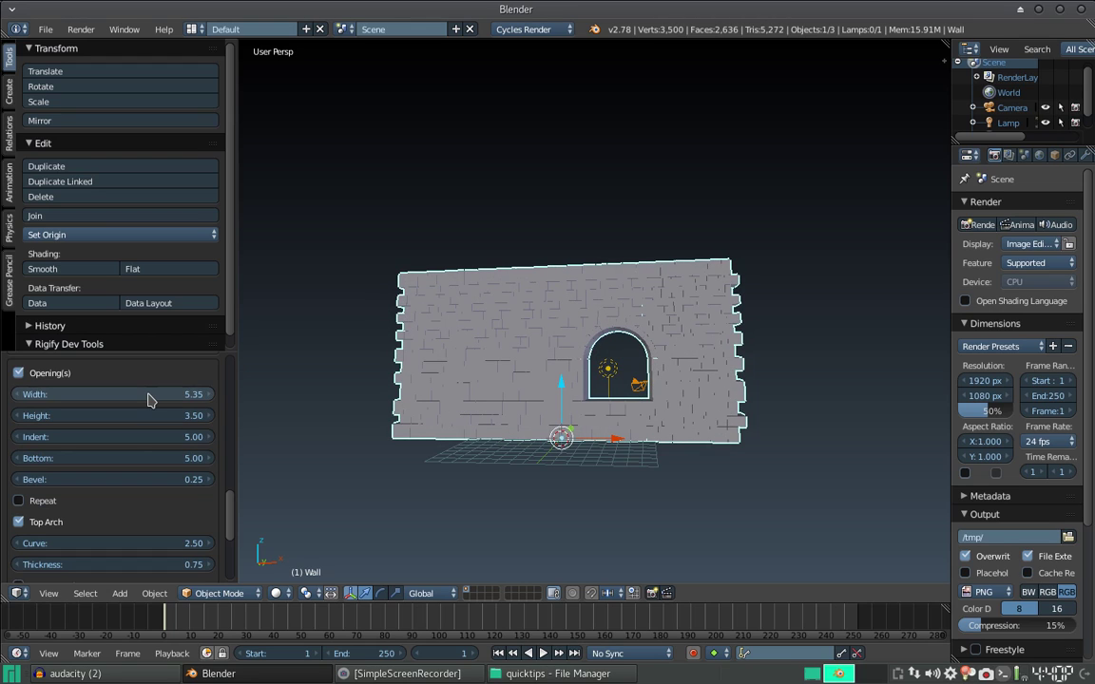
Delete the wall and generate a fresh Wall Factory wall from Shift+A
key(ctrl+z)
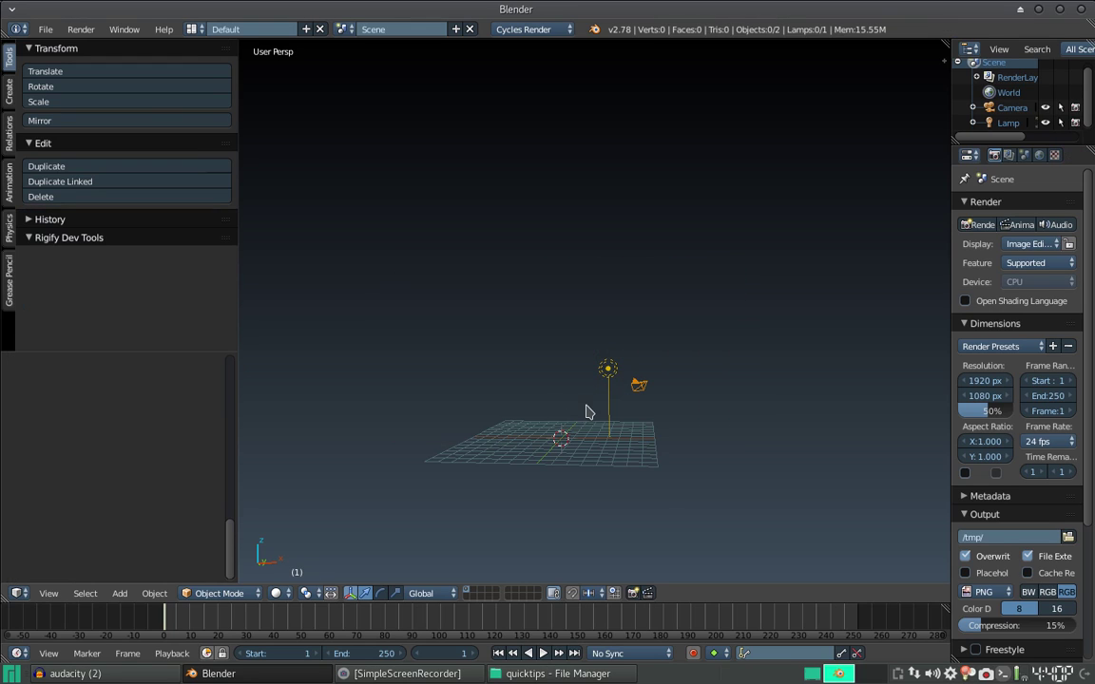
key(shift+a)
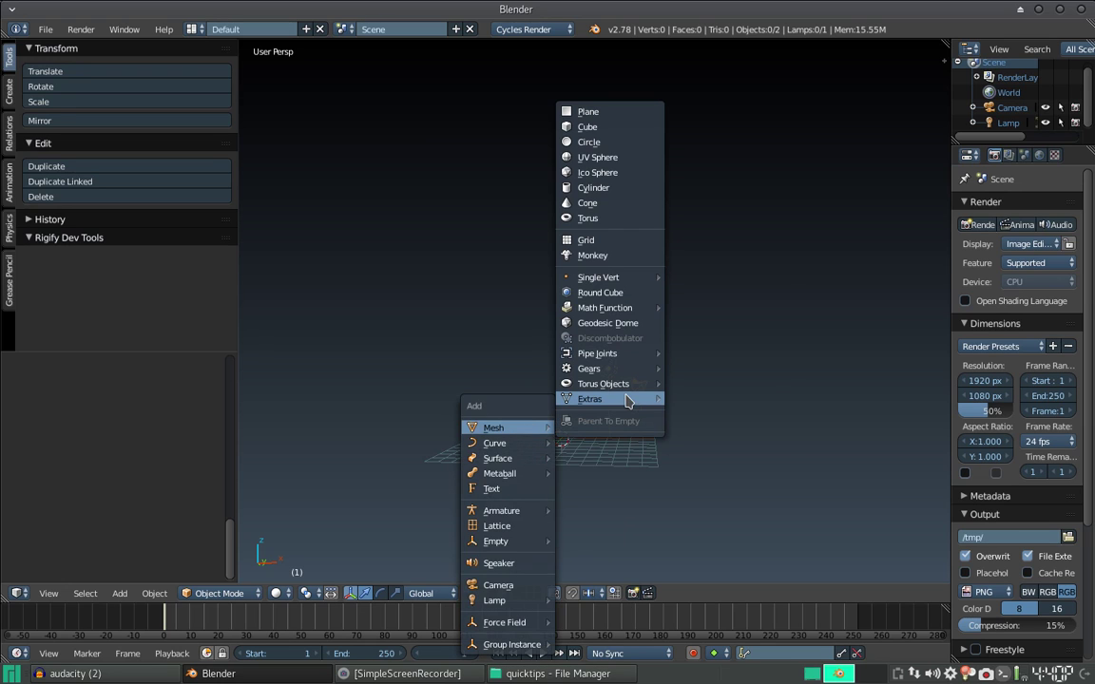
mouse_move(590, 399)
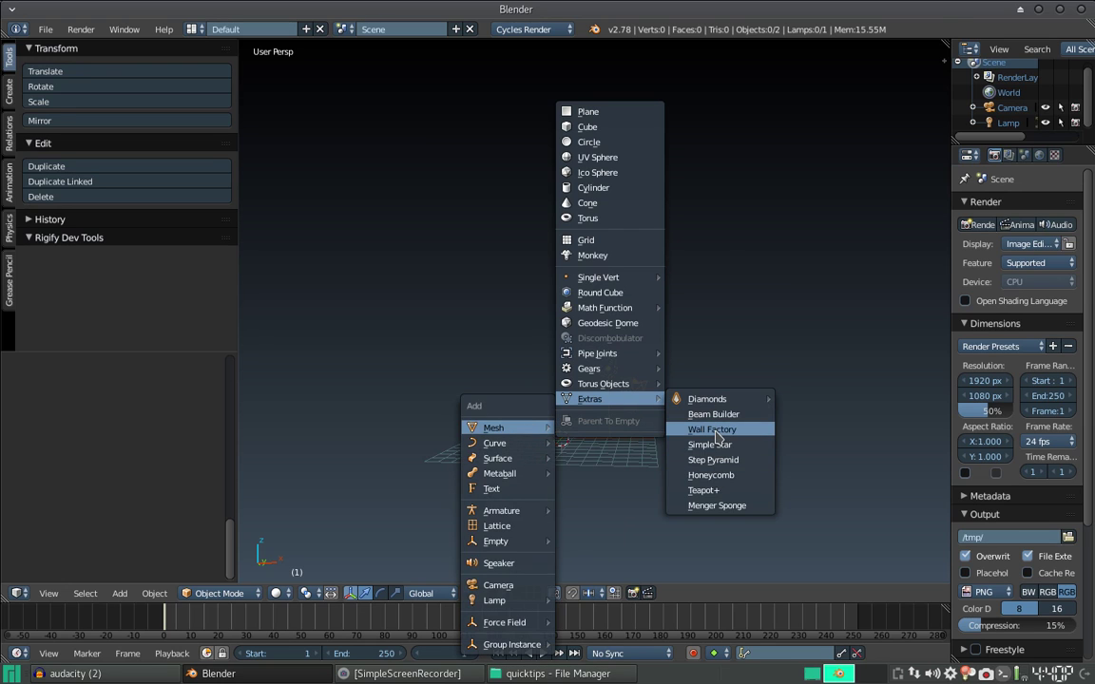
click(712, 429)
Raise the window opening height from 3.50 to 4.67
scroll(117, 456, up, 2)
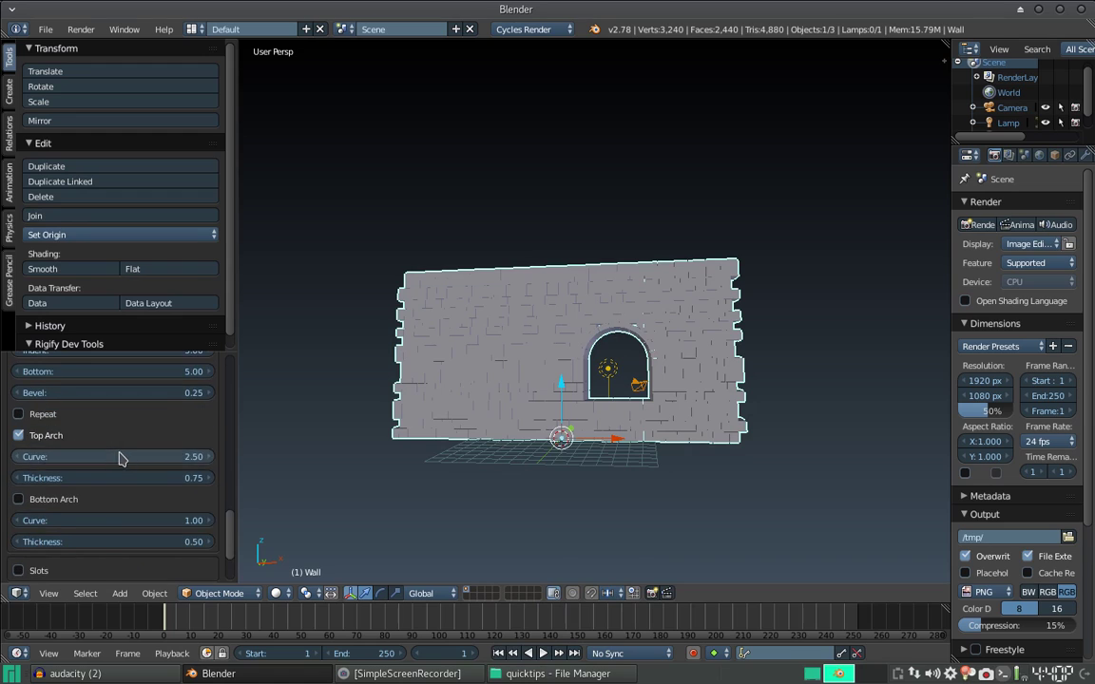
scroll(101, 447, up, 1)
scroll(102, 445, up, 2)
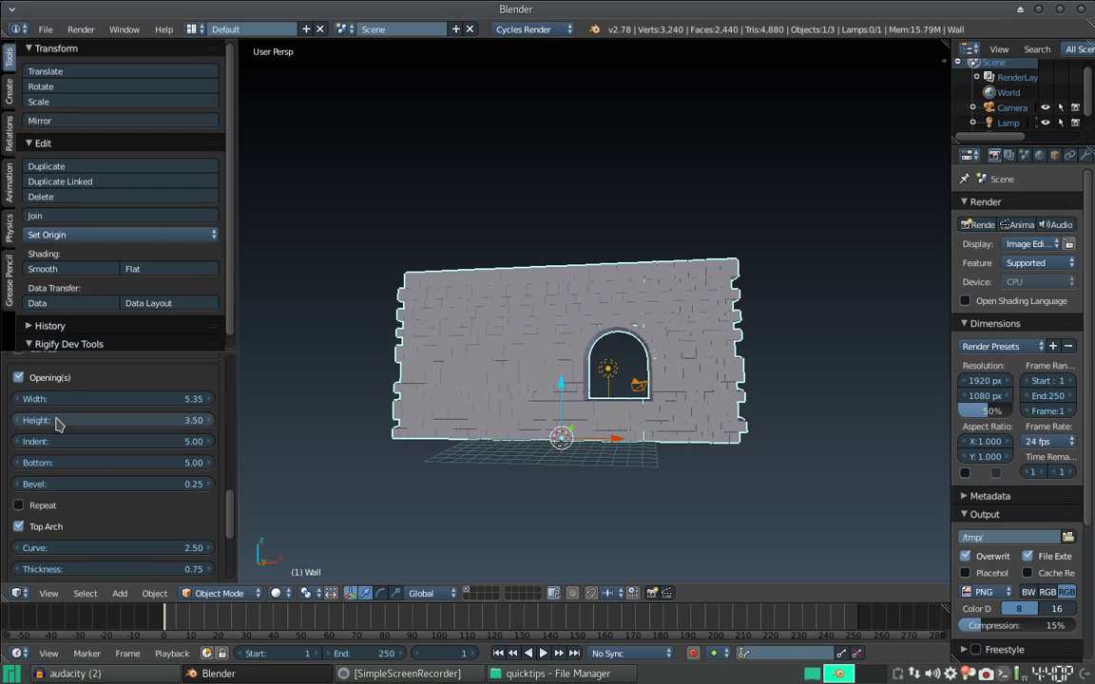
drag(54, 420, 164, 420)
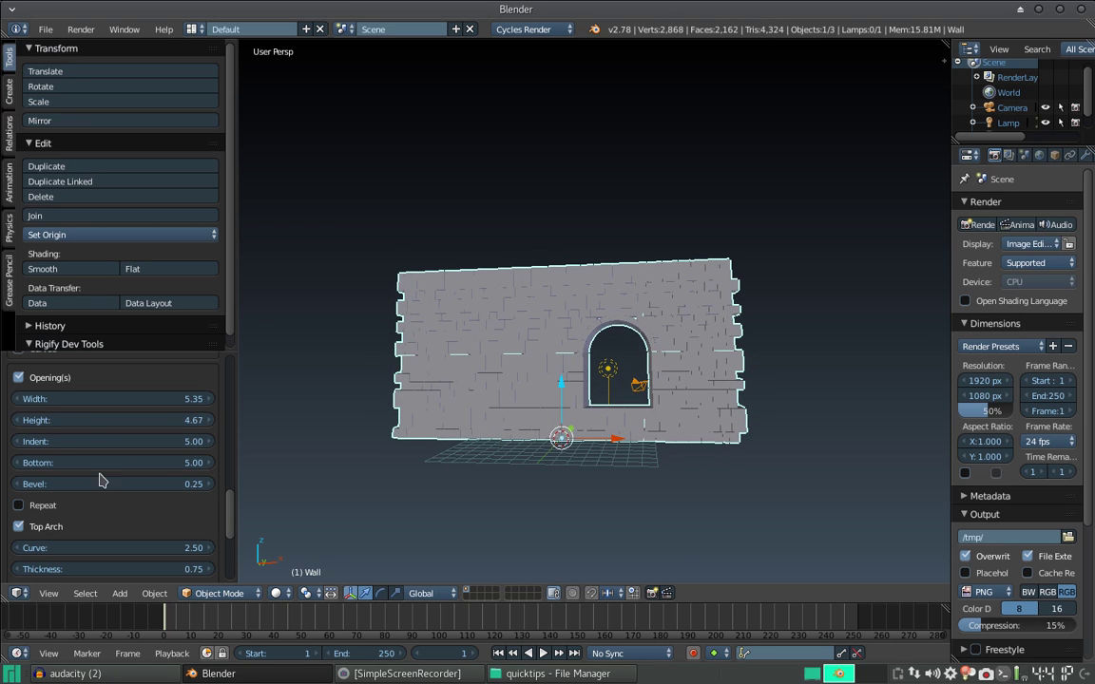
Give the window a bevelled stone surround, settling on Bevel 1.33 after inspecting the arch
click(41, 378)
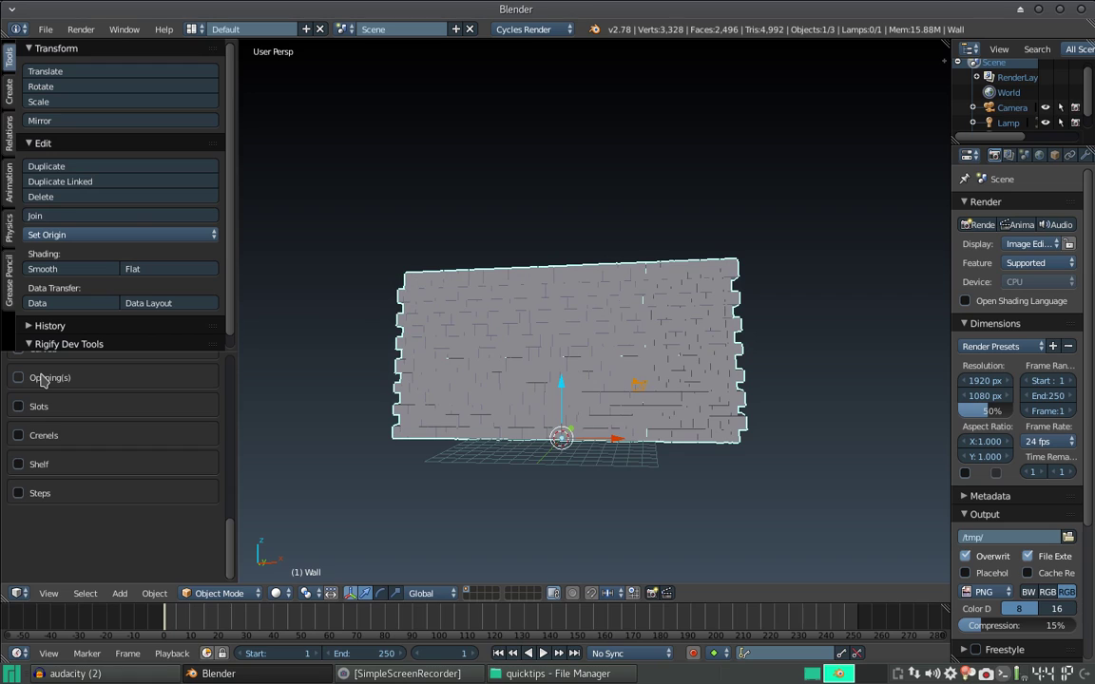
click(42, 378)
scroll(120, 510, down, 1)
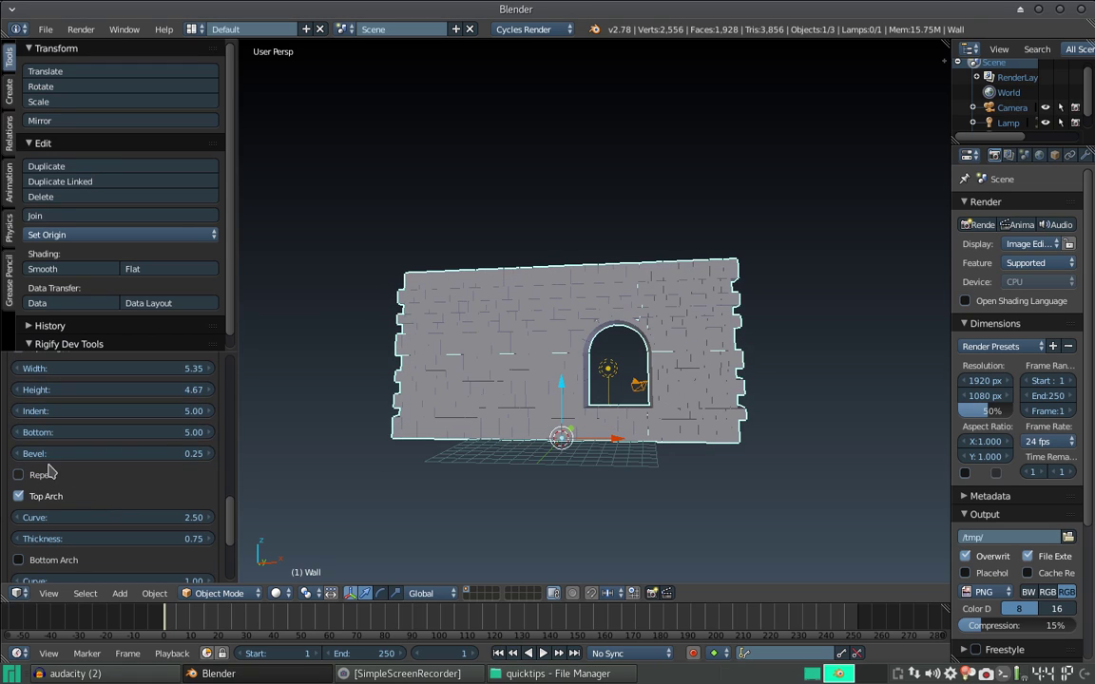
drag(104, 453, 187, 453)
scroll(502, 342, up, 6)
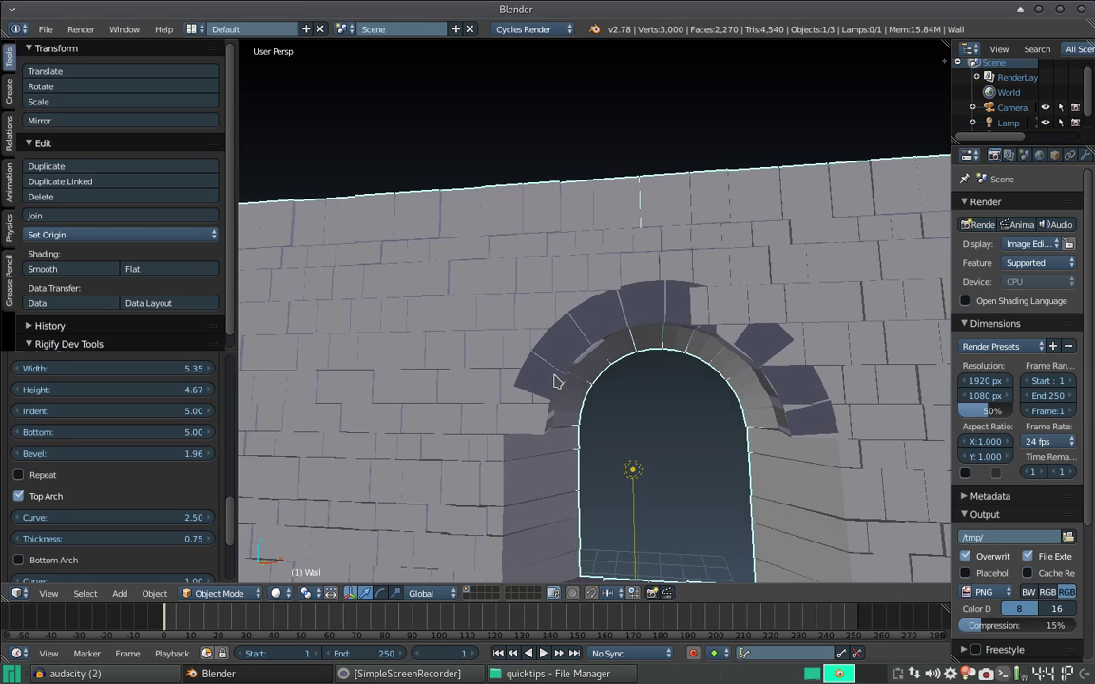
middle_drag(614, 347, 247, 409)
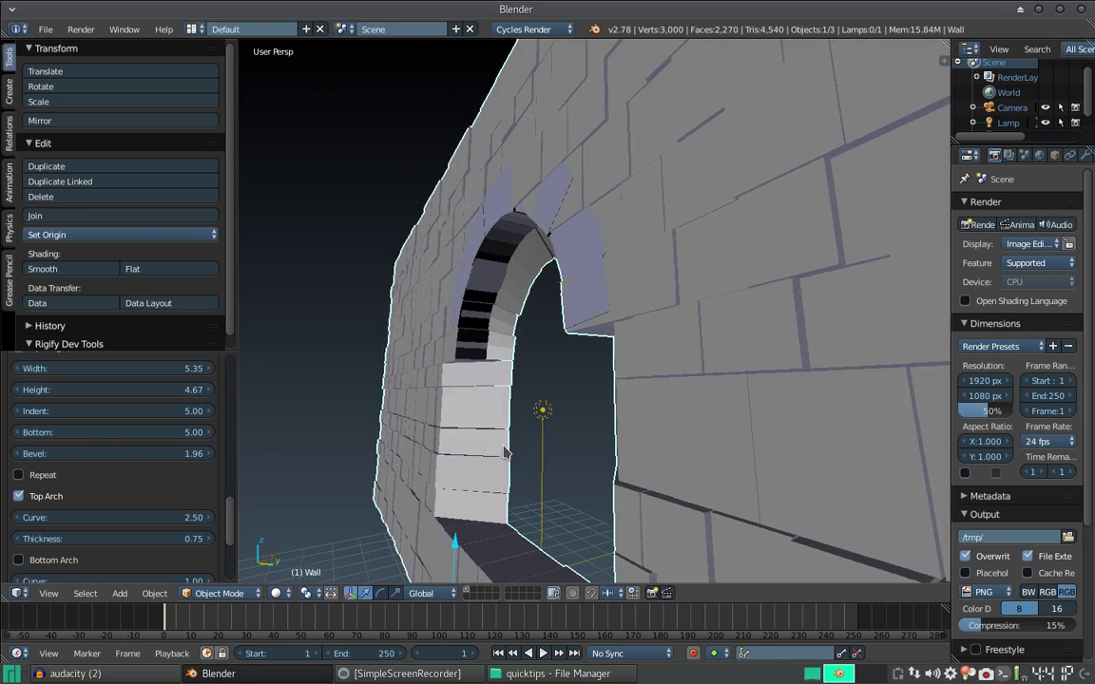
middle_drag(183, 473, 228, 478)
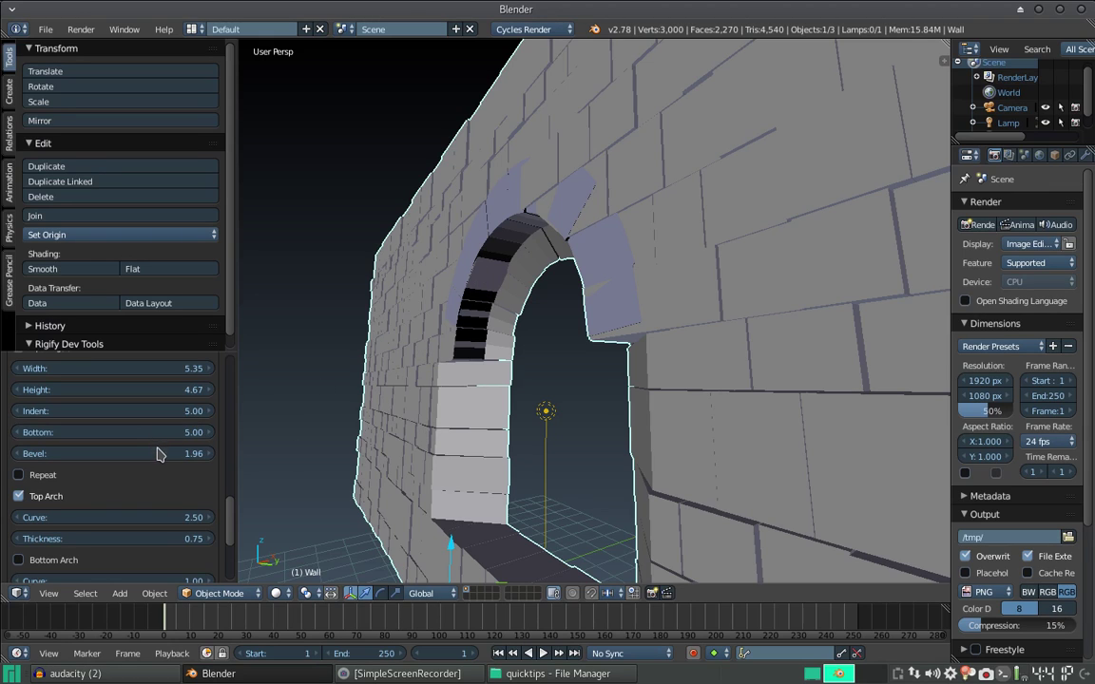
drag(159, 456, 102, 456)
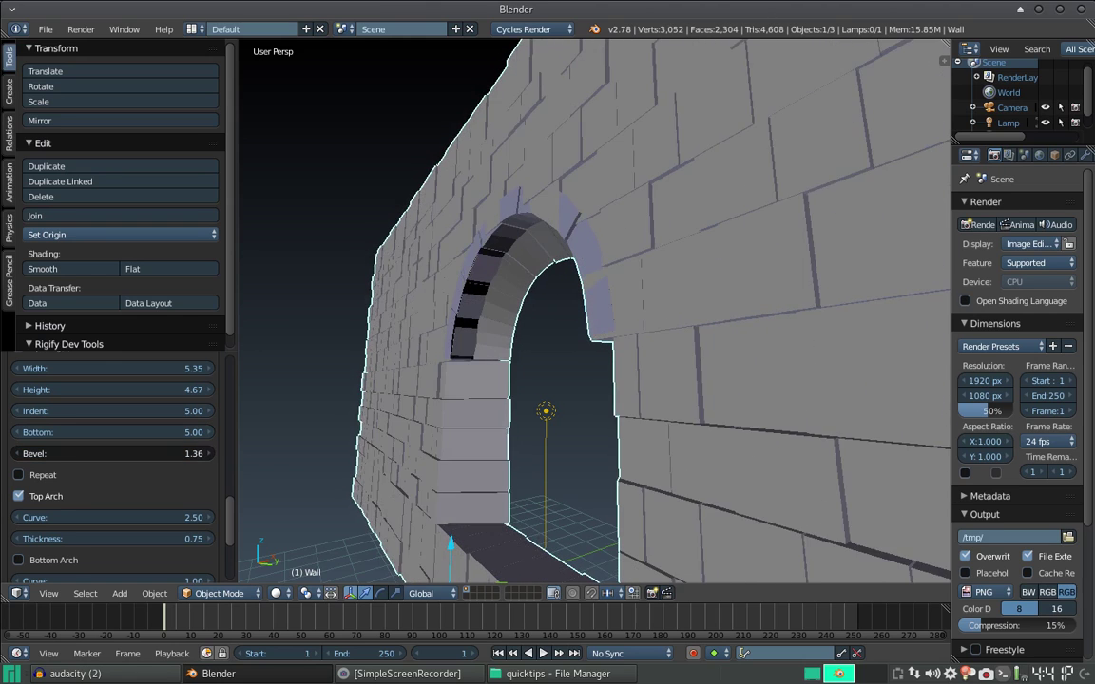
Switch off Top Arch so the window becomes a plain rectangular opening
scroll(199, 427, down, 1)
scroll(105, 452, up, 2)
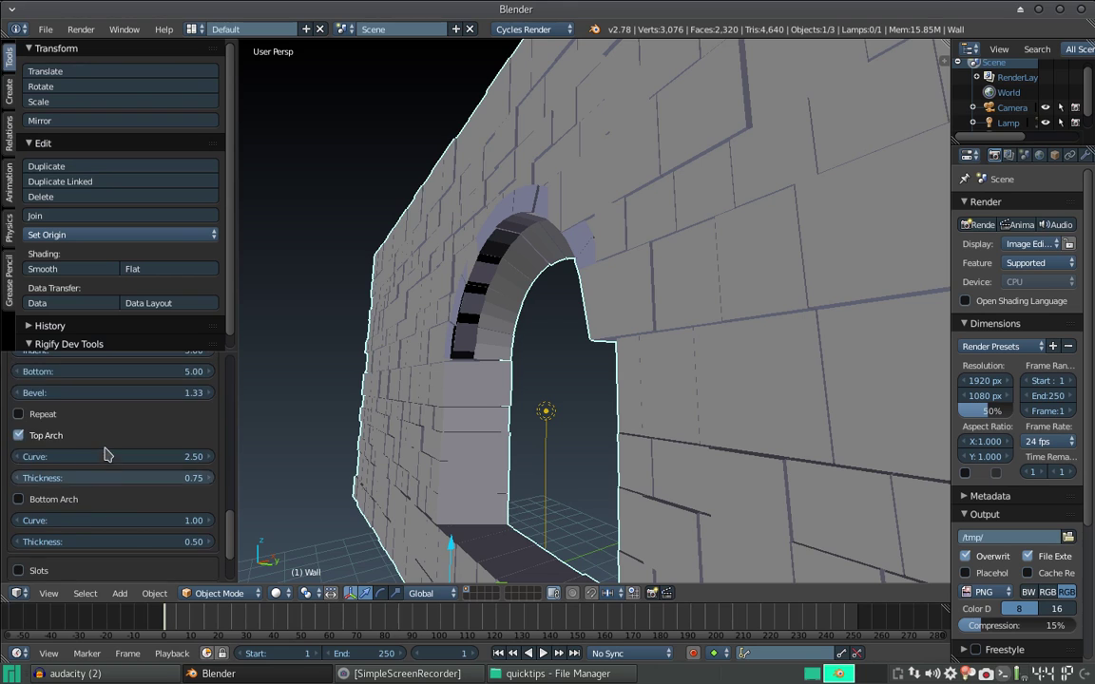
scroll(105, 451, down, 2)
middle_drag(257, 413, 533, 435)
scroll(533, 434, down, 1)
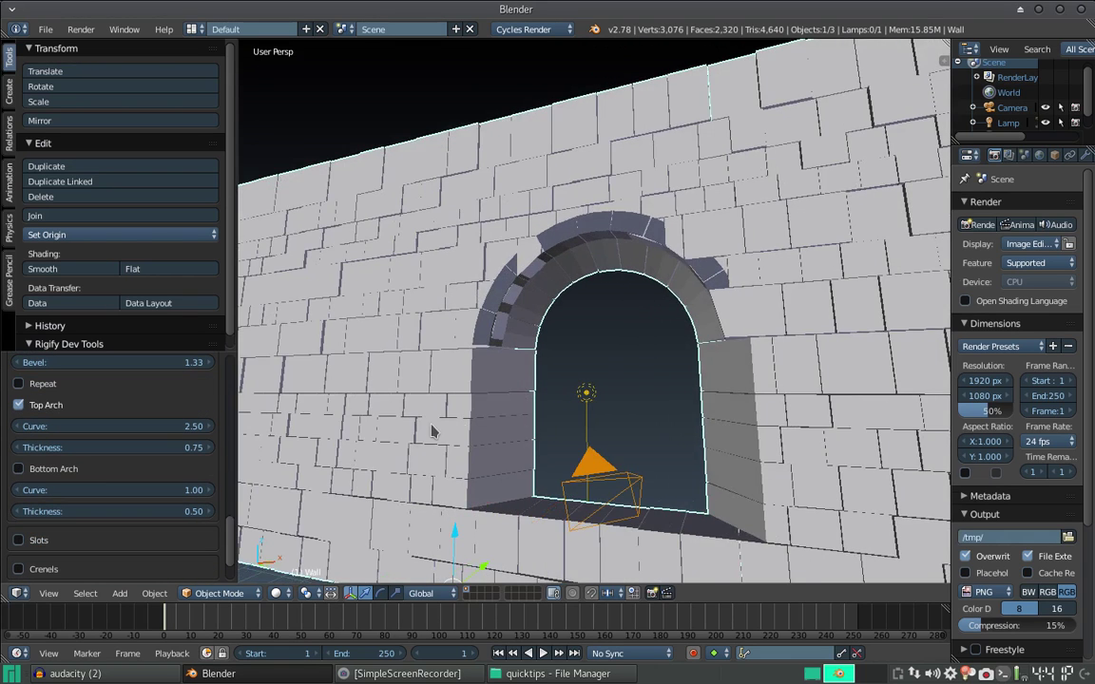
scroll(429, 430, down, 4)
scroll(109, 433, down, 1)
scroll(72, 375, up, 1)
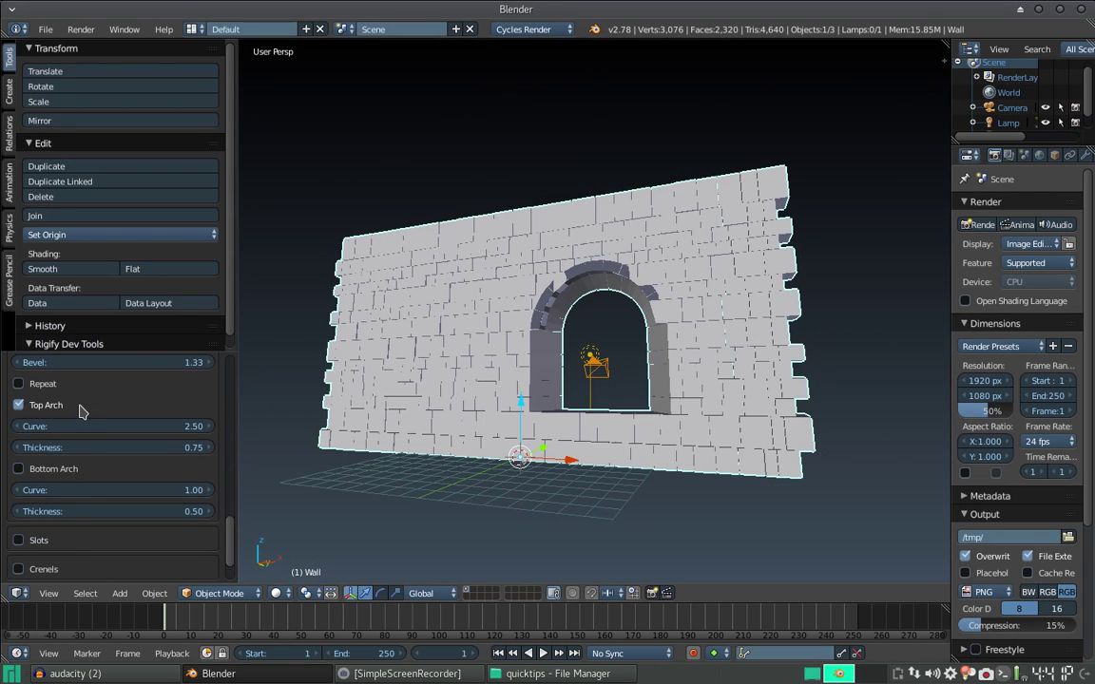
click(36, 406)
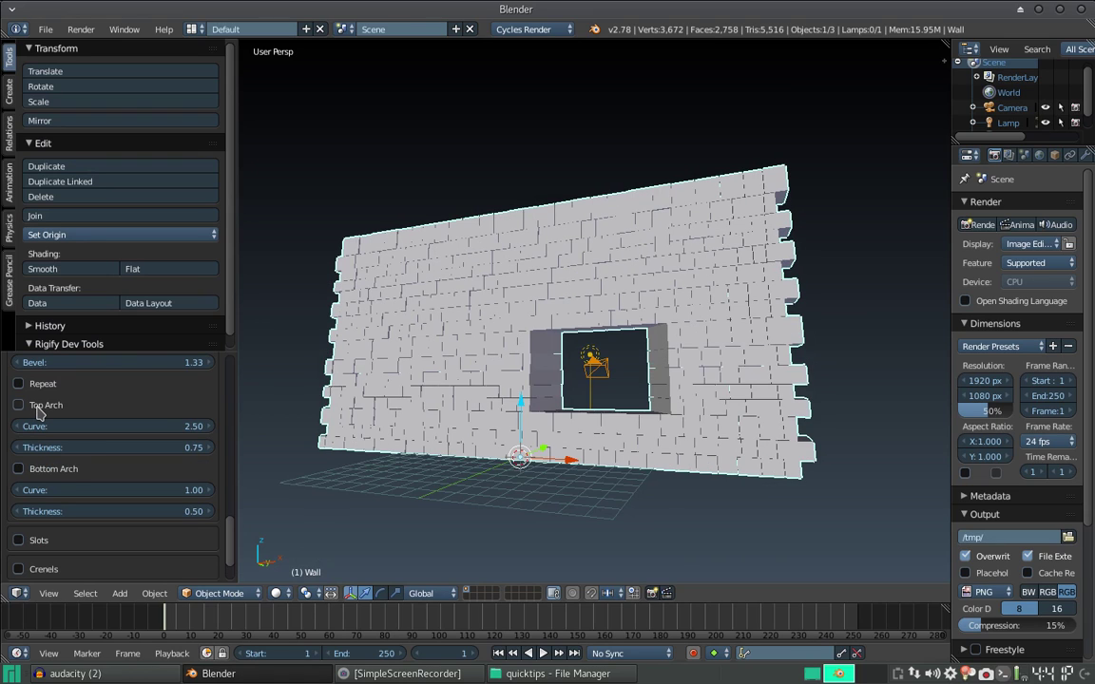
Turn Top Arch back on after briefly trying Bottom Arch
click(38, 412)
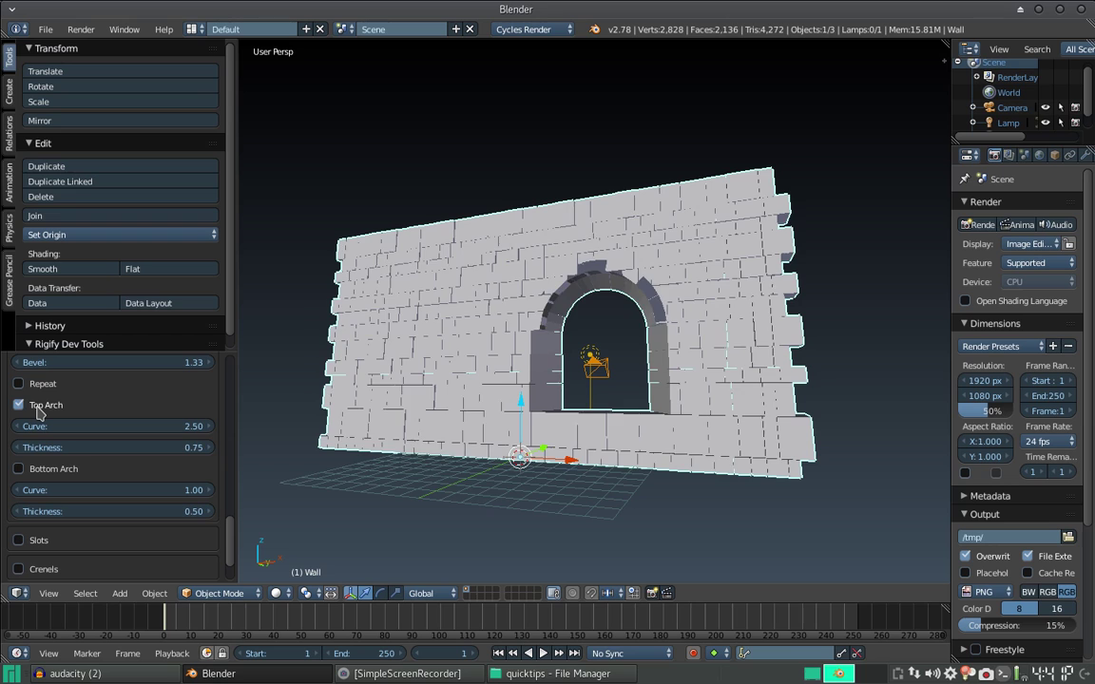
click(38, 411)
click(43, 469)
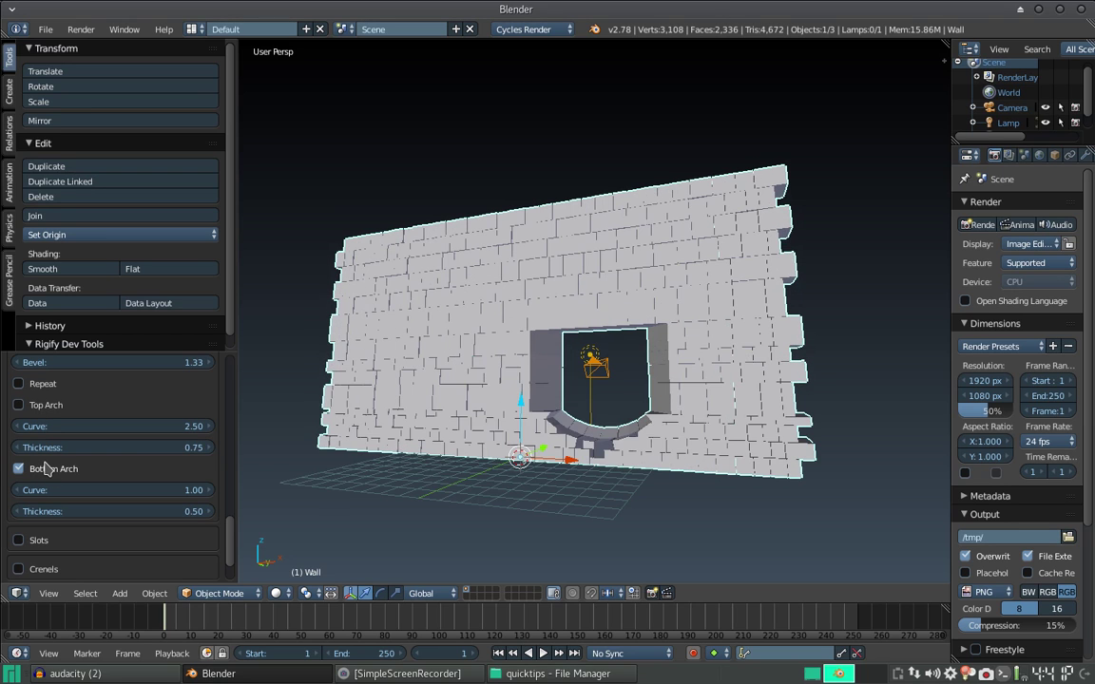
click(45, 469)
click(38, 406)
Set arch Curve to 4.42 and Thickness to 2.88, leaving Bottom Arch off
mouse_move(42, 426)
mouse_down()
mouse_move(126, 426)
mouse_move(104, 426)
mouse_up()
drag(43, 446, 171, 447)
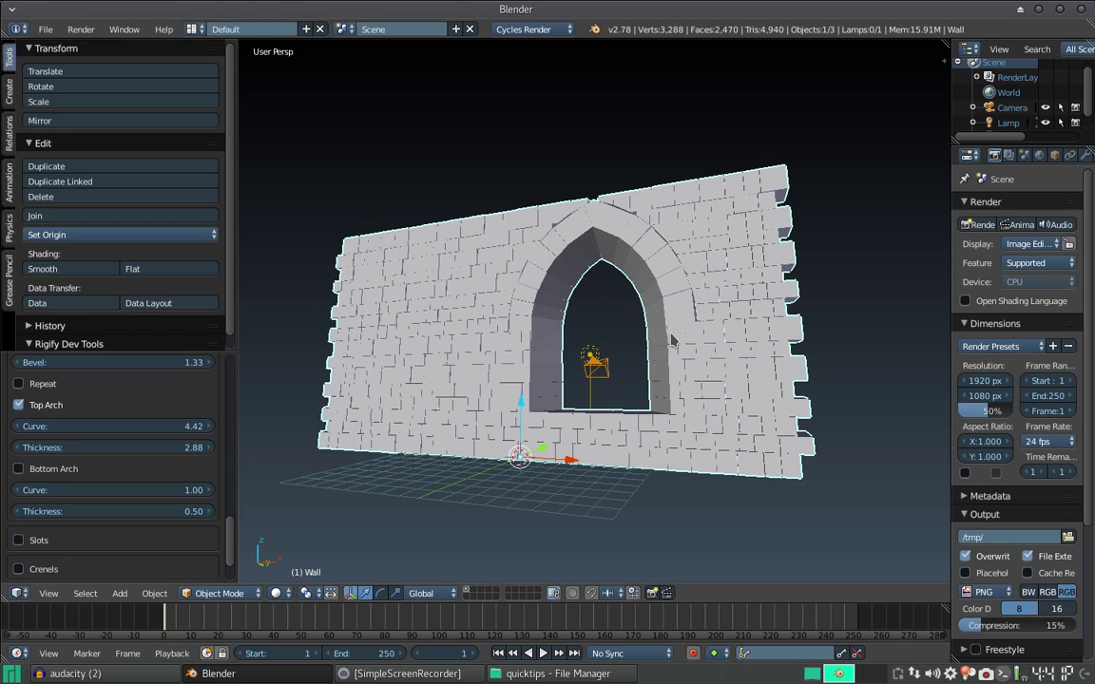
click(44, 475)
click(41, 475)
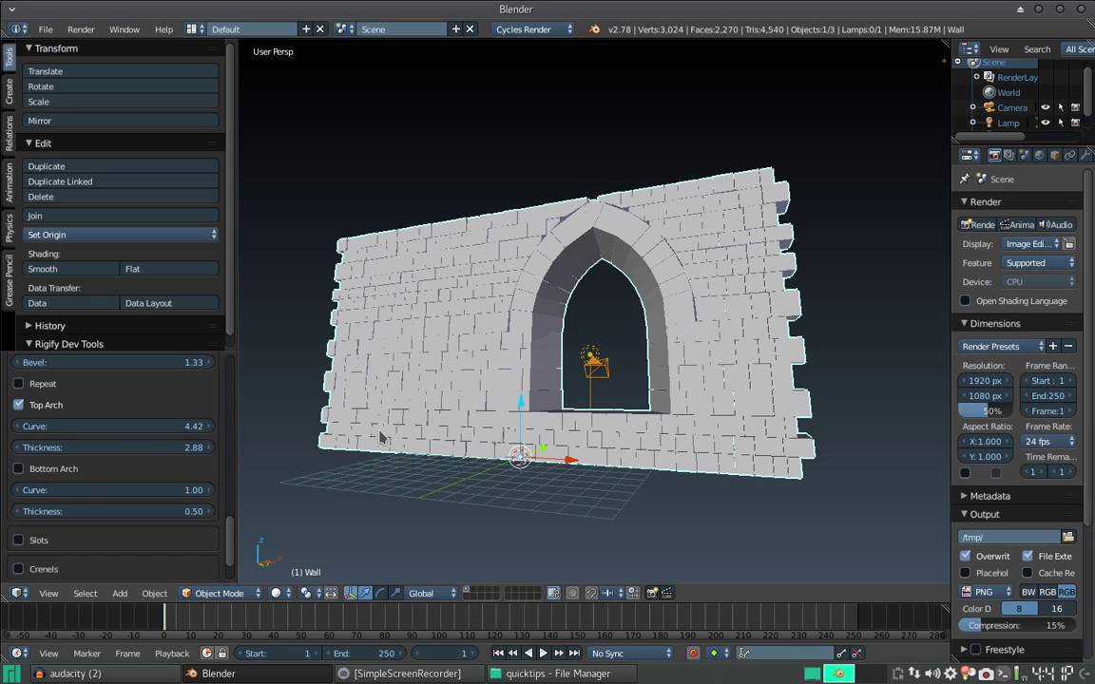
Enable Slots on the wall and orbit so the slot faces the camera
scroll(126, 428, down, 2)
click(19, 479)
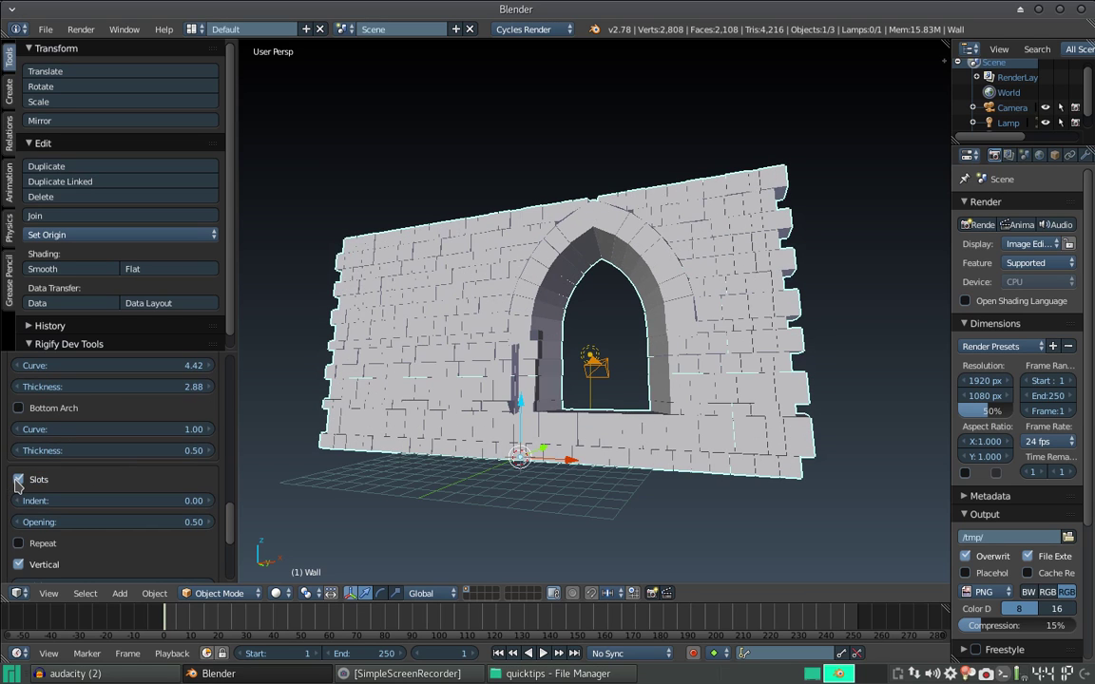
mouse_move(516, 376)
middle_down()
mouse_move(518, 358)
mouse_move(471, 310)
middle_up()
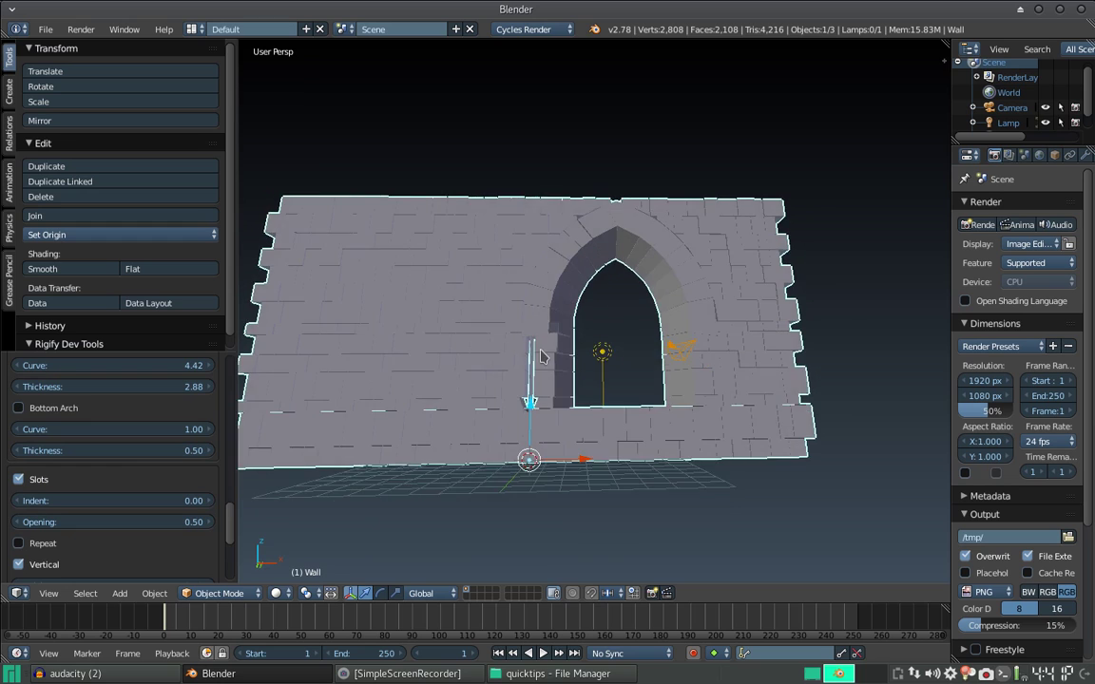
scroll(556, 315, up, 3)
scroll(556, 315, up, 2)
middle_drag(556, 314, 558, 261)
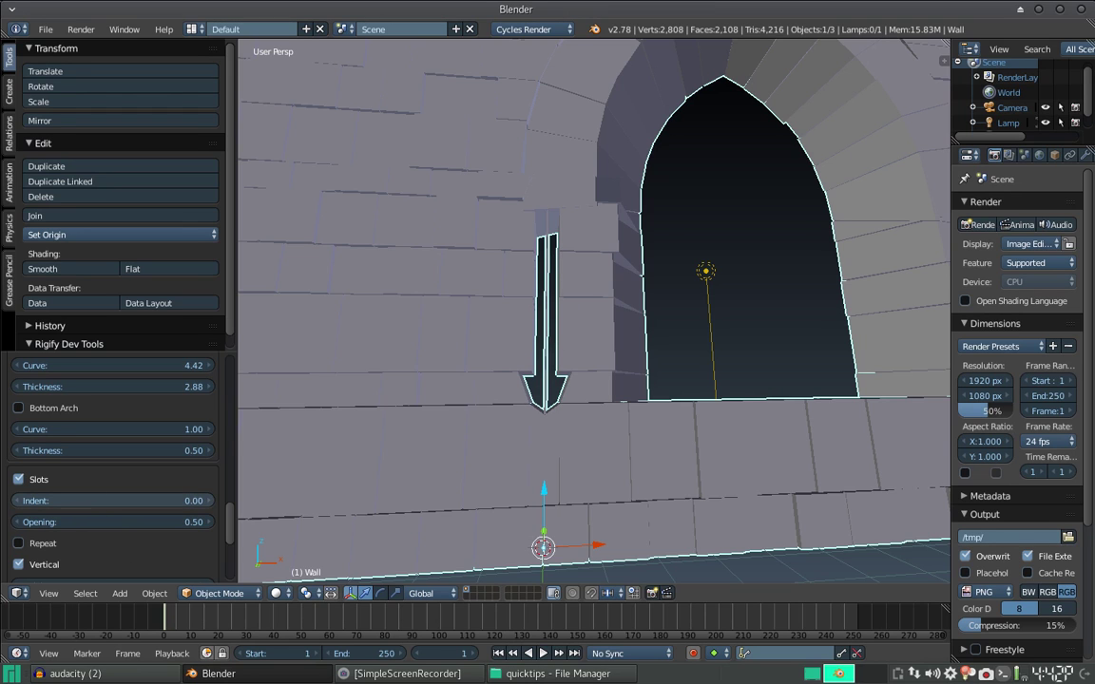
Set the slot to Indent -2.88, Thickness 3.65 and Opening 1.10
mouse_move(90, 499)
mouse_down()
mouse_move(166, 499)
mouse_move(19, 500)
mouse_up()
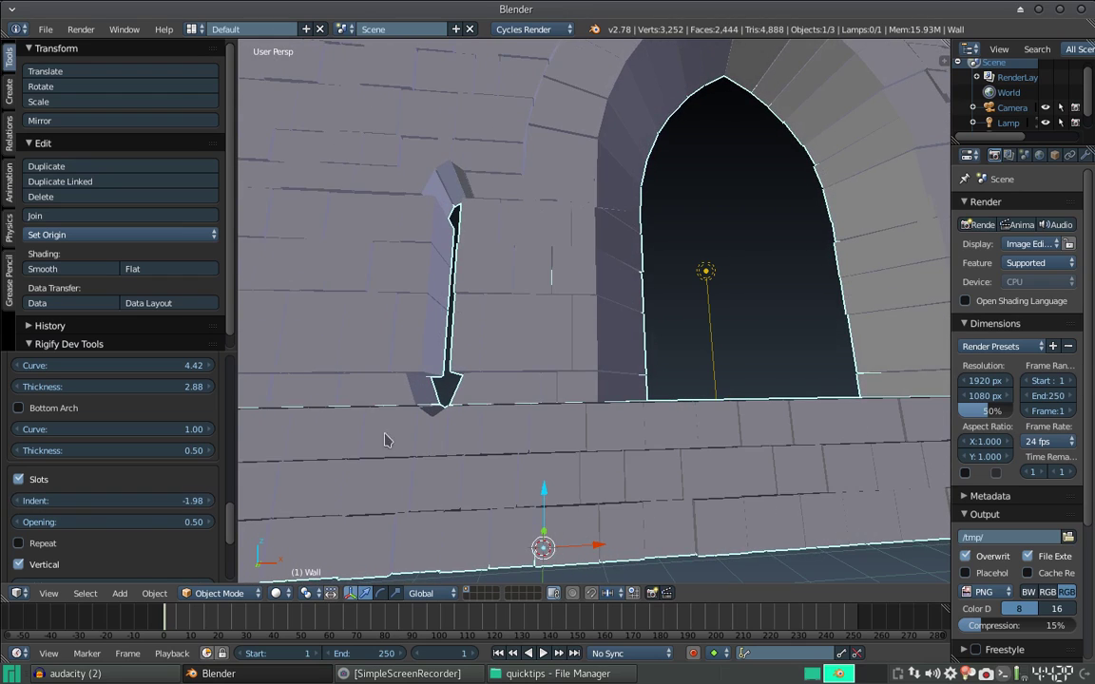
scroll(418, 347, down, 3)
scroll(465, 370, down, 2)
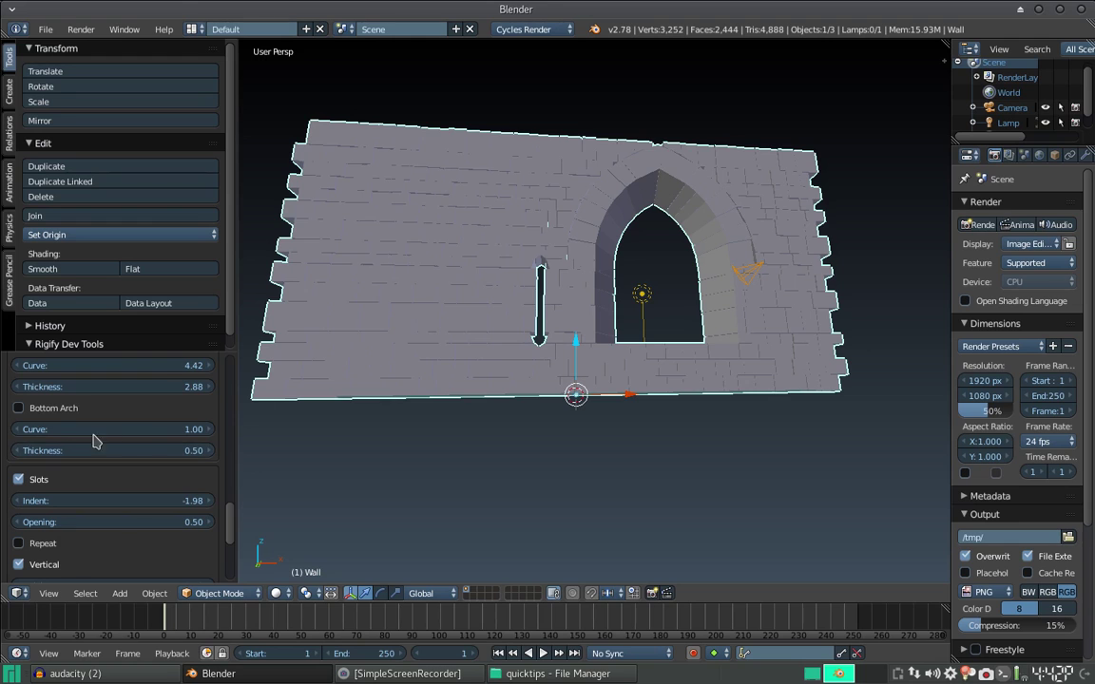
mouse_move(99, 451)
mouse_down()
mouse_move(216, 451)
mouse_move(108, 450)
mouse_up()
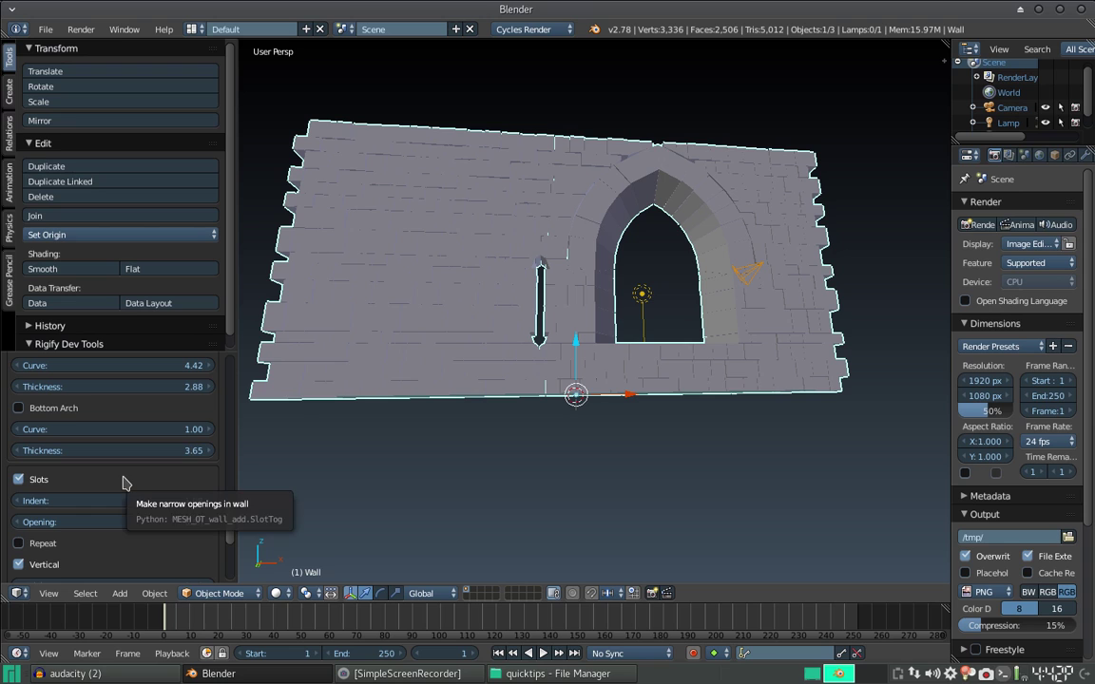
mouse_move(86, 504)
mouse_down()
mouse_move(190, 522)
mouse_move(114, 521)
mouse_move(86, 501)
mouse_up()
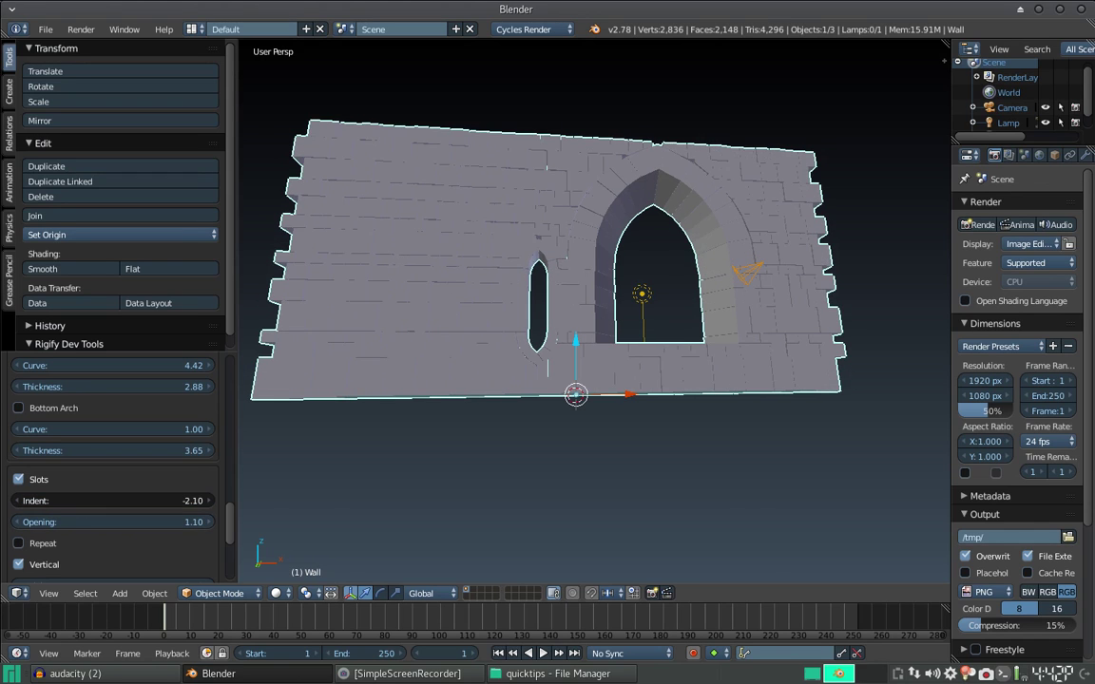
scroll(131, 478, down, 3)
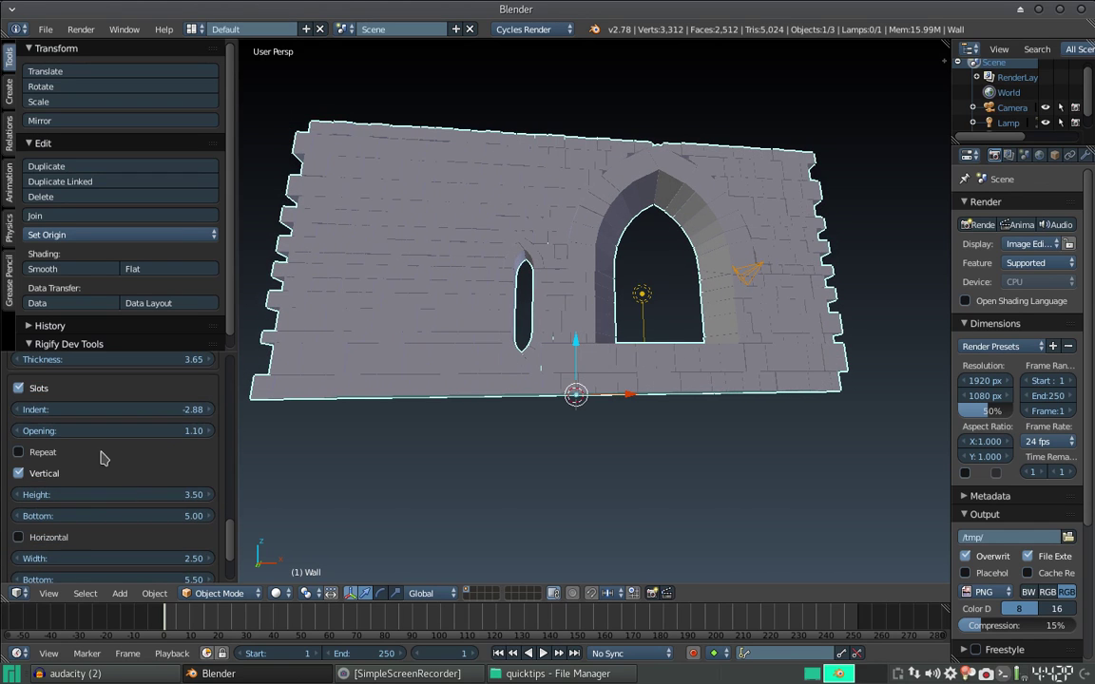
Compare repeated and single vertical slot variants, ending with one vertical slot
click(43, 454)
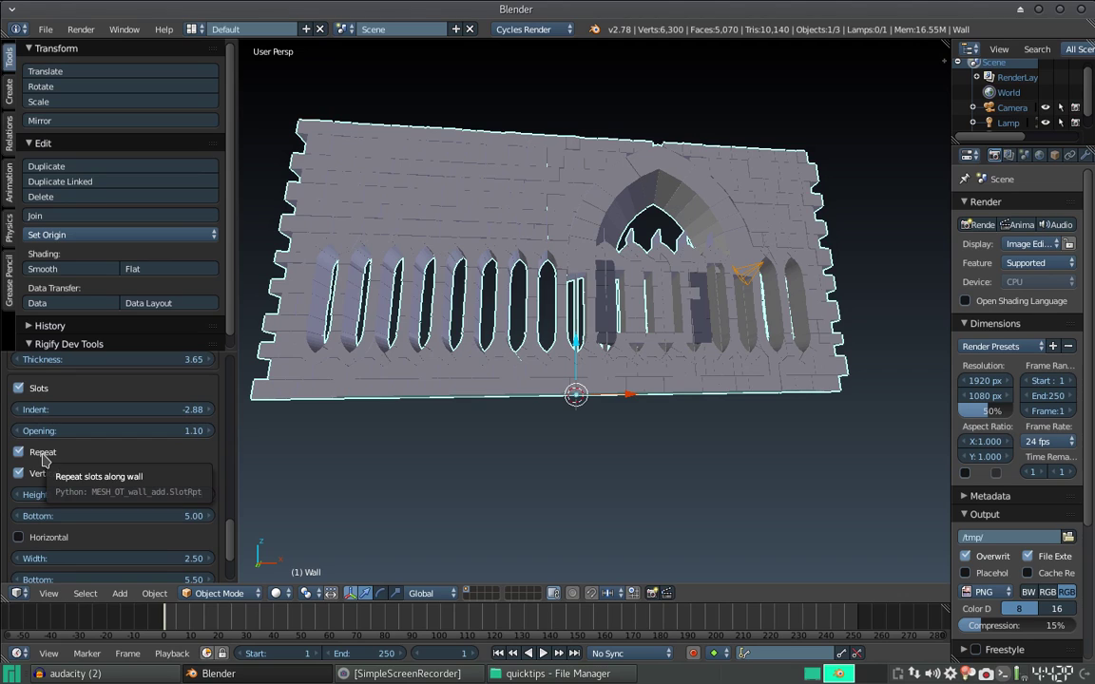
click(43, 454)
click(38, 474)
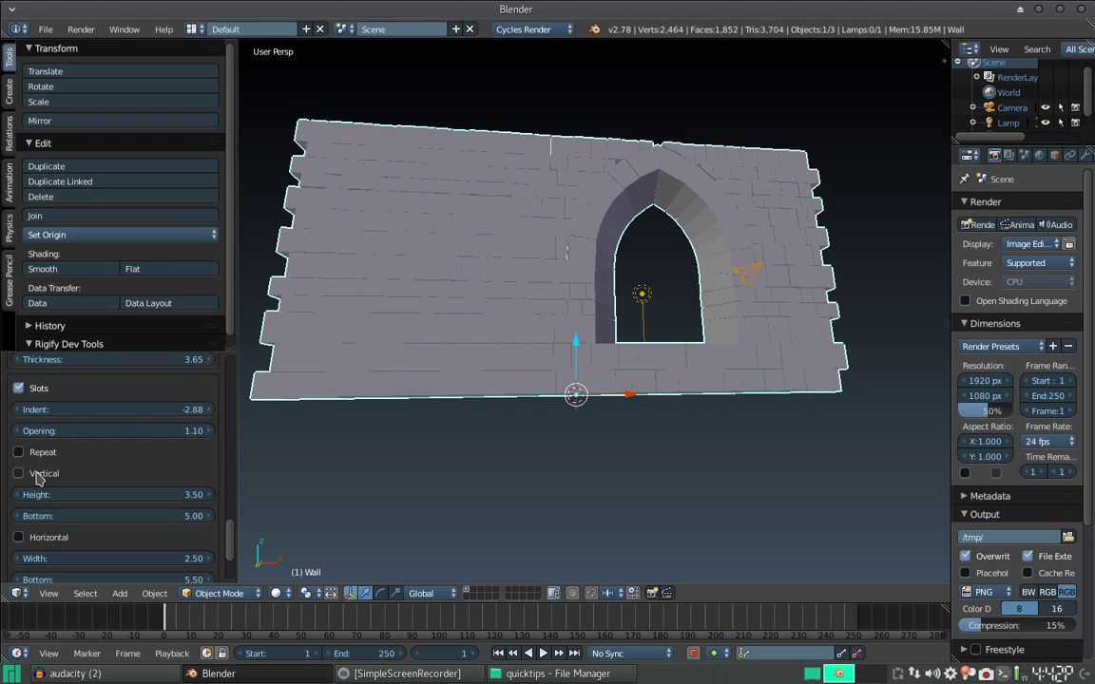
click(38, 478)
mouse_move(373, 298)
middle_down()
mouse_move(412, 290)
mouse_move(556, 328)
mouse_move(524, 304)
mouse_move(593, 188)
mouse_move(537, 251)
mouse_move(535, 385)
middle_up()
Remove the vertical slot, try a horizontal slot, then uncheck it too
click(45, 474)
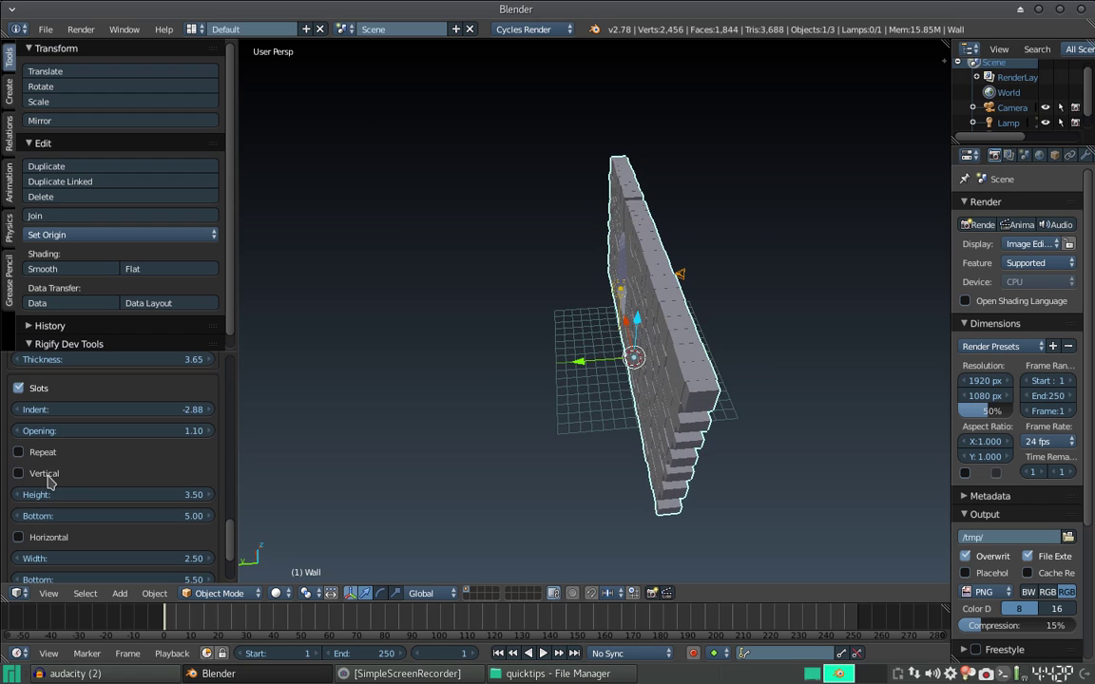
click(19, 537)
mouse_move(428, 380)
middle_down()
mouse_move(599, 361)
mouse_move(513, 261)
mouse_move(513, 245)
middle_up()
scroll(537, 266, up, 4)
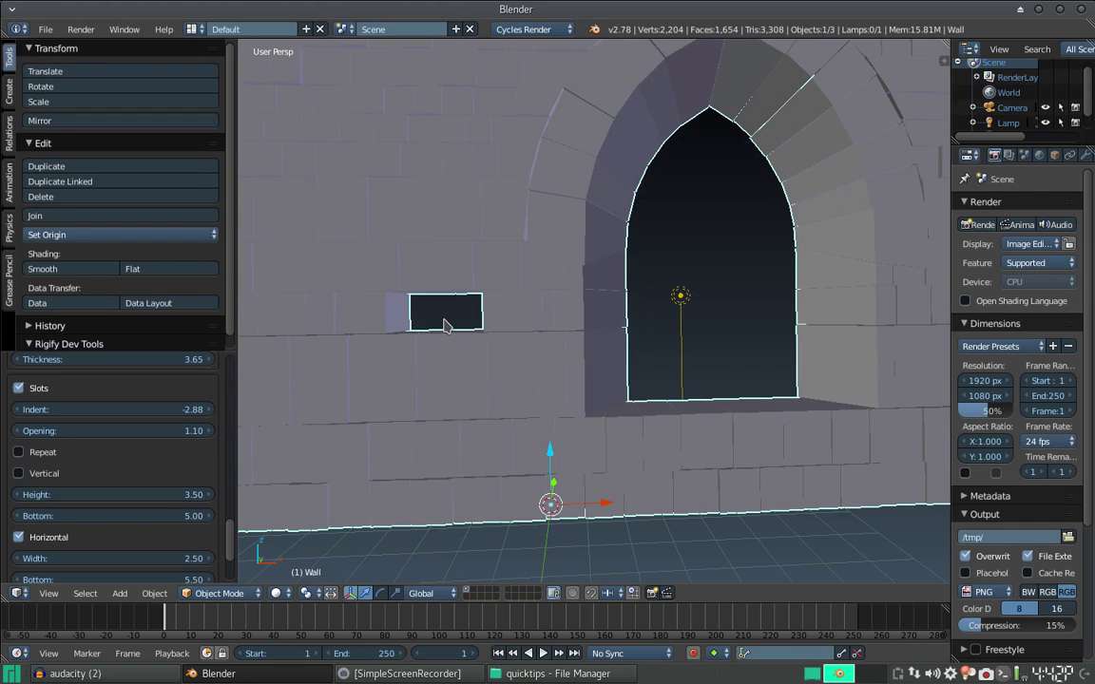
scroll(434, 329, down, 5)
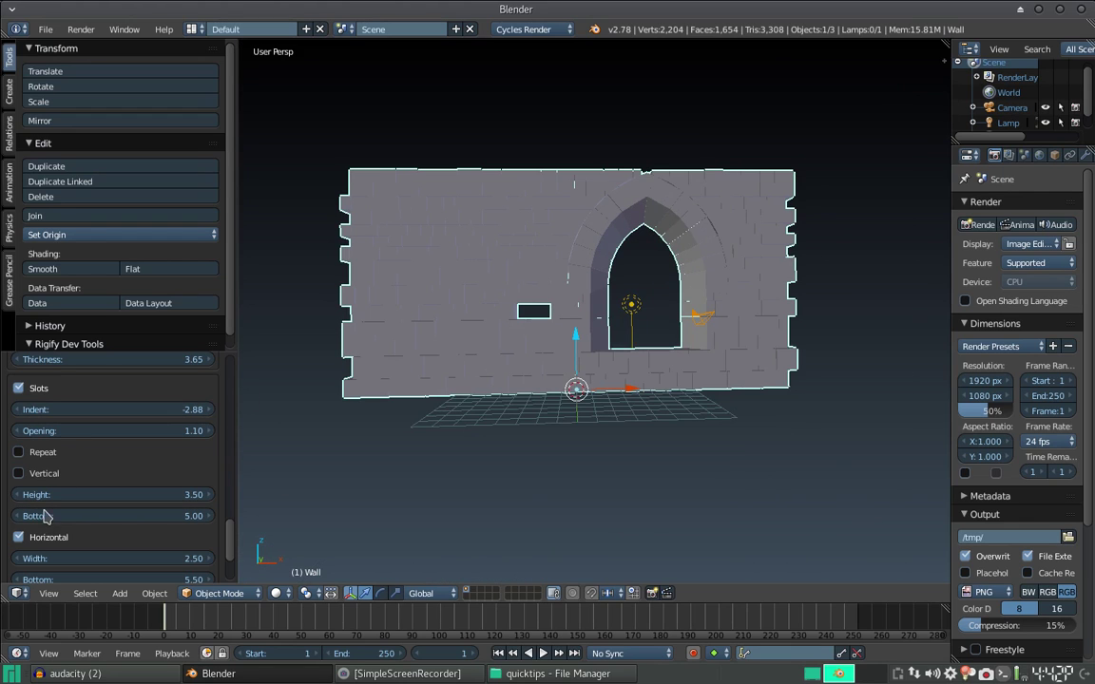
click(43, 545)
scroll(93, 464, down, 3)
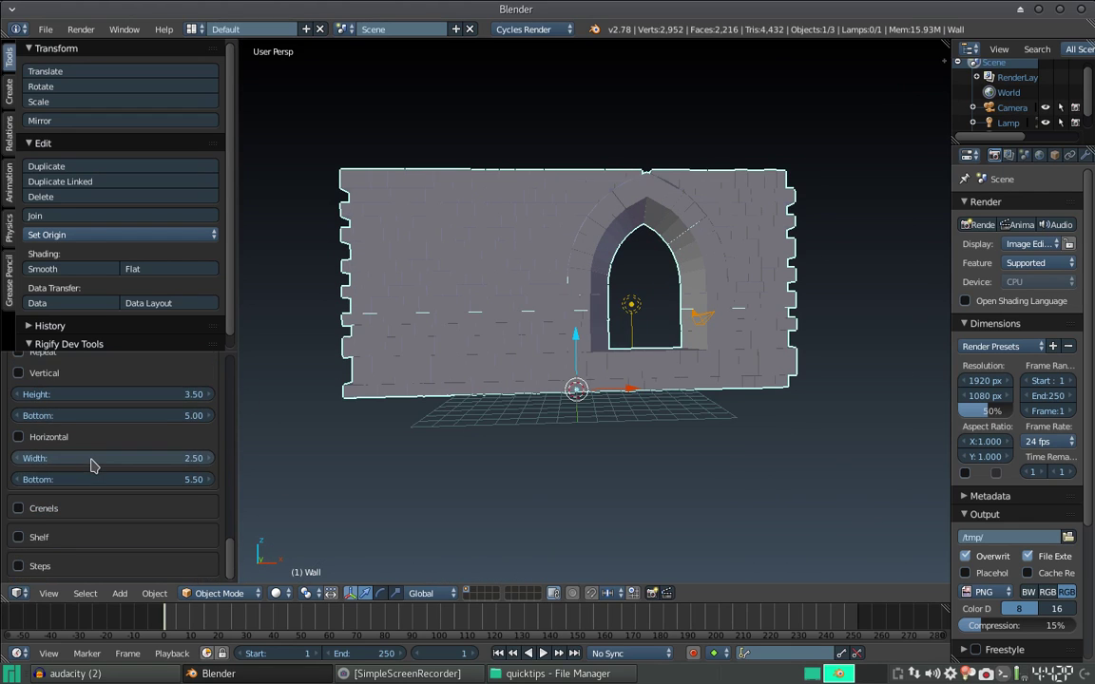
click(19, 510)
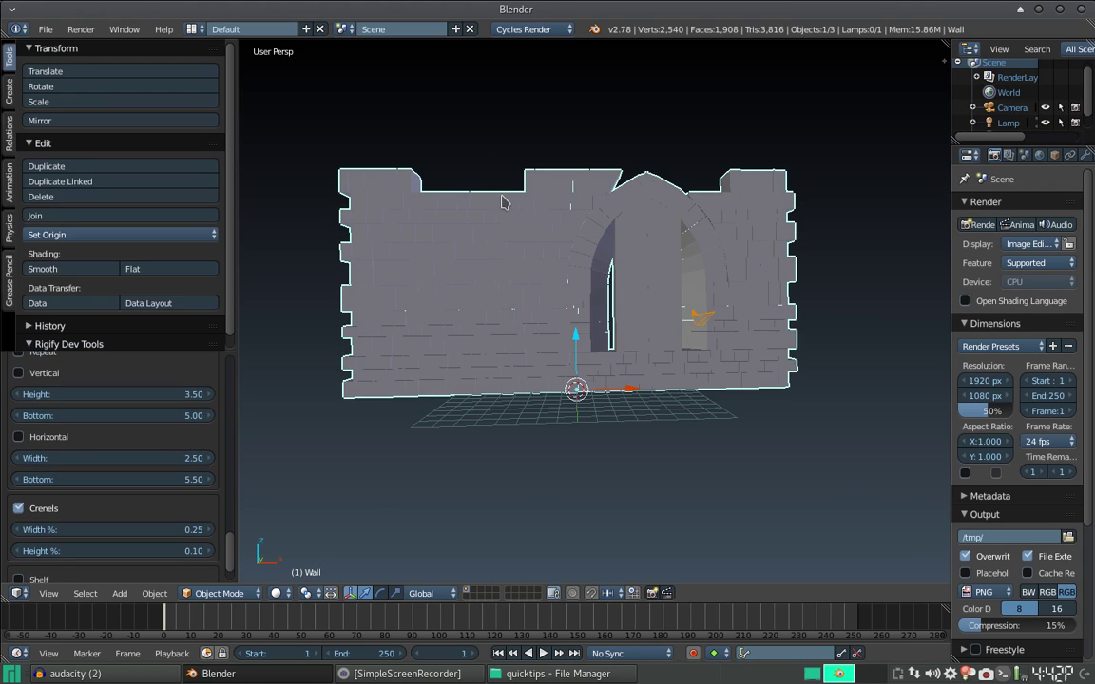
scroll(511, 204, down, 2)
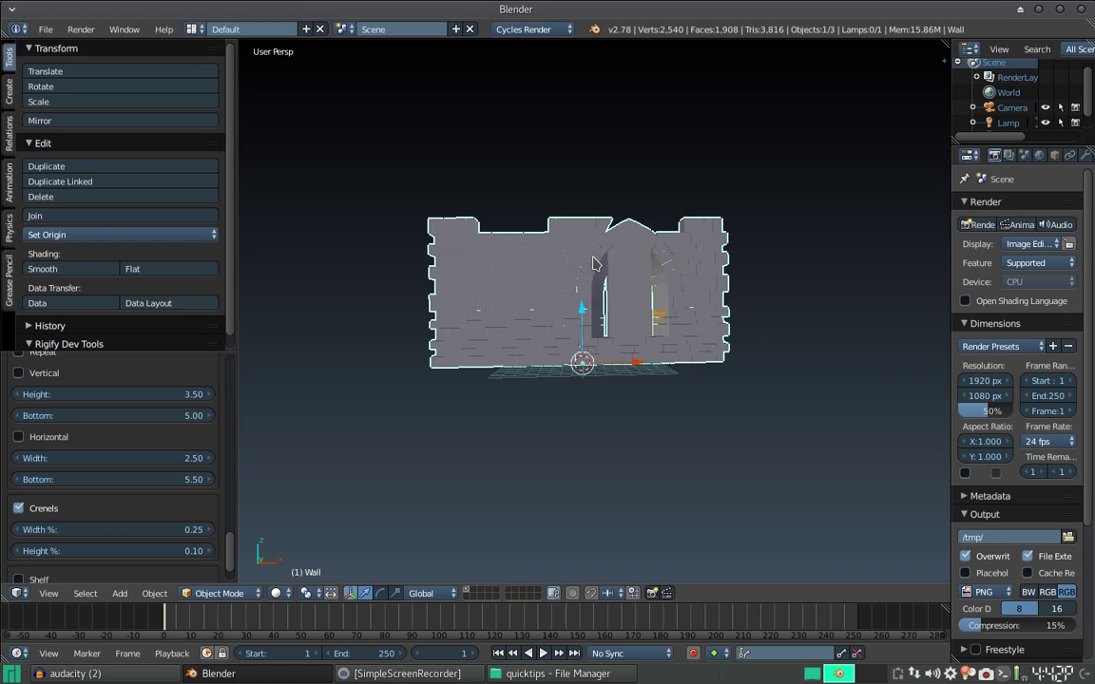
scroll(598, 261, down, 1)
scroll(689, 305, up, 4)
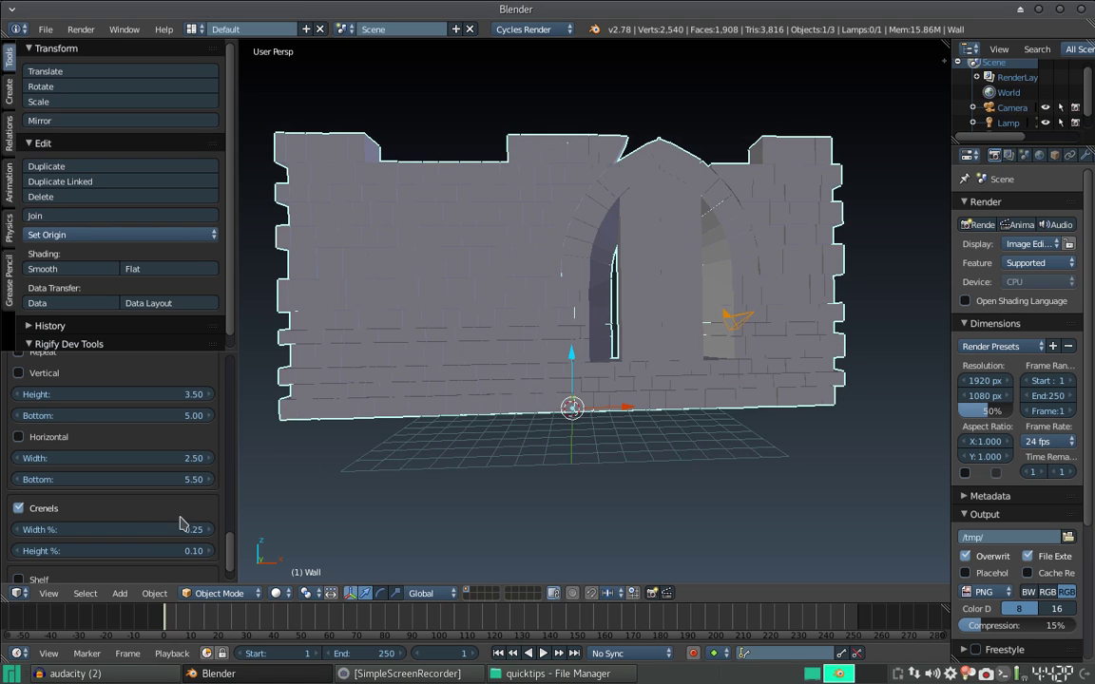
click(47, 514)
click(43, 515)
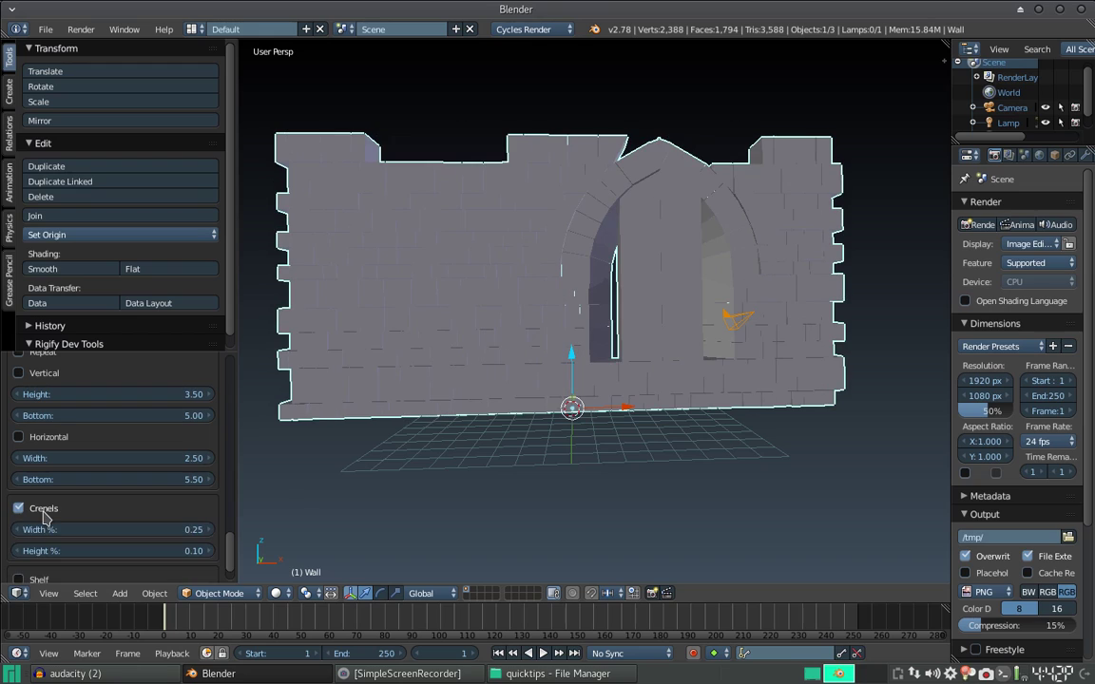
mouse_move(635, 222)
middle_down()
mouse_move(540, 342)
mouse_move(608, 238)
middle_up()
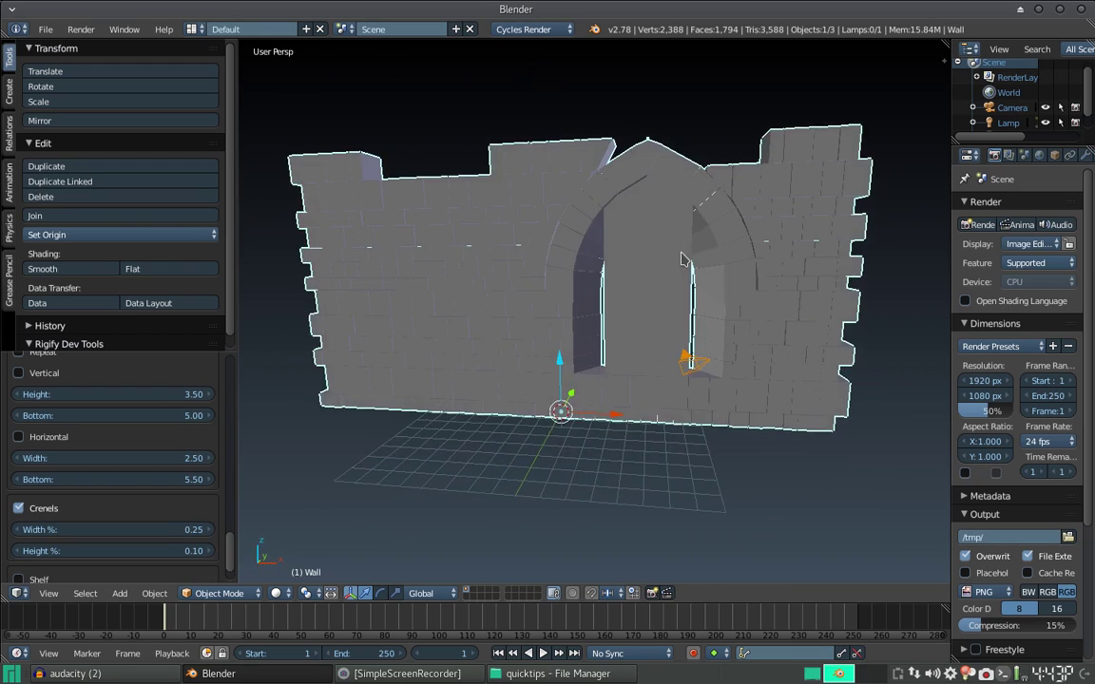
click(40, 508)
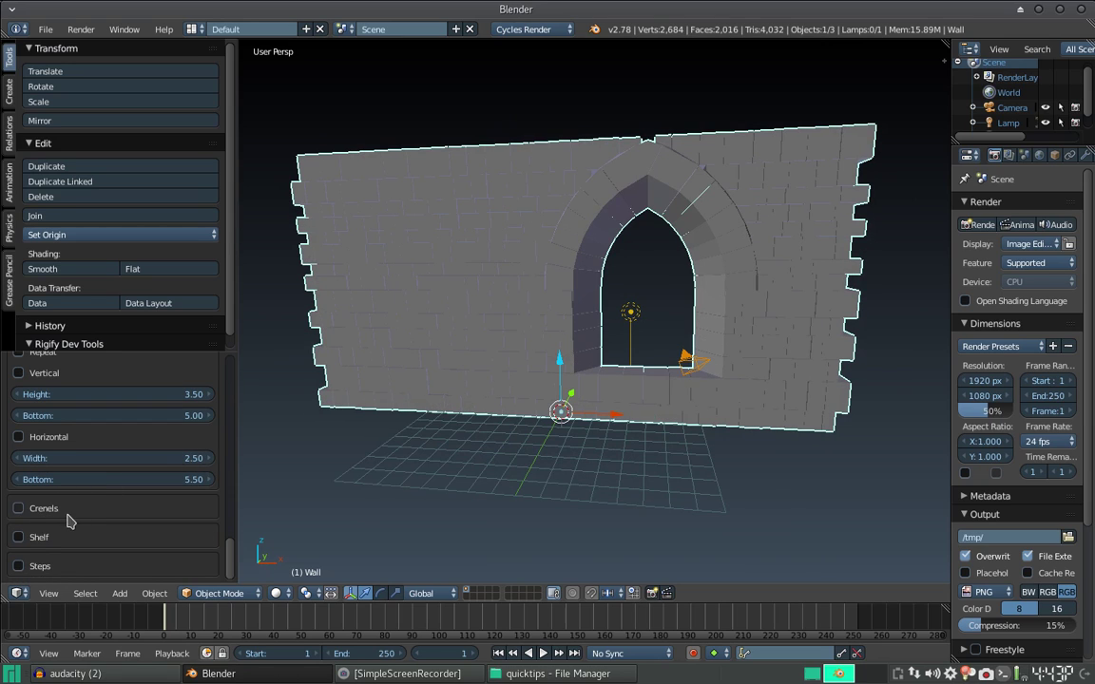
Try adding a shelf to the wall, then remove it
click(47, 537)
scroll(535, 245, down, 3)
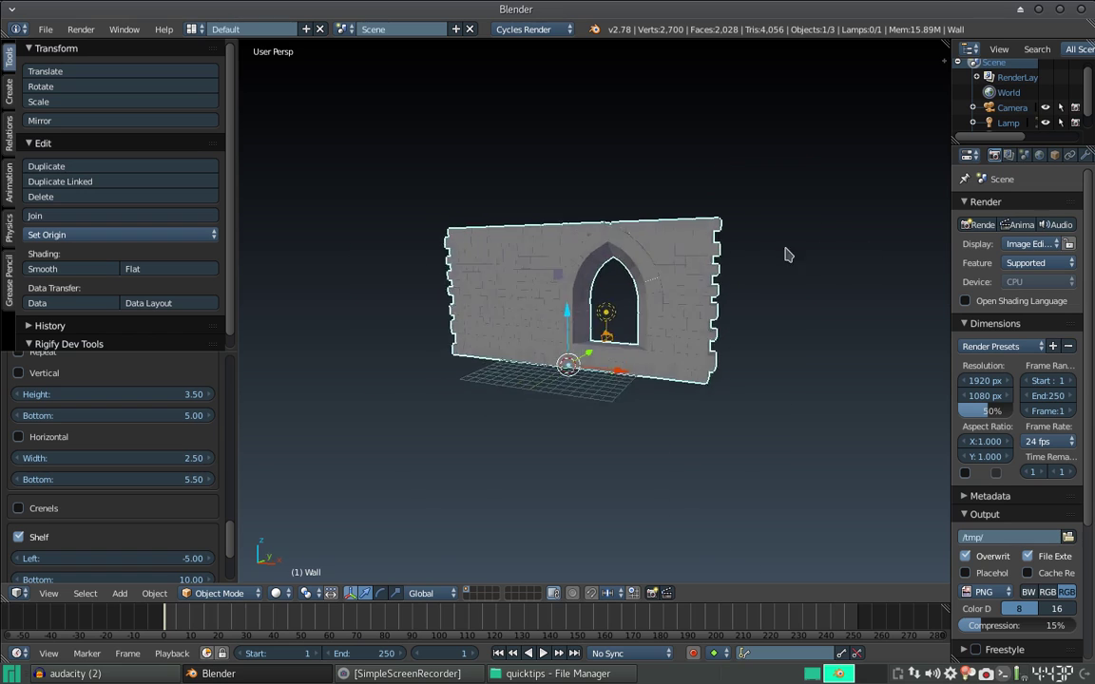
mouse_move(787, 252)
middle_down()
mouse_move(682, 234)
mouse_move(745, 271)
middle_up()
scroll(447, 250, up, 4)
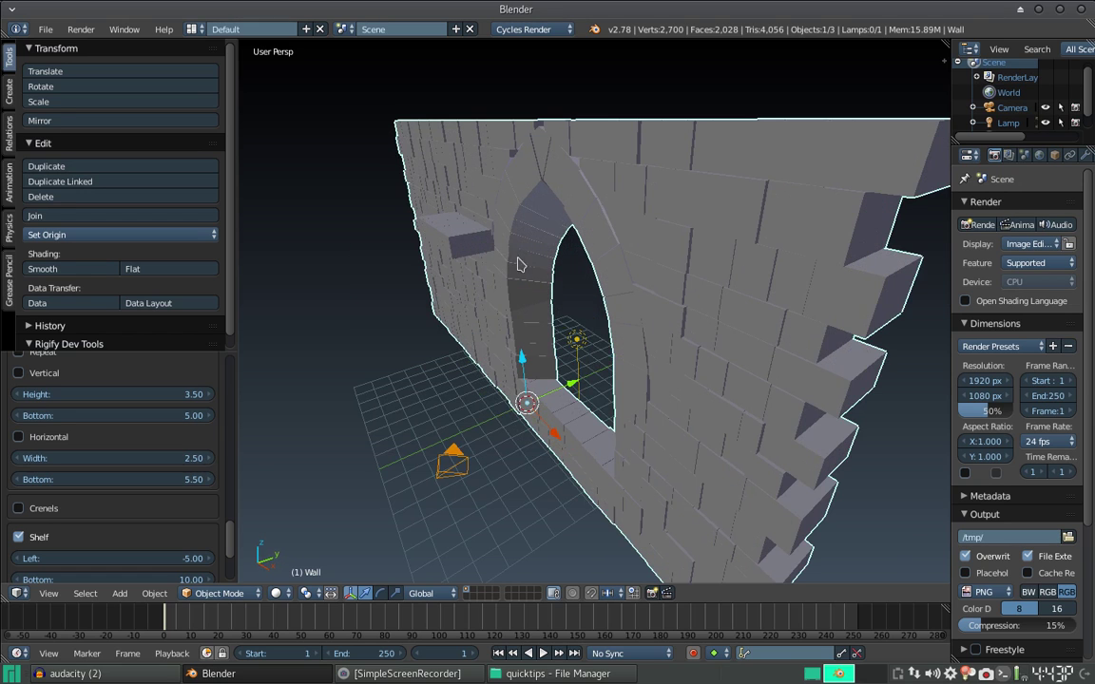
click(42, 539)
scroll(239, 375, down, 3)
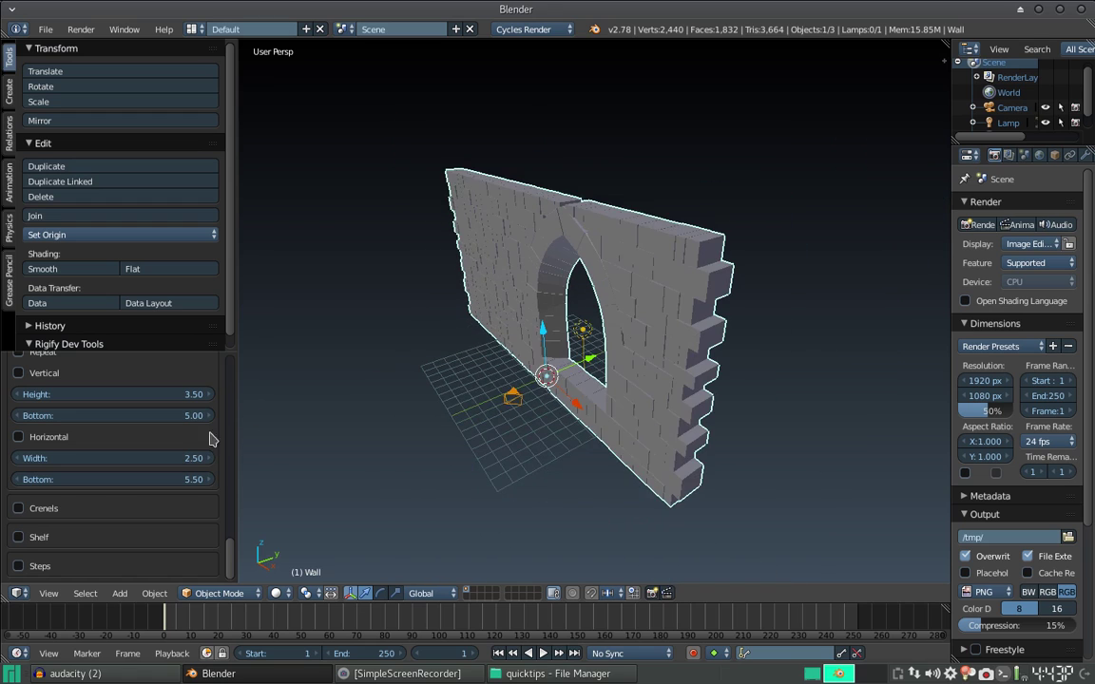
Enable Steps to add a stone staircase along the wall's front
click(33, 570)
middle_drag(413, 296, 532, 314)
scroll(554, 323, up, 3)
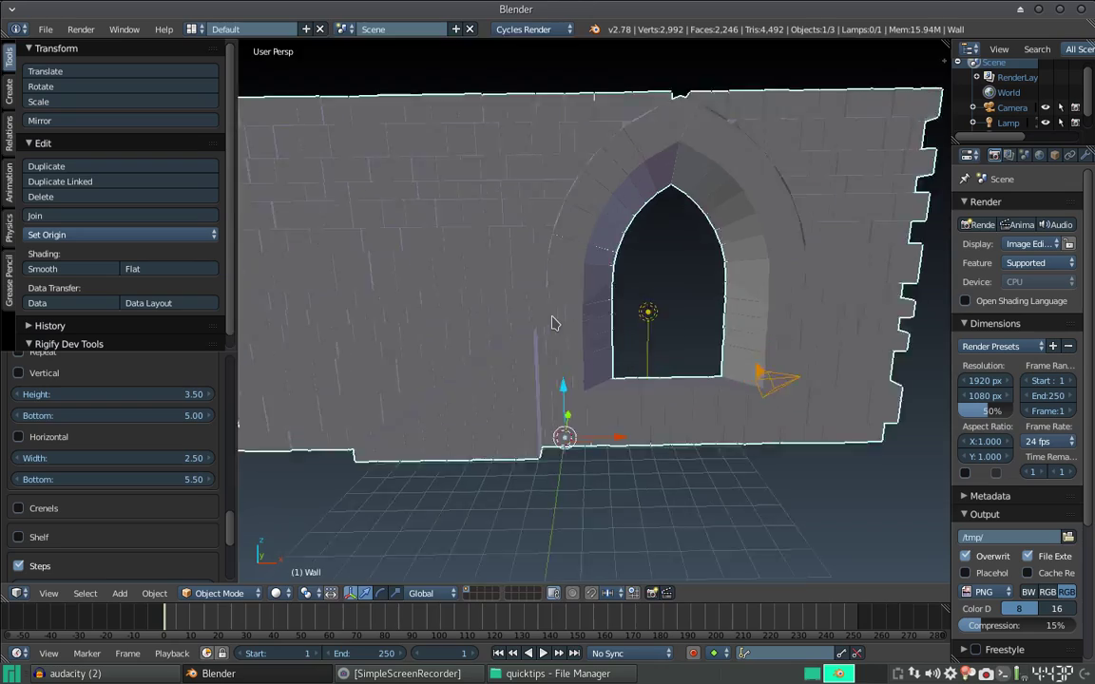
scroll(532, 352, up, 2)
mouse_move(513, 379)
middle_down()
mouse_move(574, 354)
mouse_move(616, 361)
mouse_move(633, 380)
mouse_move(613, 323)
mouse_move(646, 319)
mouse_move(624, 310)
mouse_move(662, 346)
middle_up()
scroll(634, 380, down, 4)
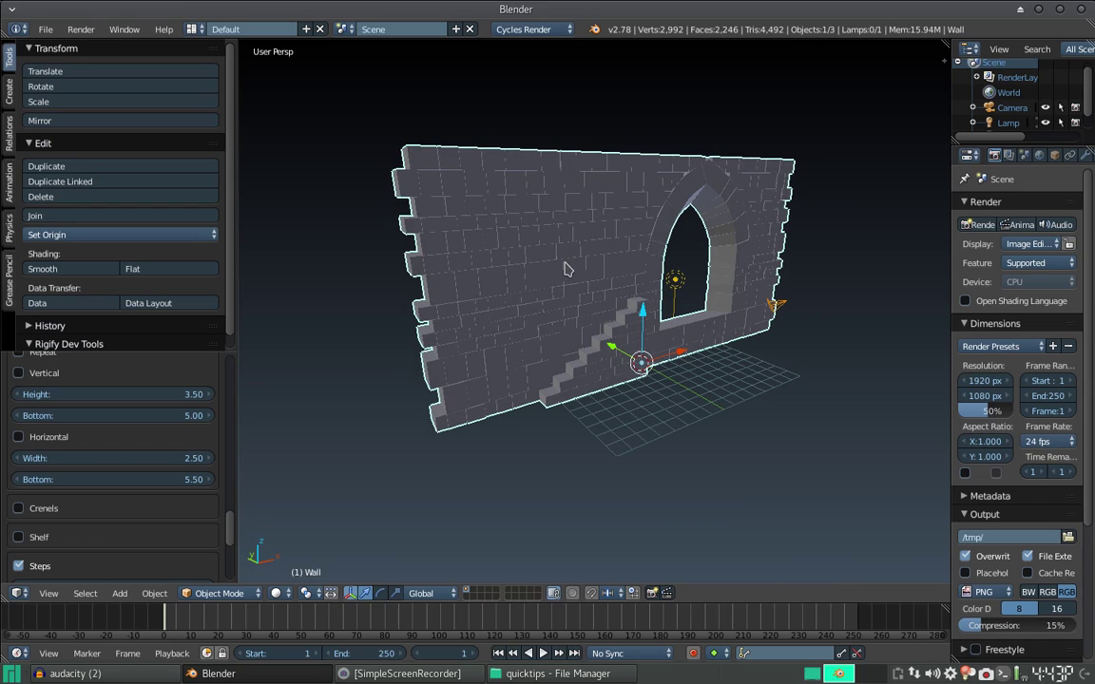
Orbit and zoom to inspect the new steps from a near-frontal view
mouse_move(566, 269)
middle_down()
mouse_move(518, 266)
mouse_move(572, 288)
mouse_move(594, 281)
mouse_move(586, 331)
middle_up()
scroll(594, 280, up, 5)
scroll(586, 276, down, 5)
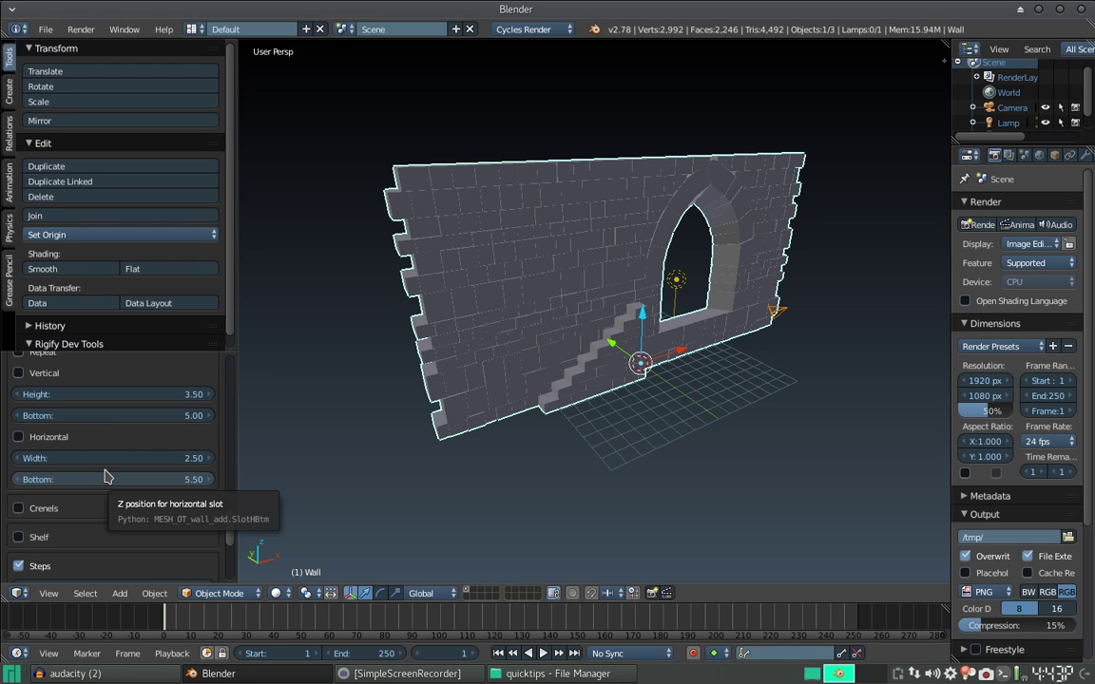
scroll(538, 274, down, 2)
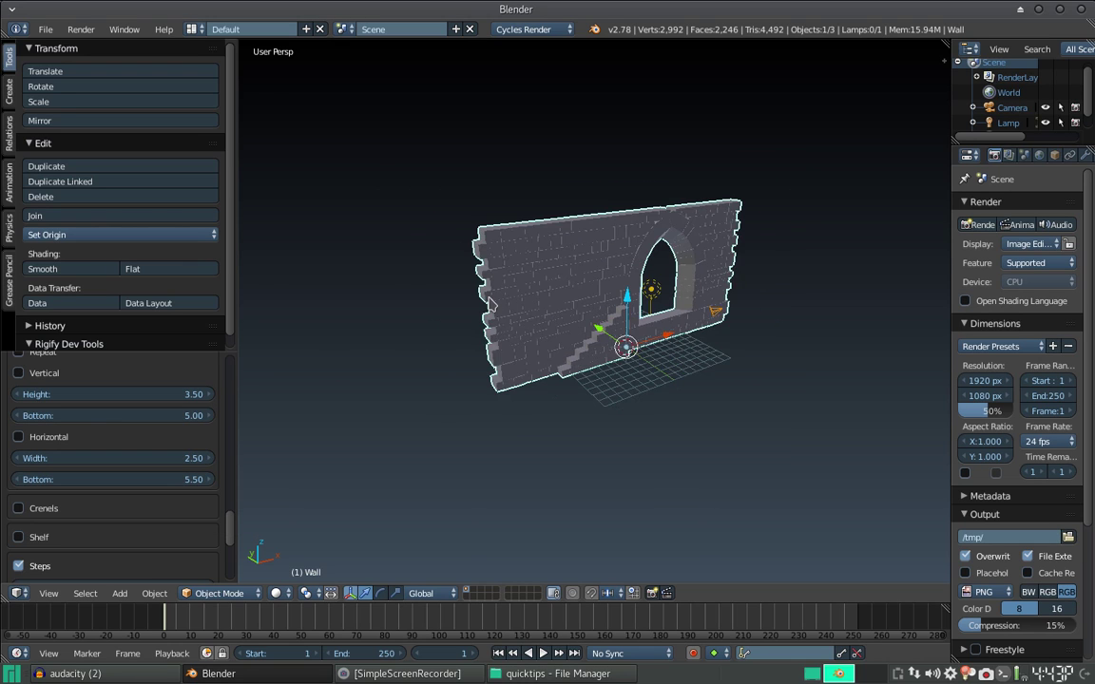
scroll(557, 299, down, 1)
mouse_move(557, 298)
middle_down()
mouse_move(445, 285)
mouse_move(568, 276)
middle_up()
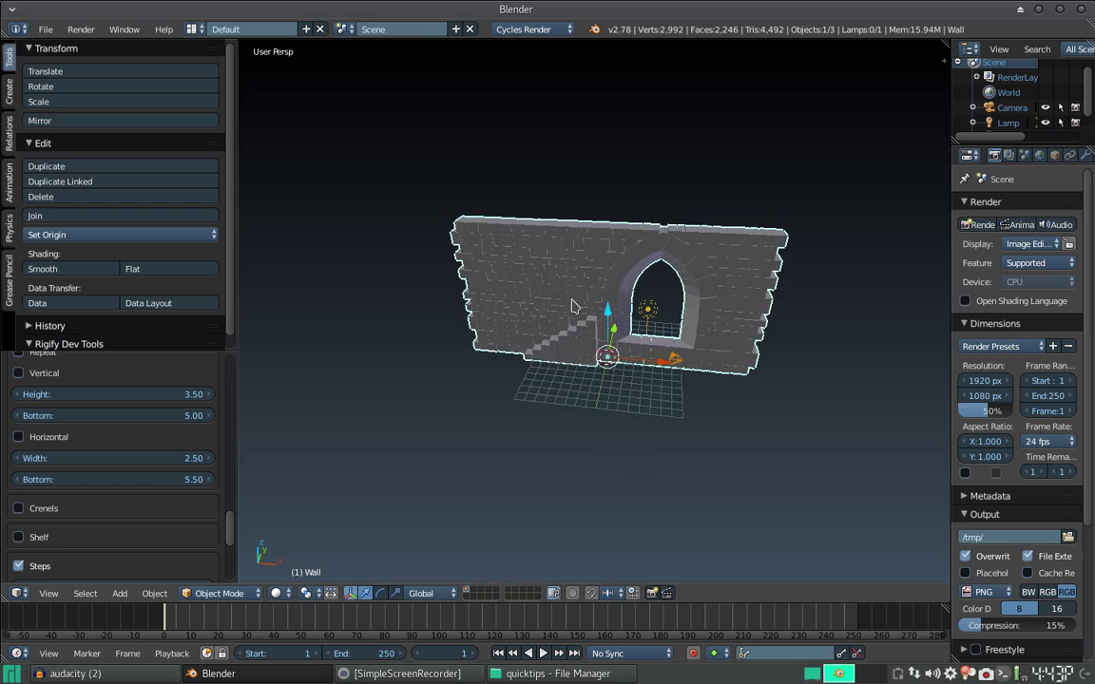
scroll(597, 292, up, 4)
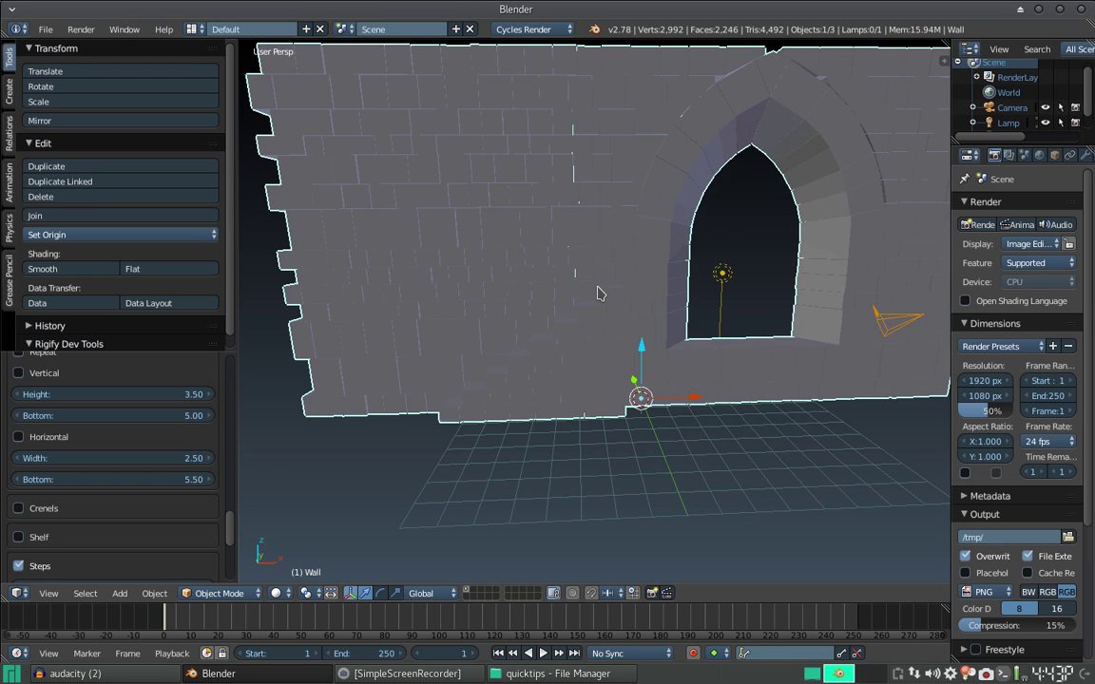